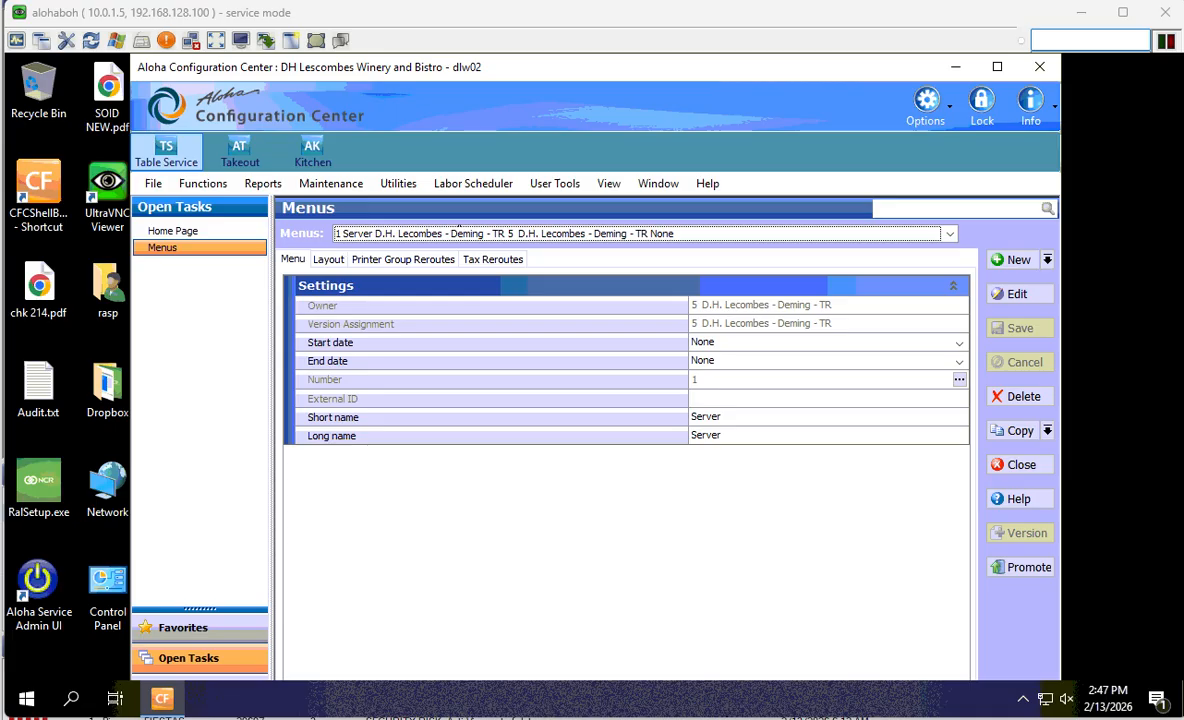
- Open the Menus drop-down to list all ten menus with their owners and versions
click(453, 235)
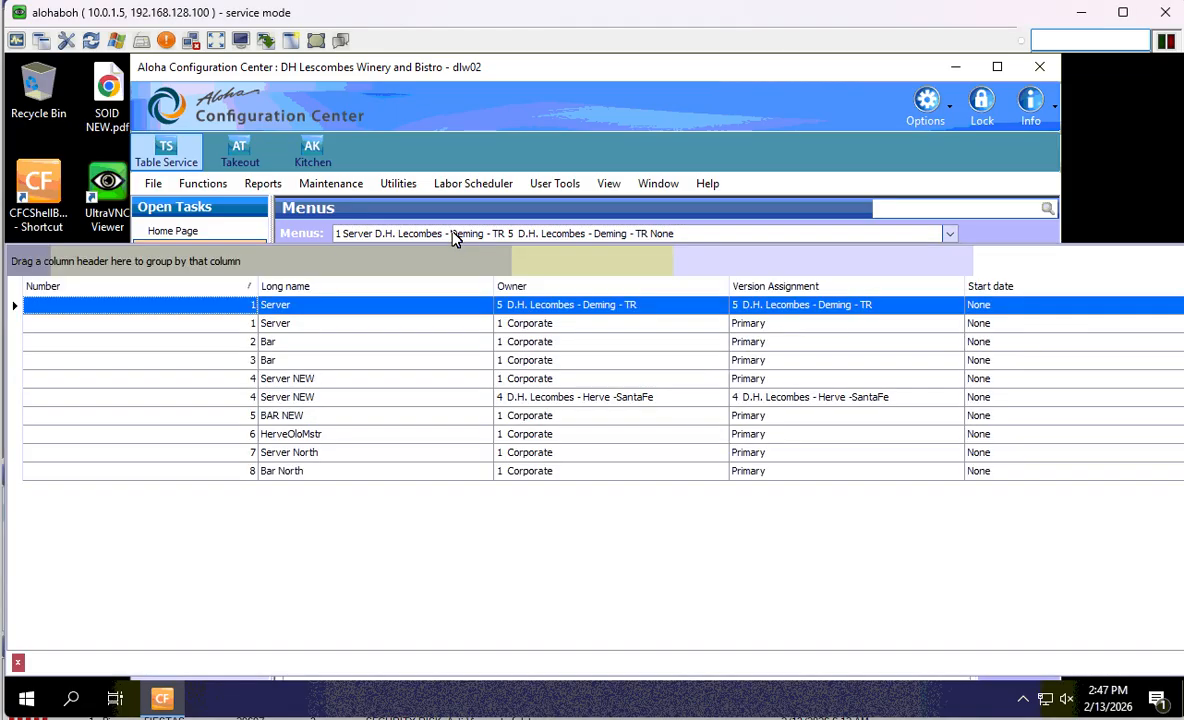
- Copy the Corporate-owned Server menu to owner Corporate as menu number 9
click(317, 304)
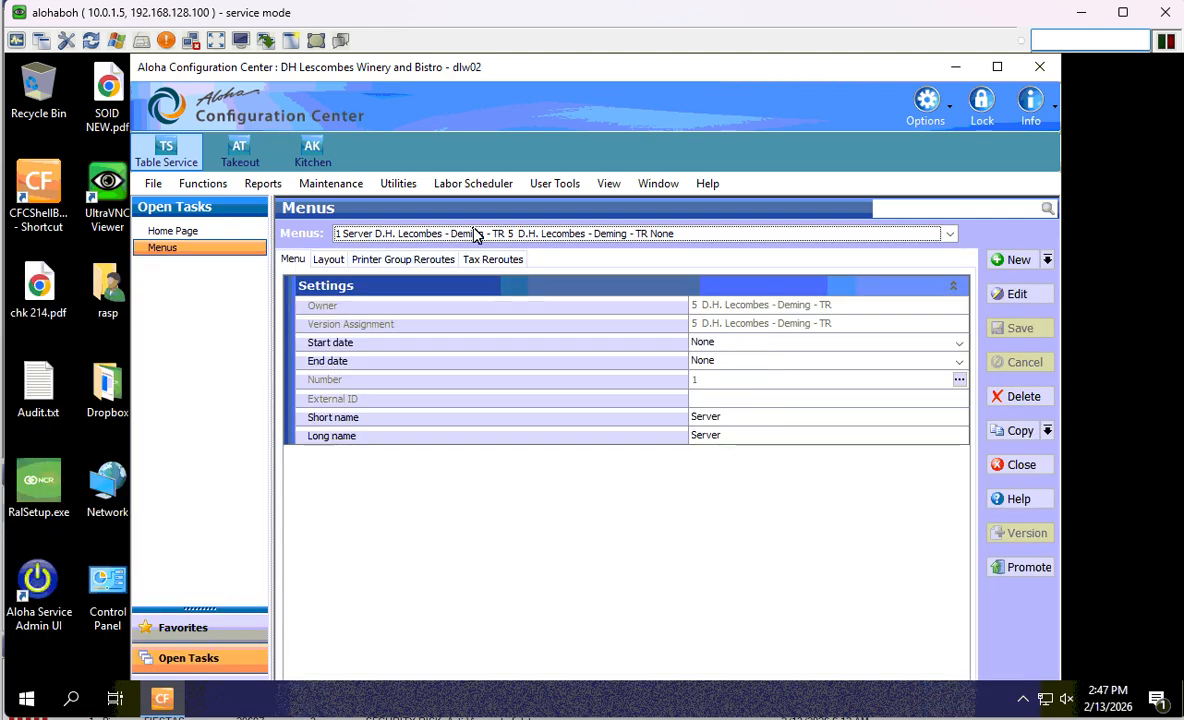
click(473, 231)
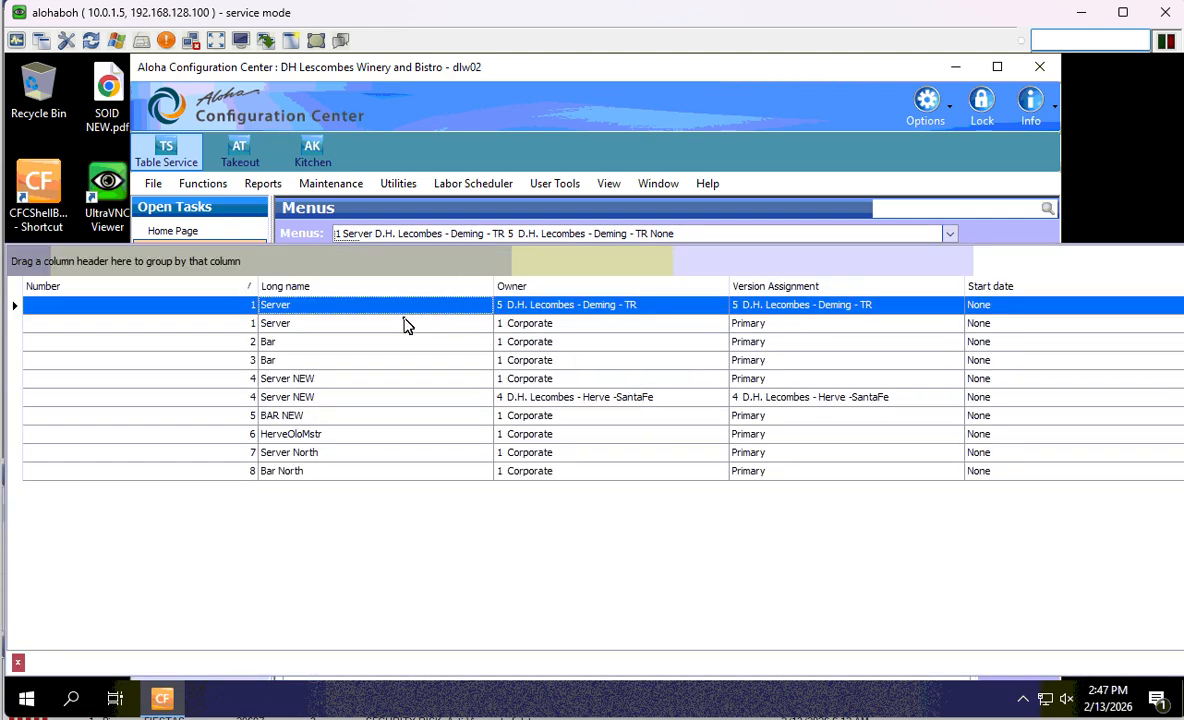
click(361, 324)
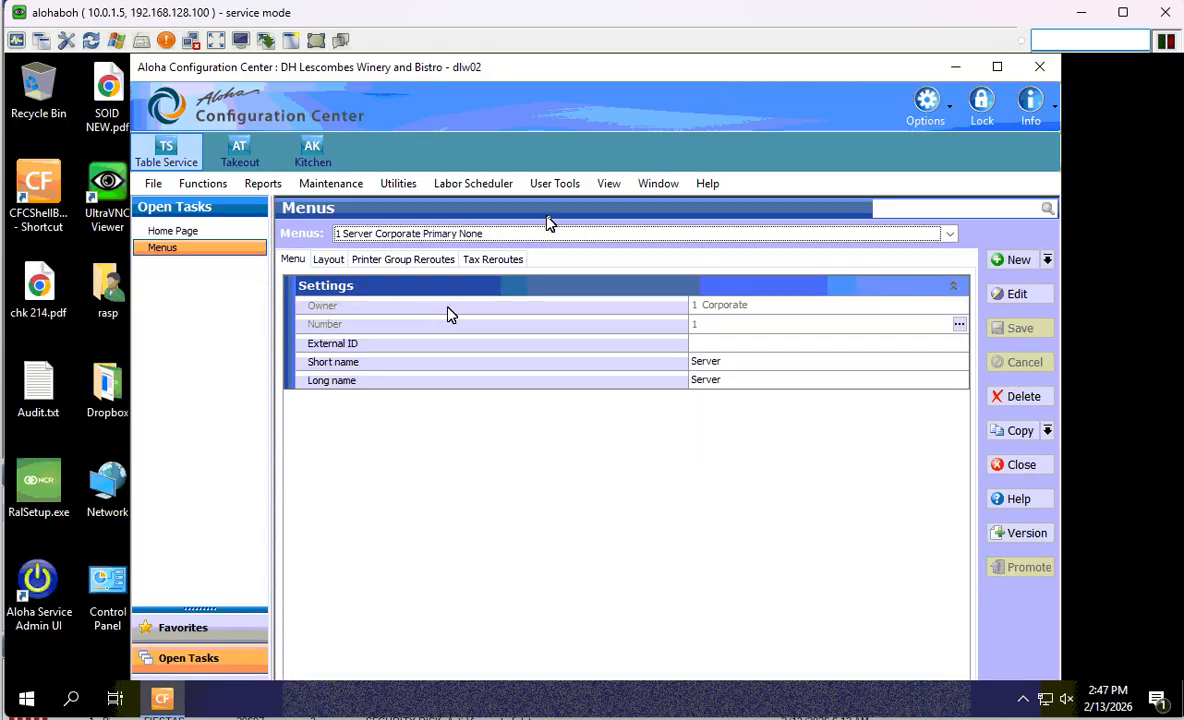
click(1047, 430)
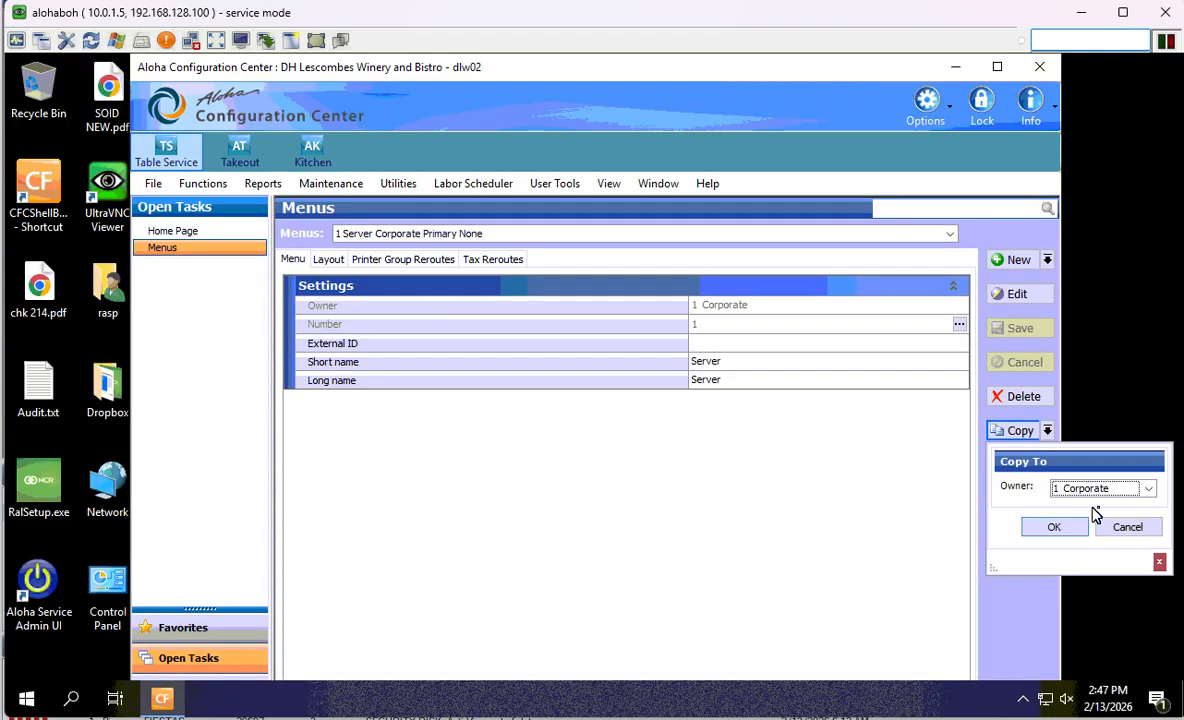
click(1148, 488)
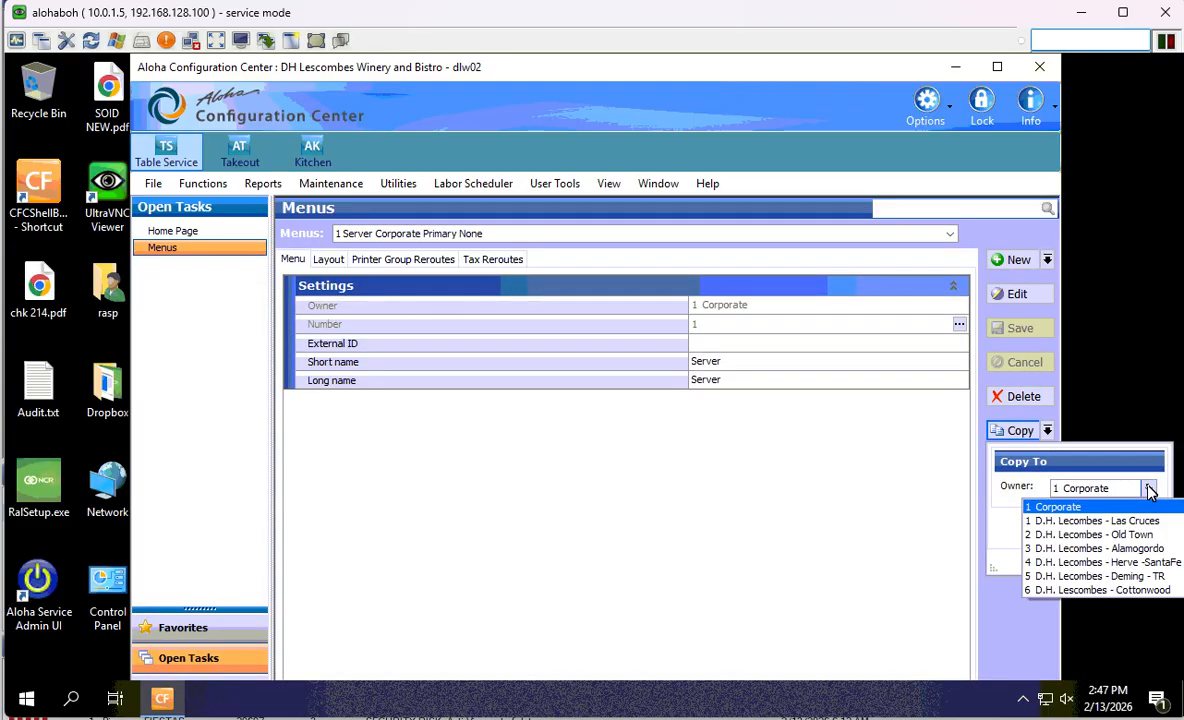
click(1058, 507)
click(1039, 530)
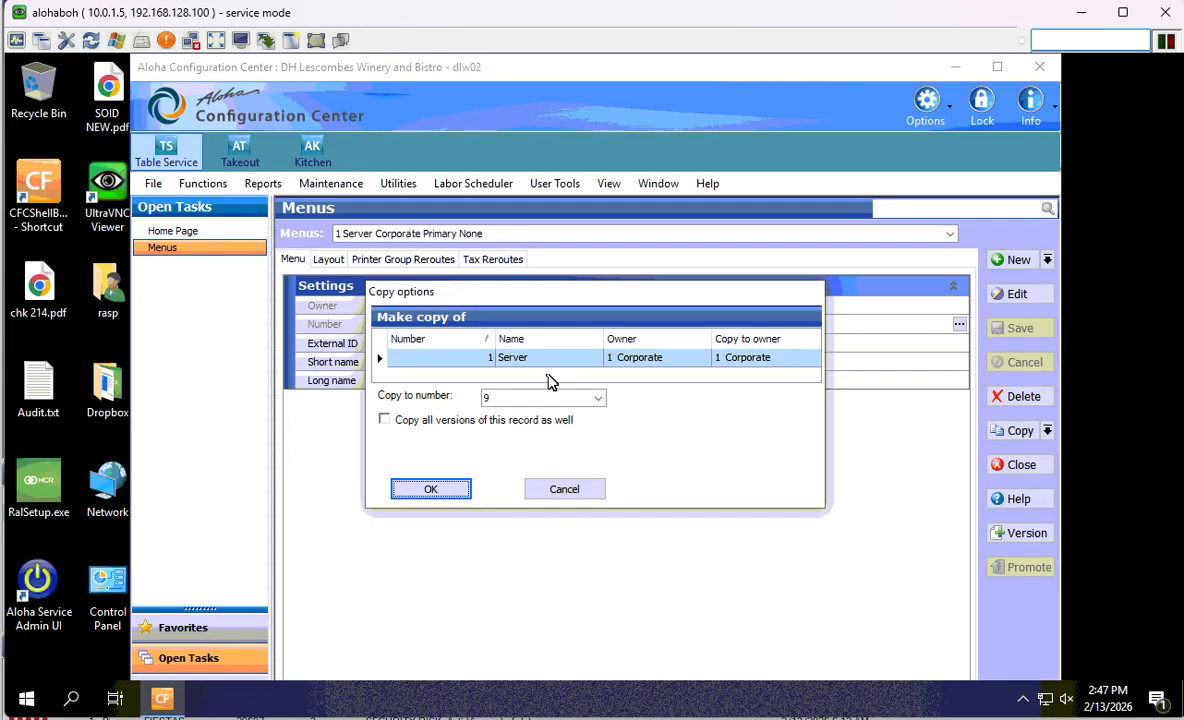
click(425, 491)
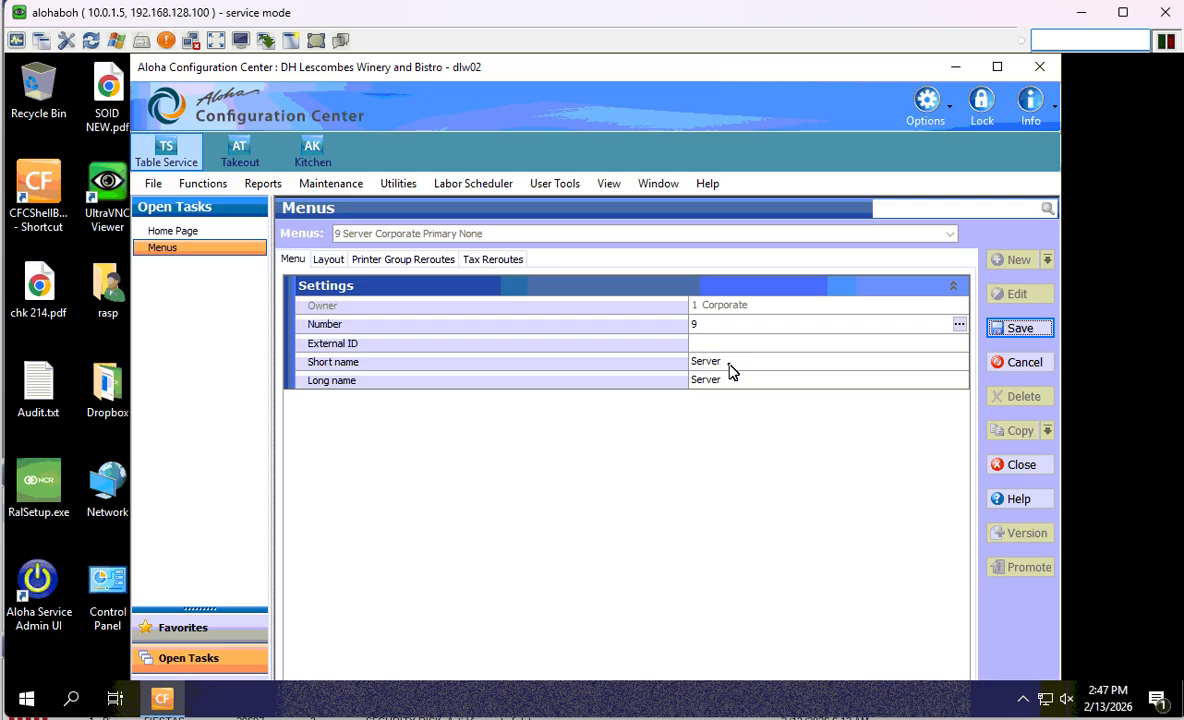
- Name the copy Server HH in both short and long name, and save it
click(731, 364)
text(HH)
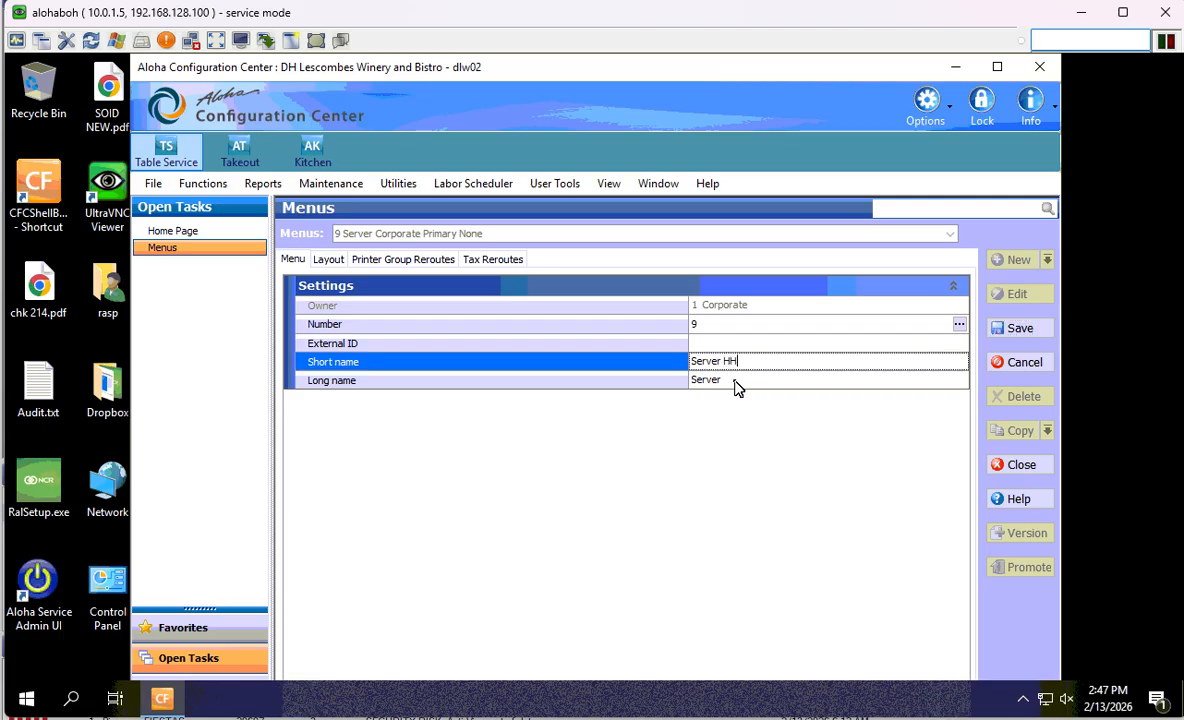
click(772, 381)
text(HH)
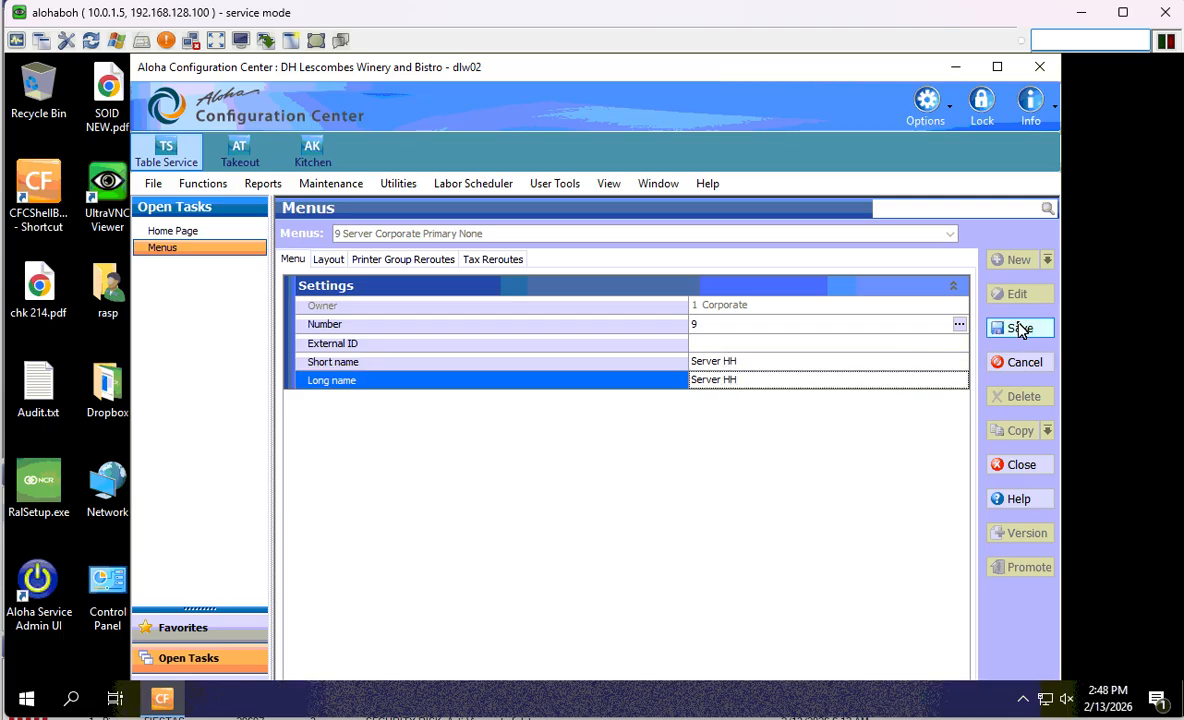
click(1020, 328)
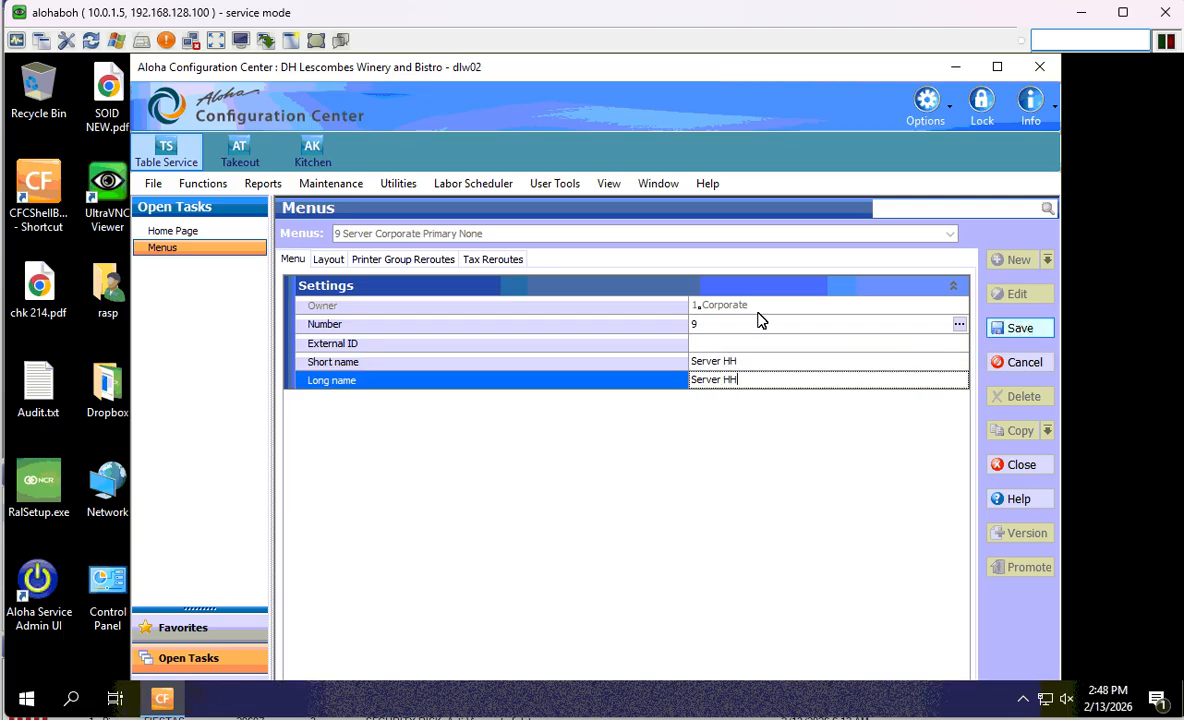
- Show the Server HH button layout and page down to an empty button slot
click(330, 258)
click(498, 641)
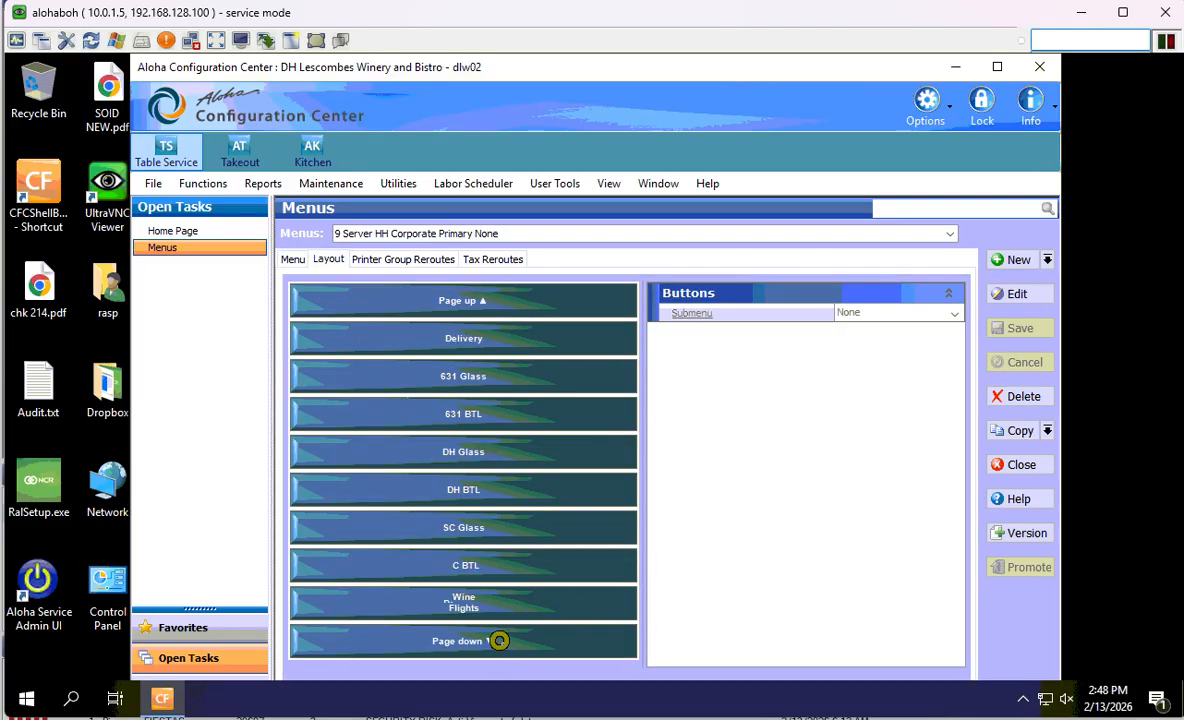
click(500, 642)
click(500, 642)
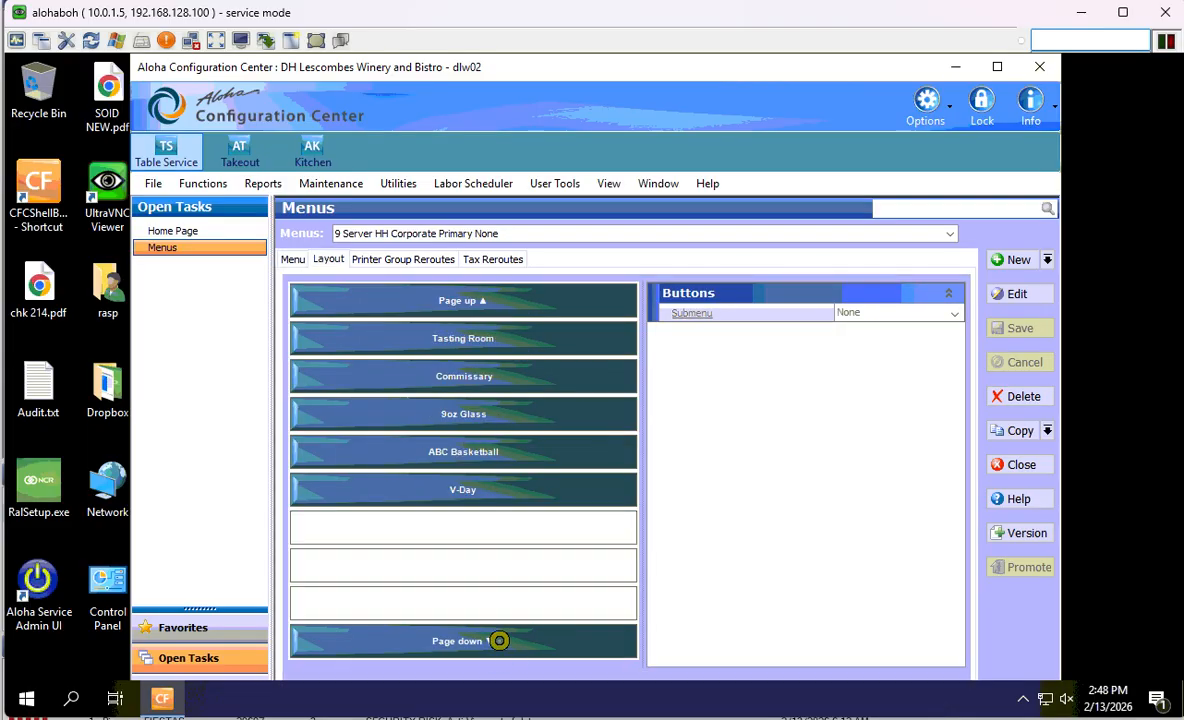
click(503, 540)
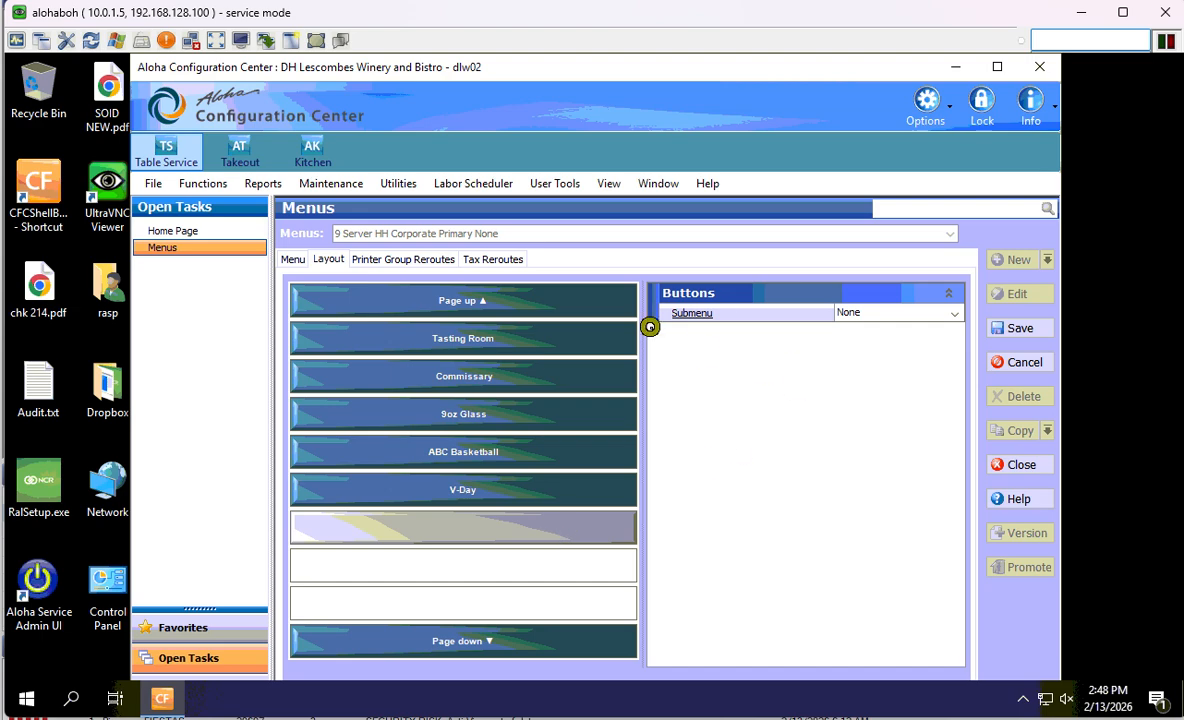
- Try adding a submenu to that slot, then cancel it and discard the layout edit
click(700, 314)
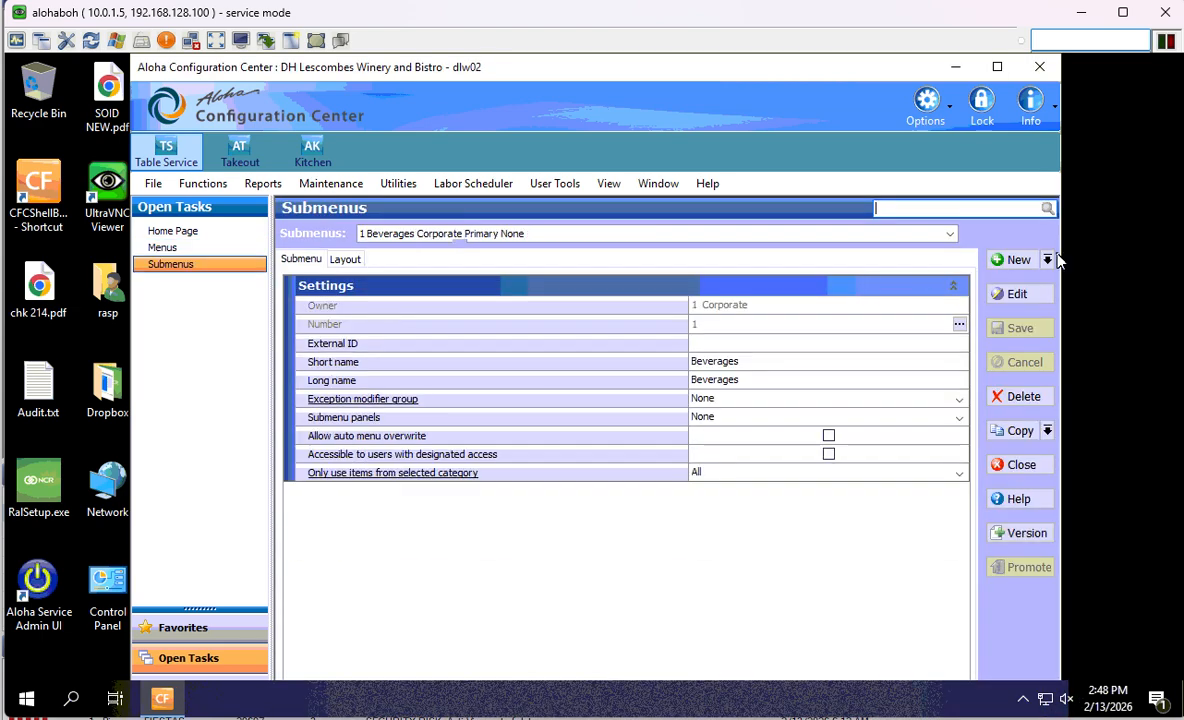
click(1050, 260)
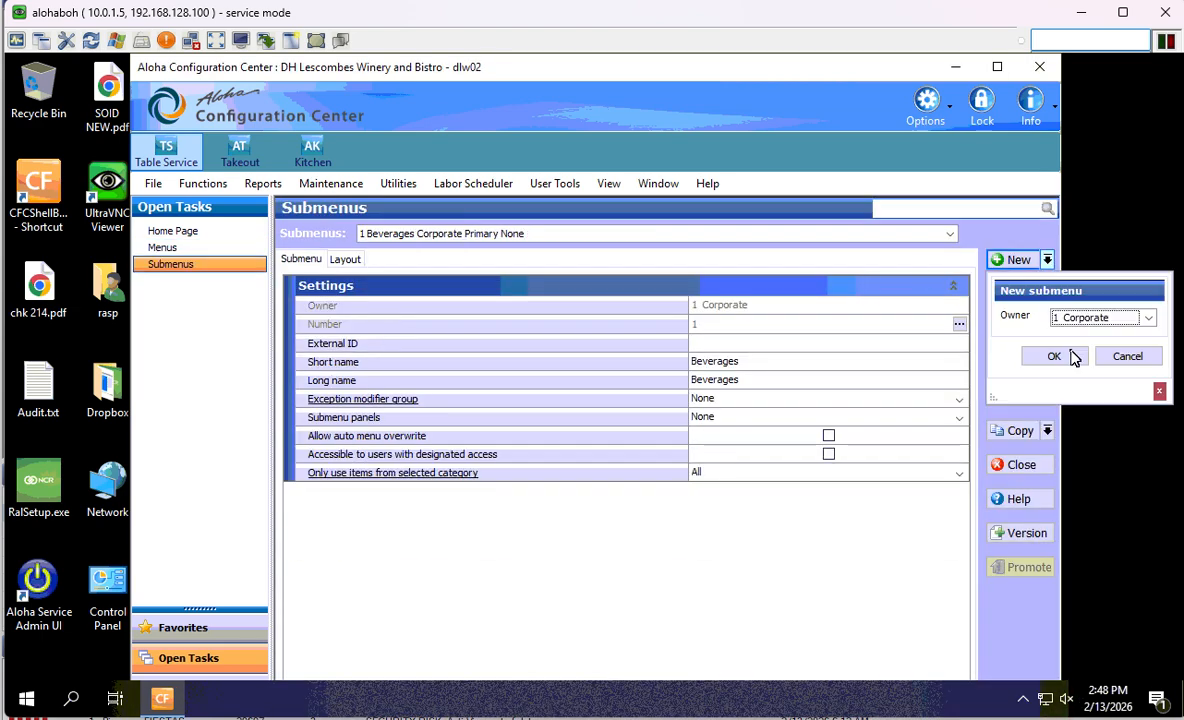
click(1133, 357)
click(163, 247)
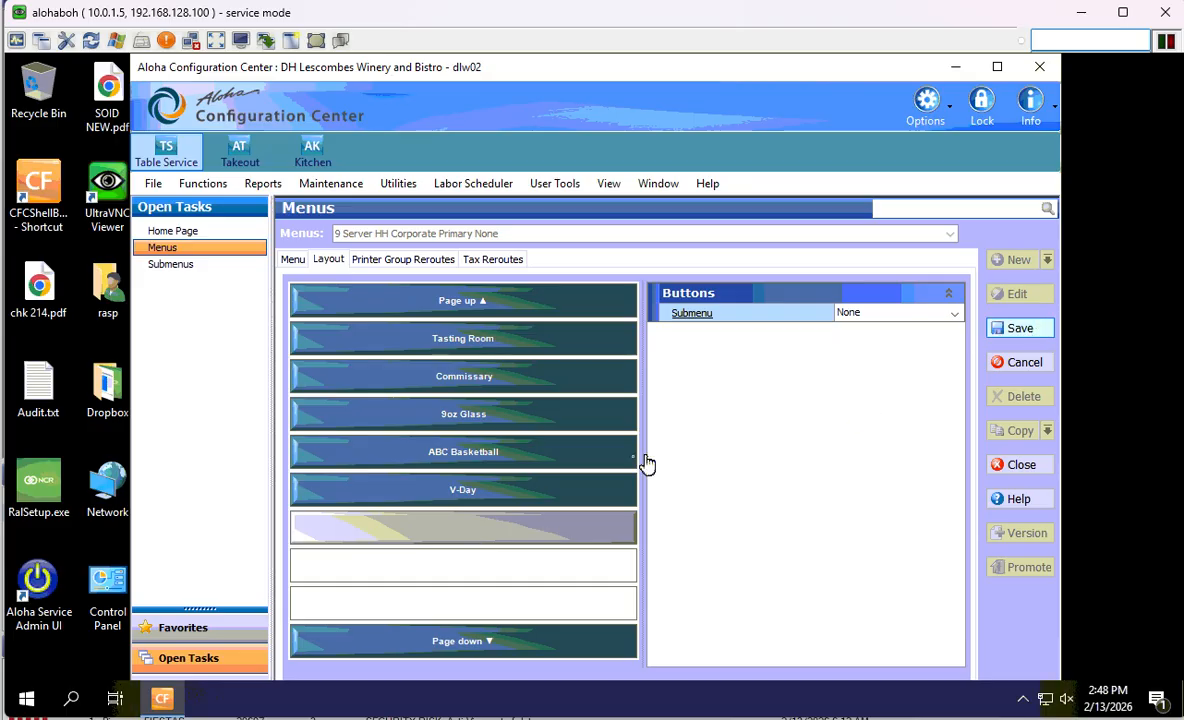
click(1020, 362)
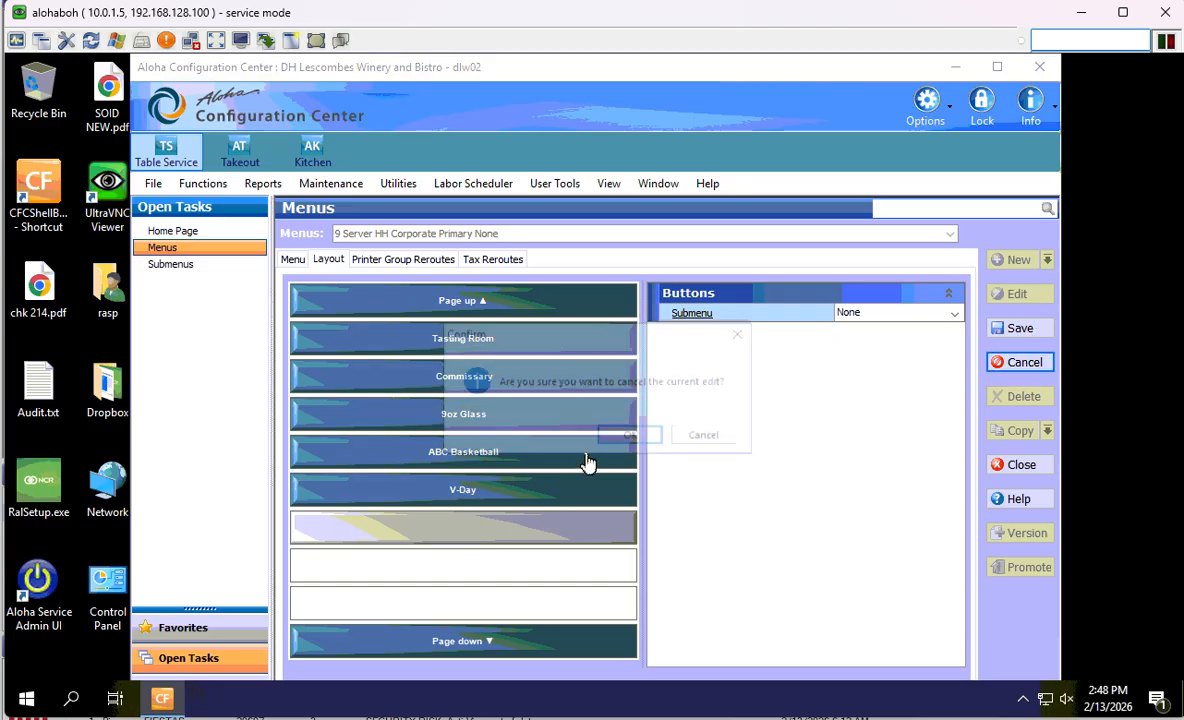
click(648, 443)
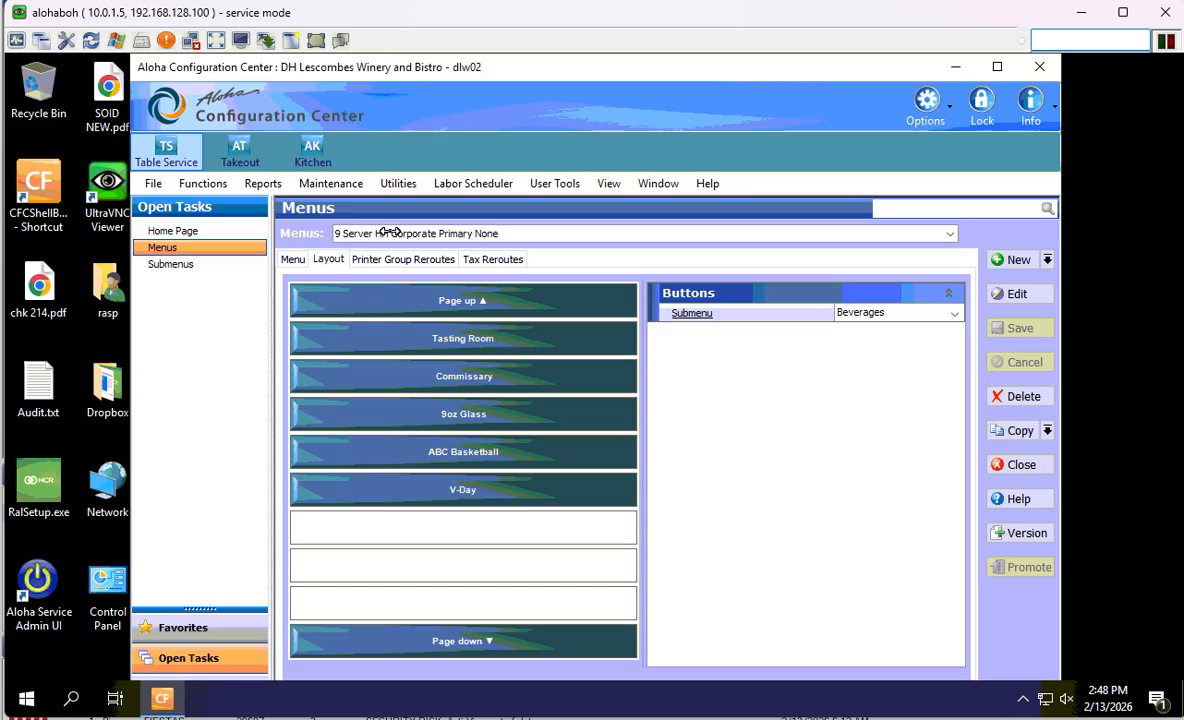
- Open the Event Schedule from Maintenance > System Settings
click(308, 182)
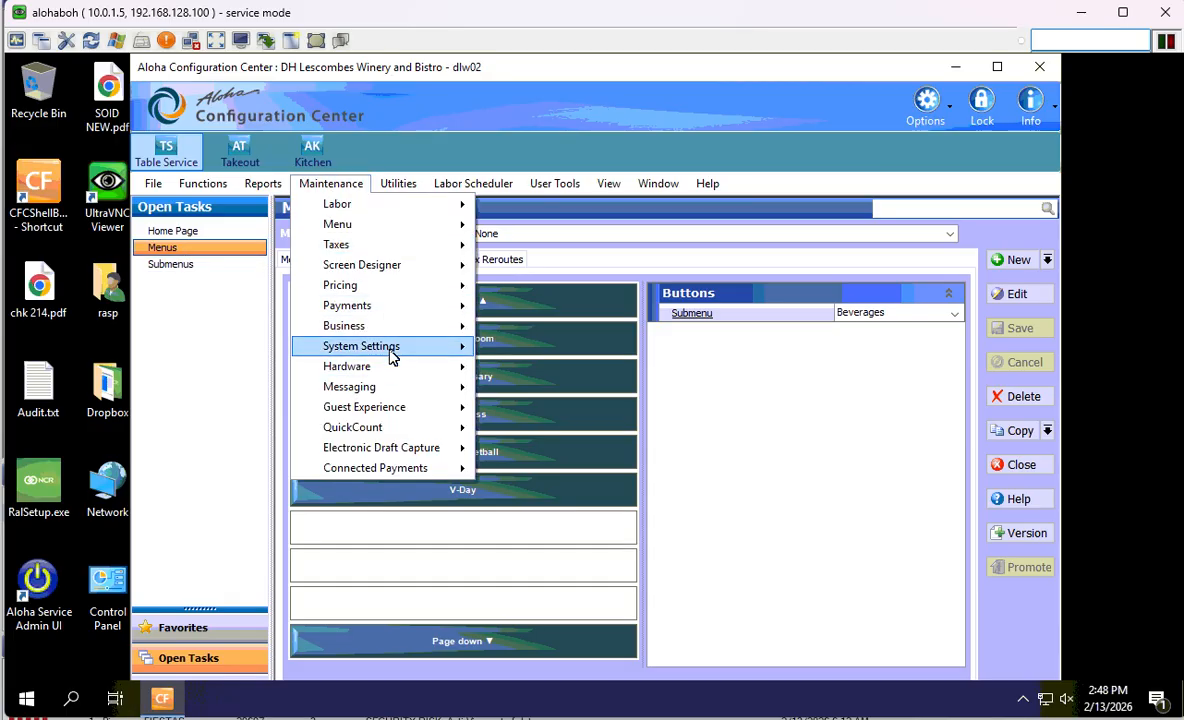
mouse_move(365, 333)
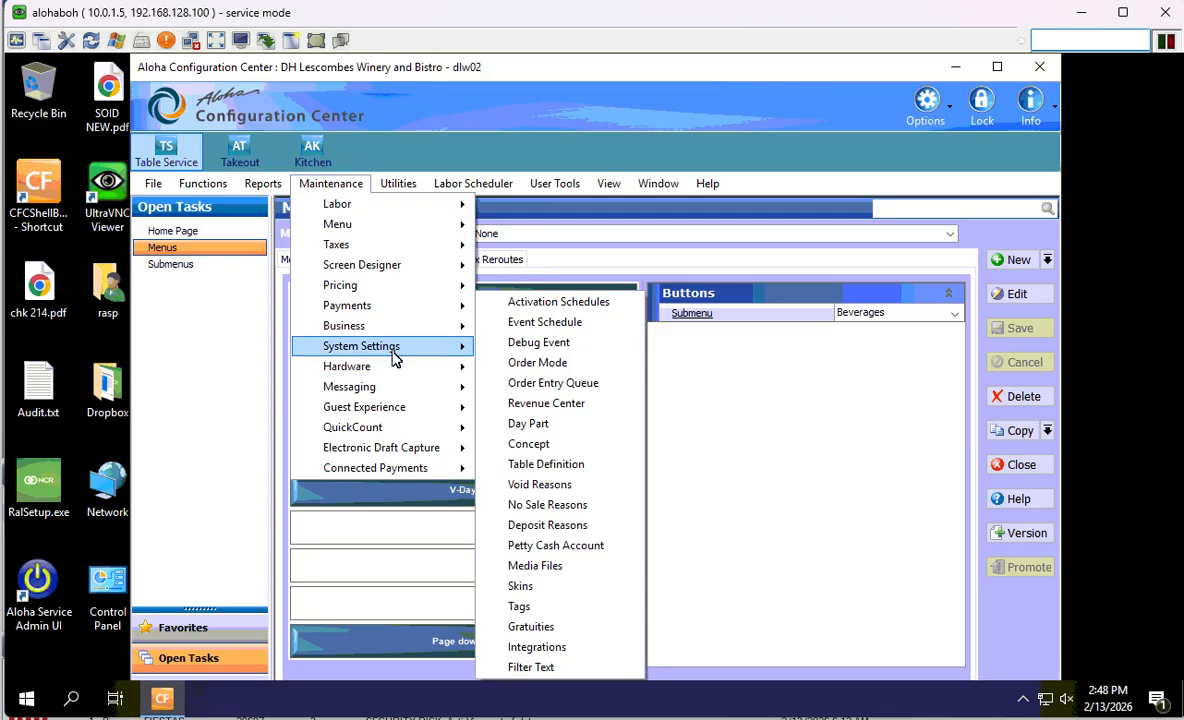
click(591, 323)
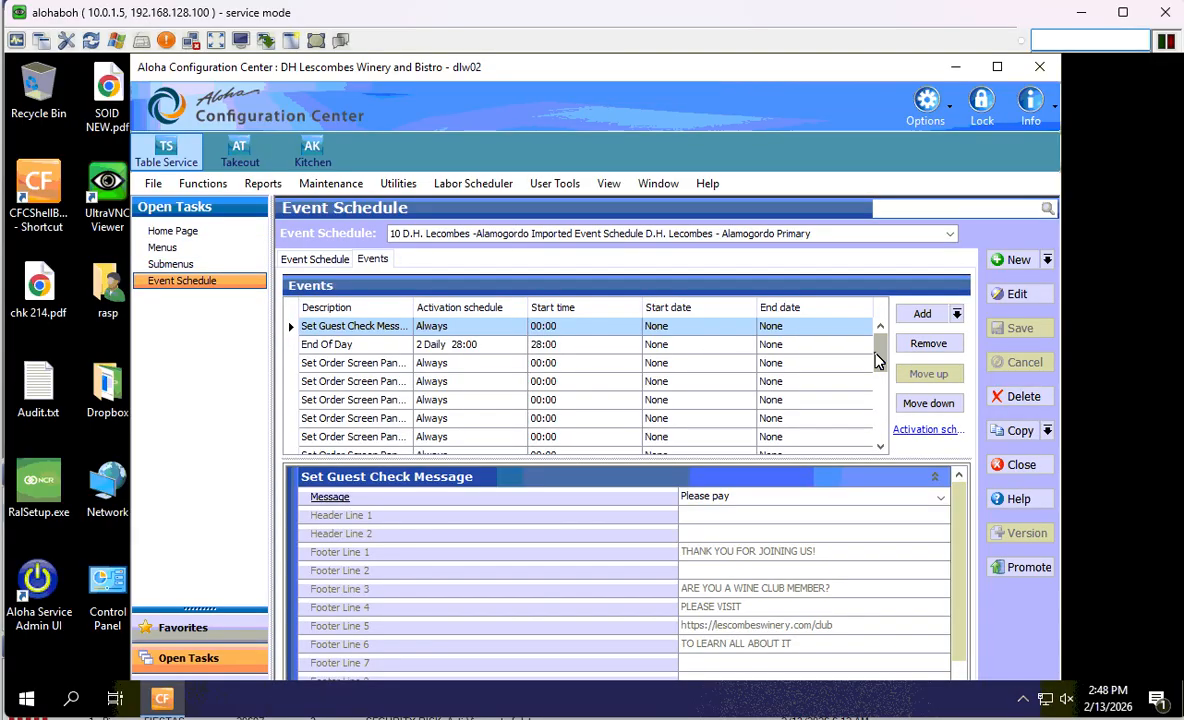
- Select the Alamogordo Imported Event Schedule and maximize the Configuration Center window
click(738, 240)
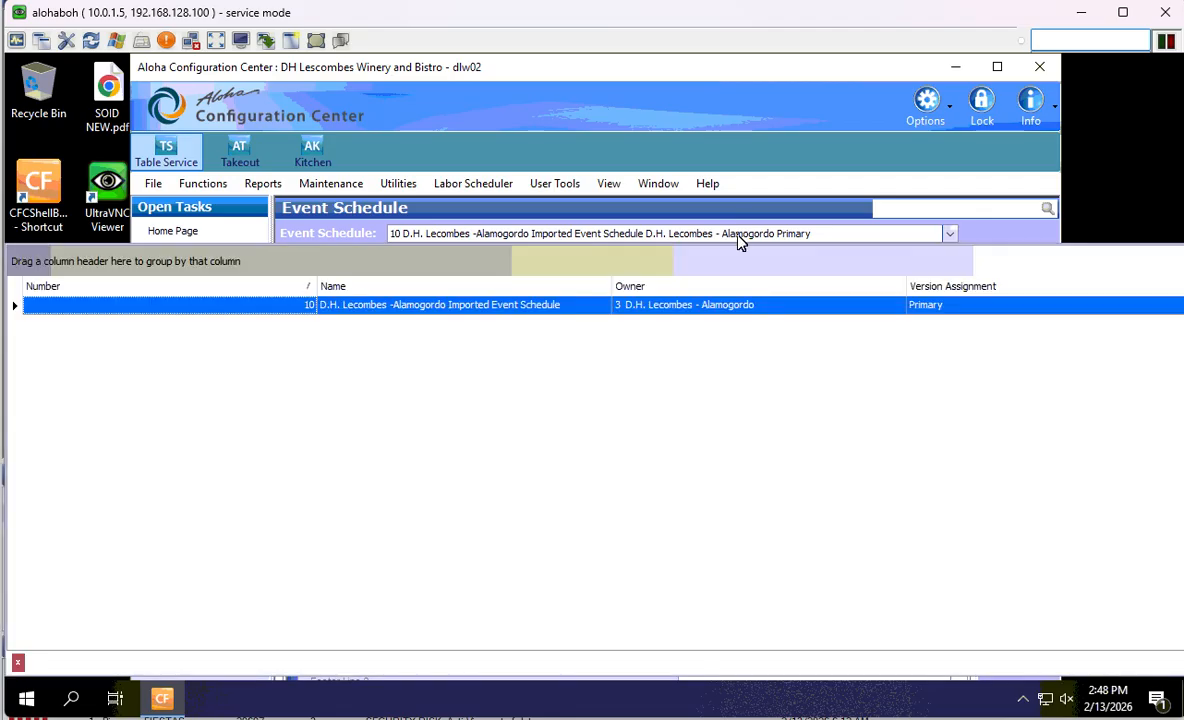
click(470, 303)
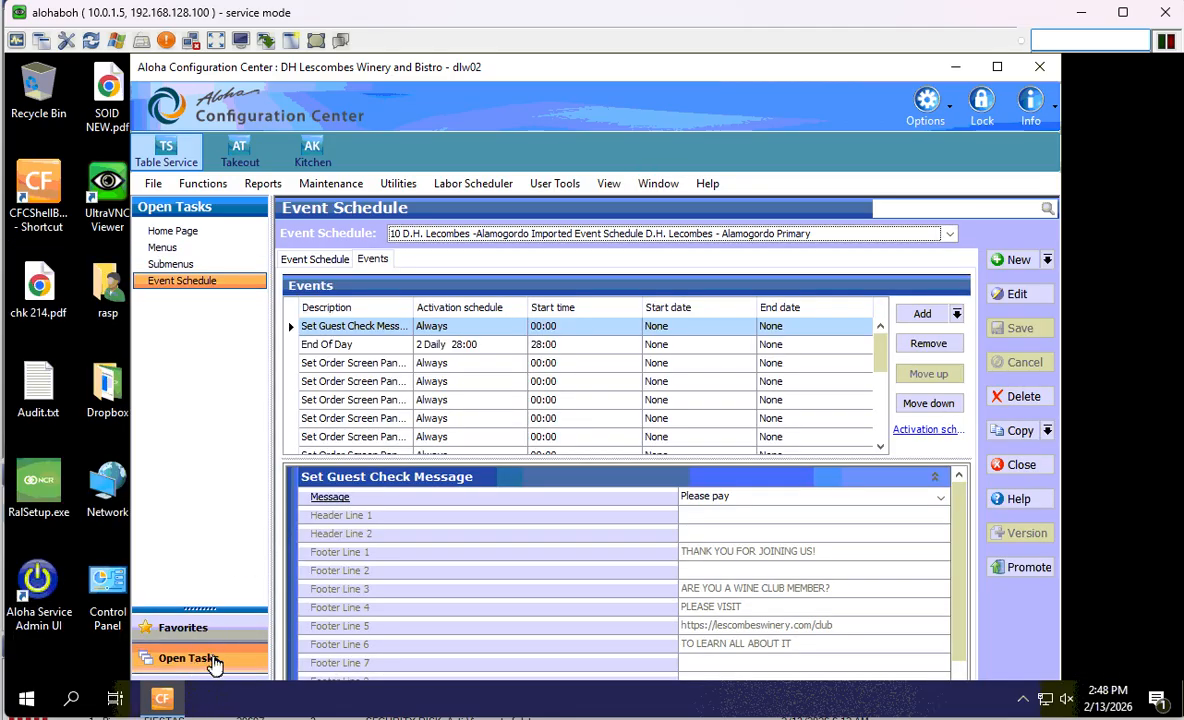
click(995, 67)
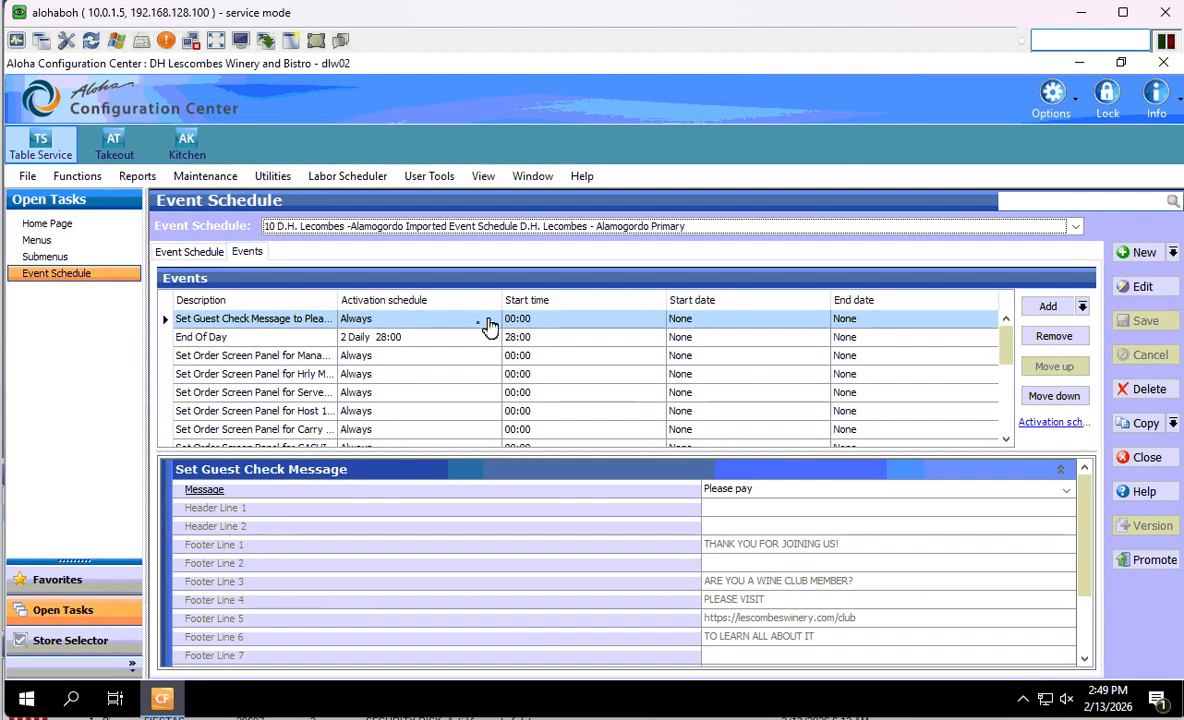
- Check the Las Cruces, Herve-SantaFe, Old Town and Deming stores, then reload the Alamogordo schedule
click(66, 645)
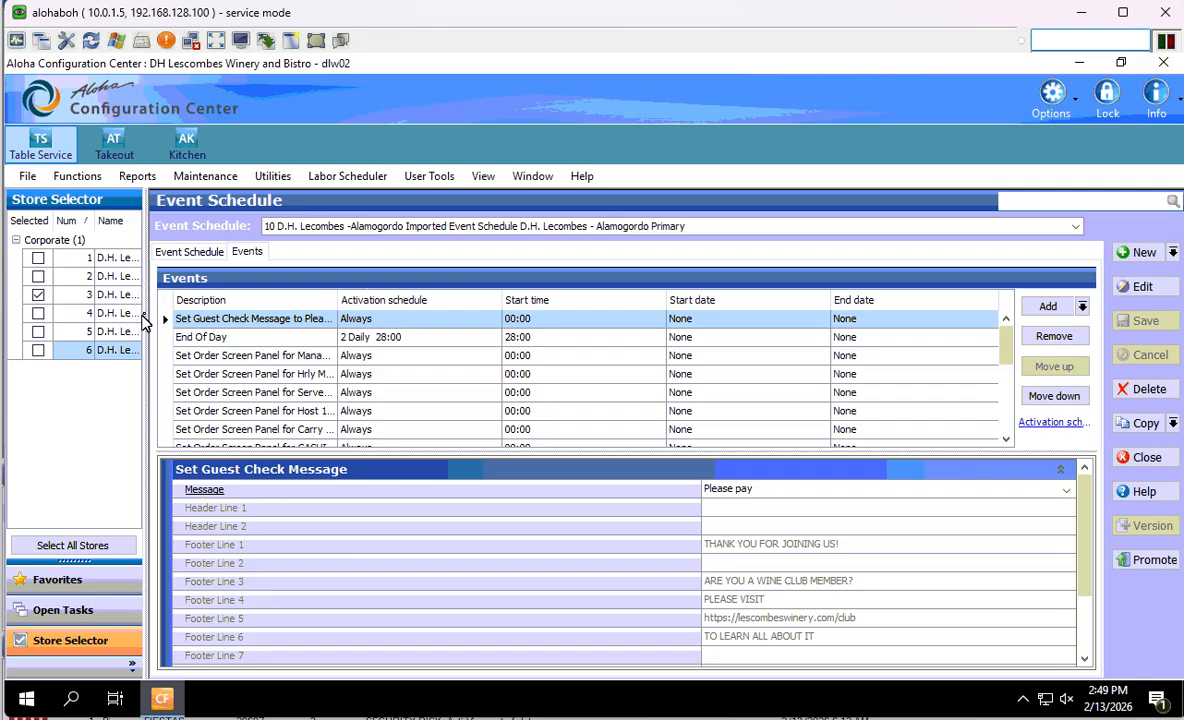
drag(148, 318, 274, 318)
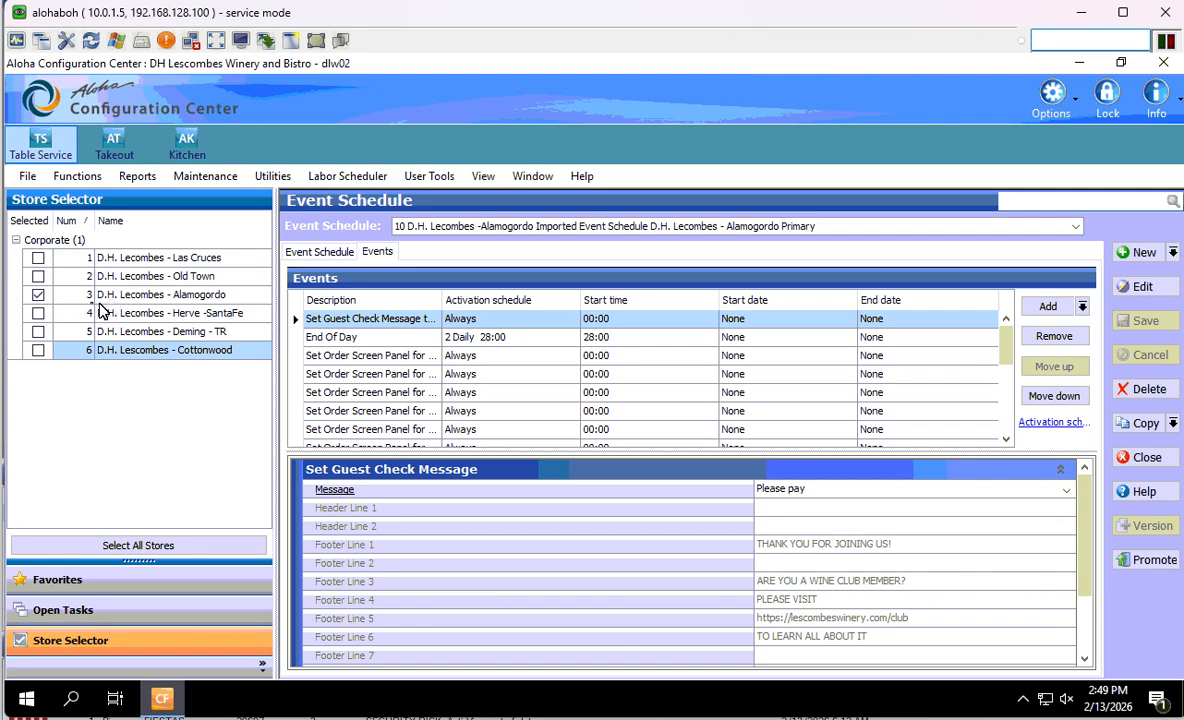
click(38, 258)
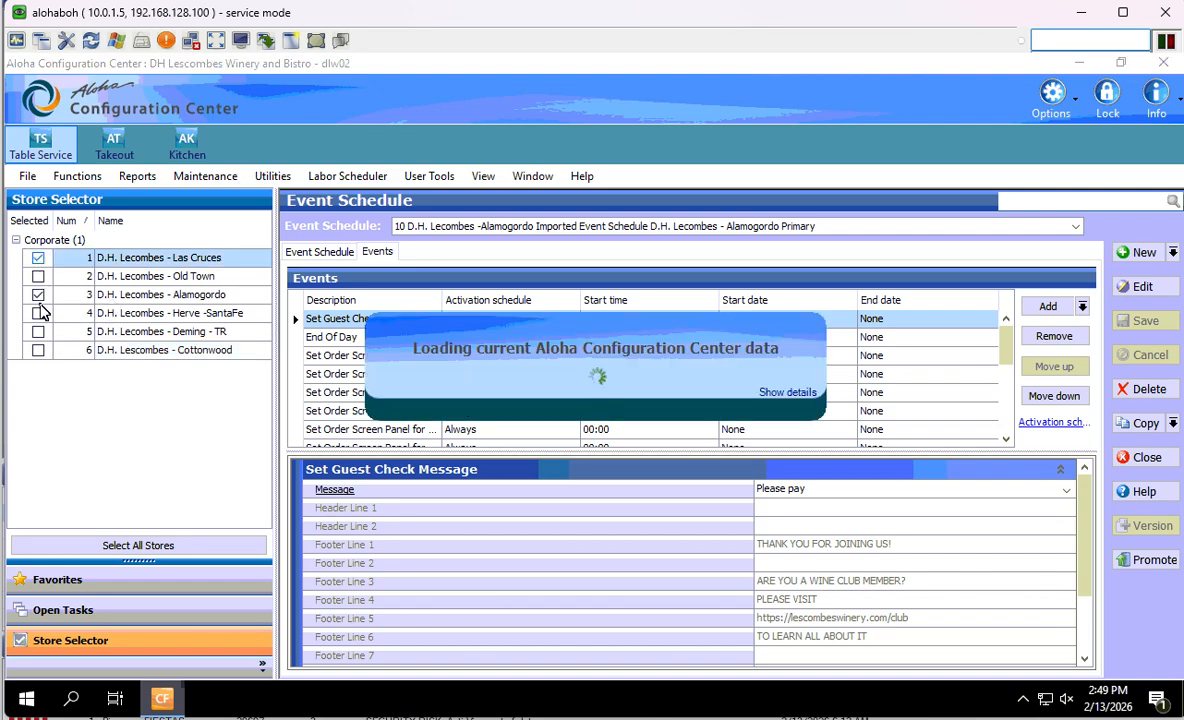
click(38, 313)
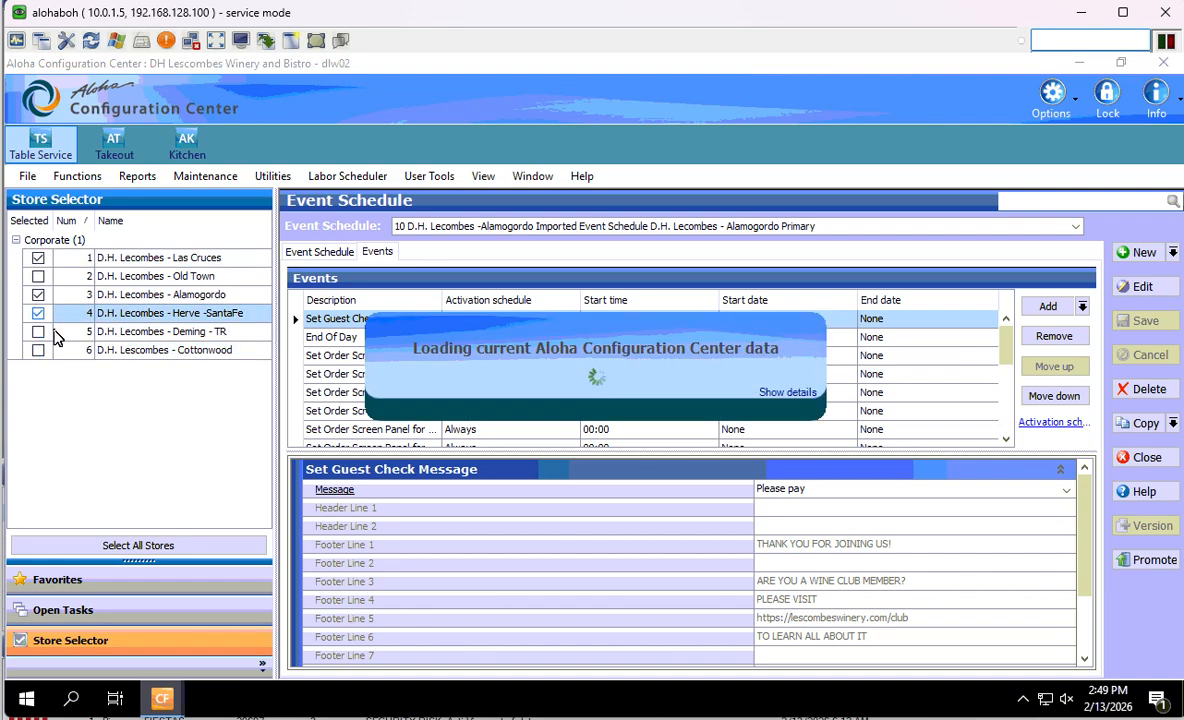
click(38, 276)
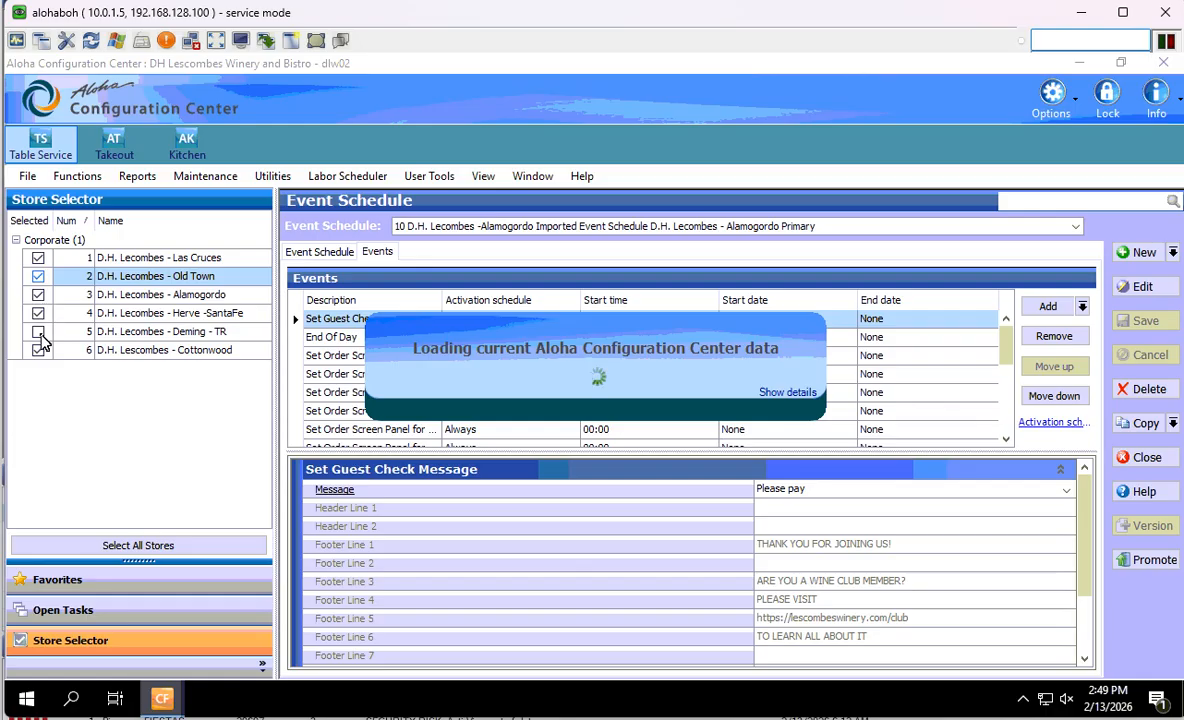
click(38, 331)
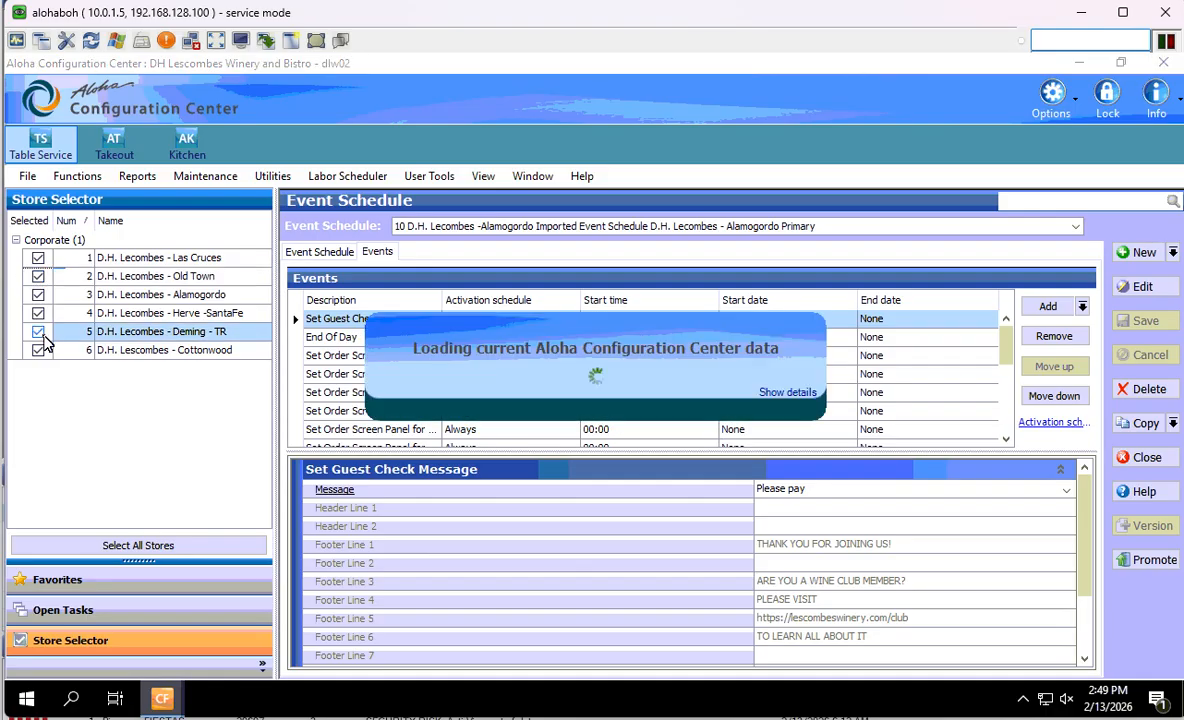
click(632, 228)
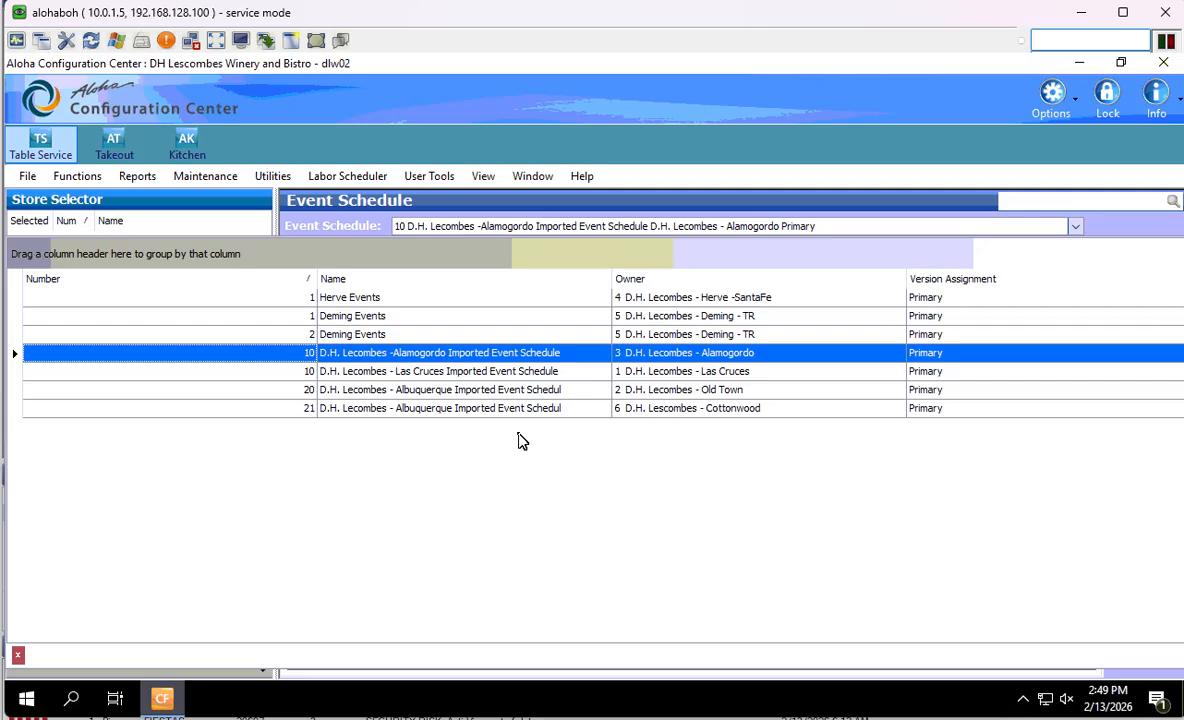
click(418, 356)
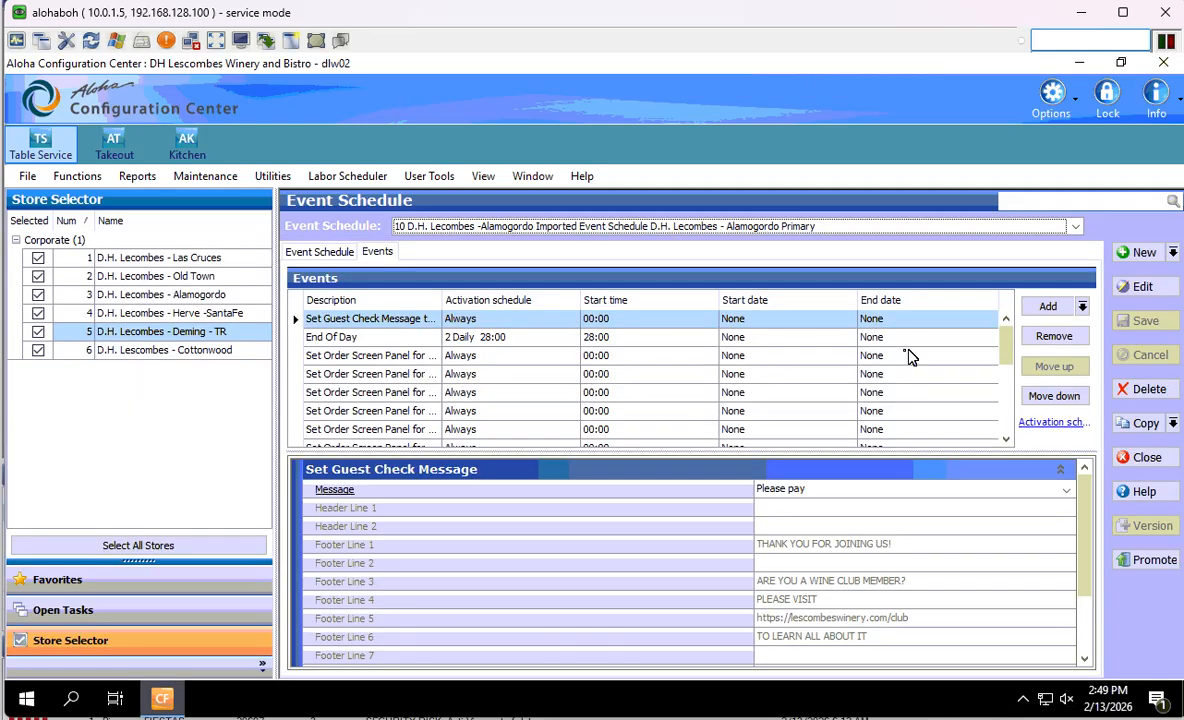
- Add a Set Menu by Job Group event, with menu and job group left at None
scroll(401, 380, down, 5)
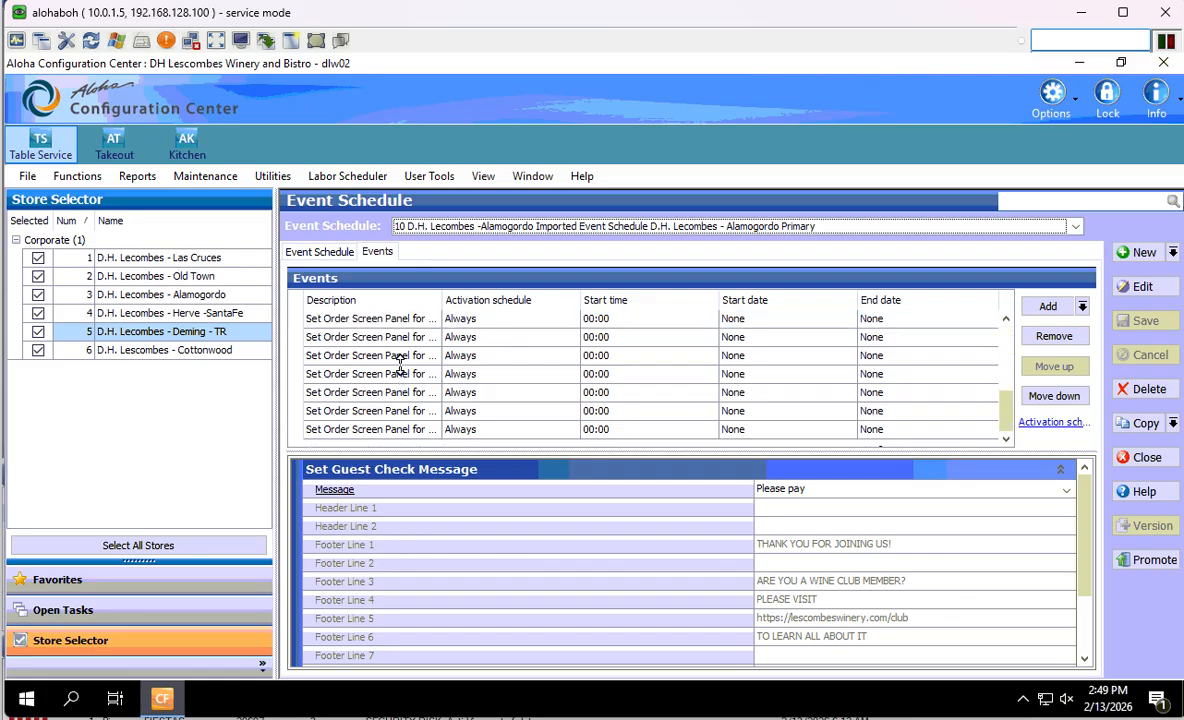
scroll(470, 376, up, 3)
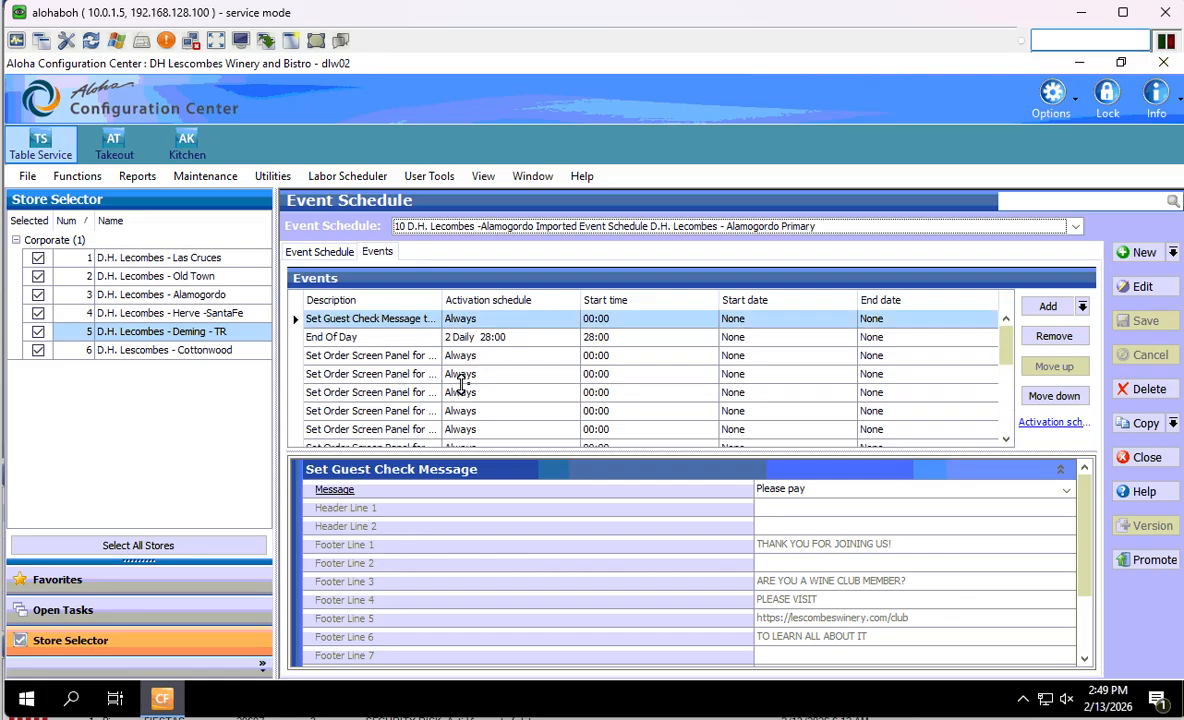
click(1083, 308)
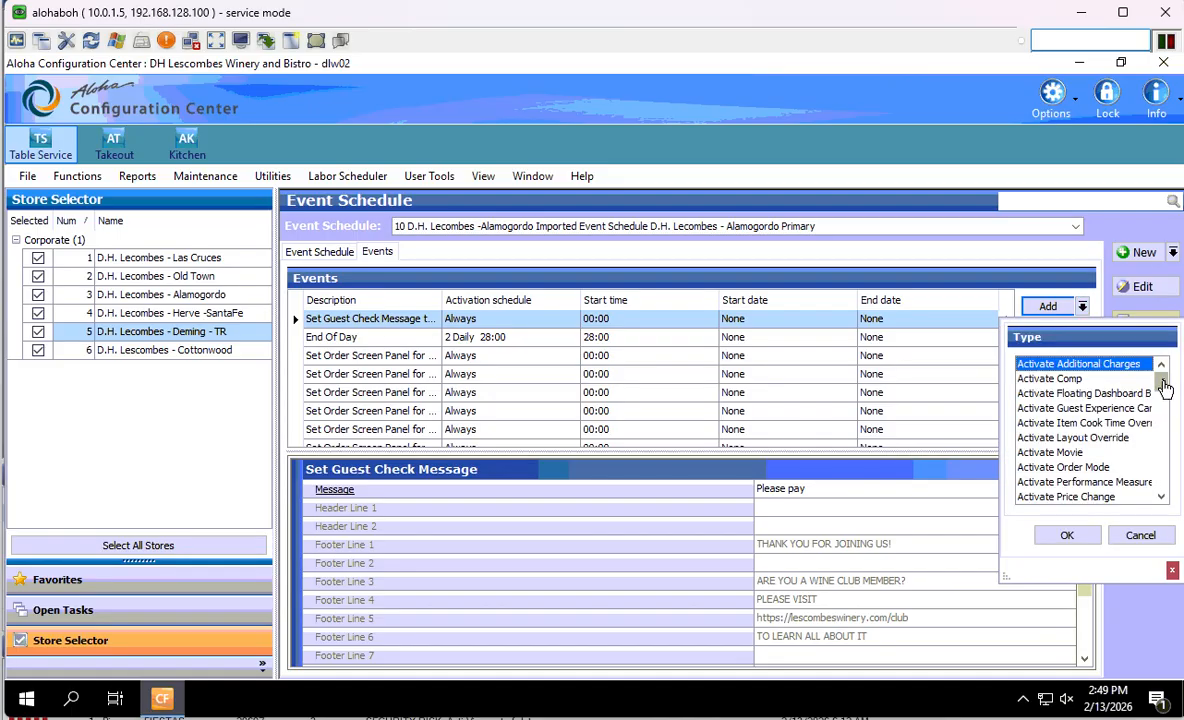
drag(1163, 378, 1154, 444)
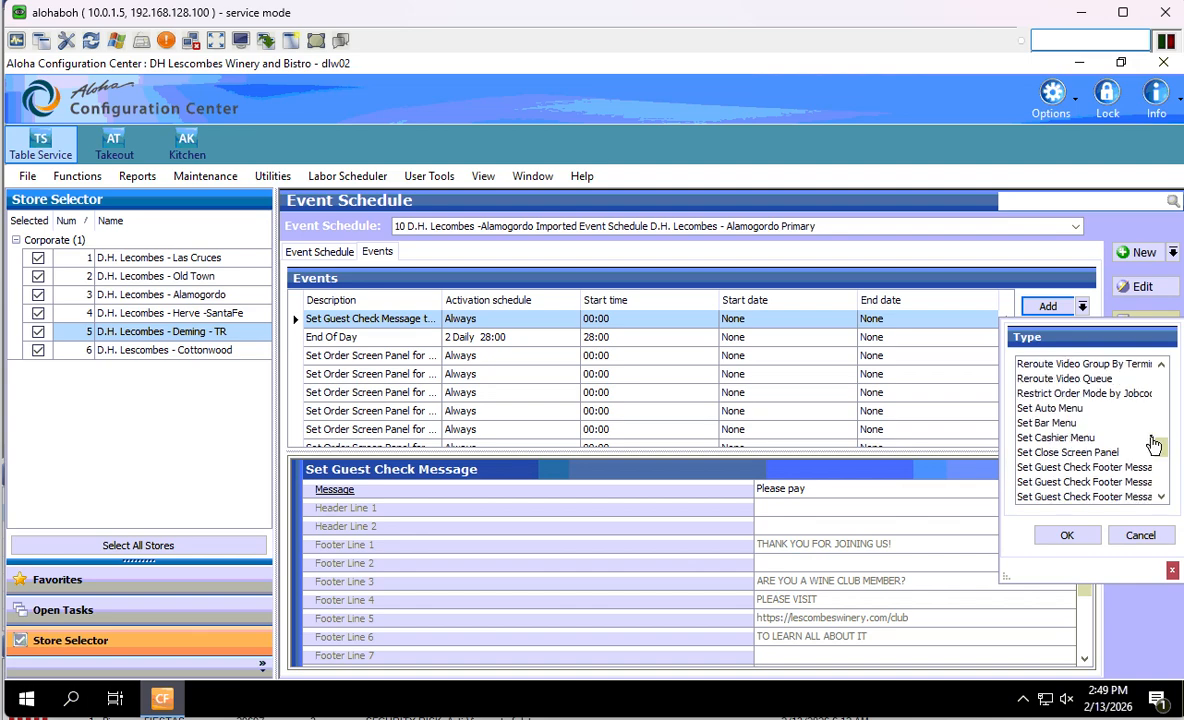
scroll(1154, 449, down, 5)
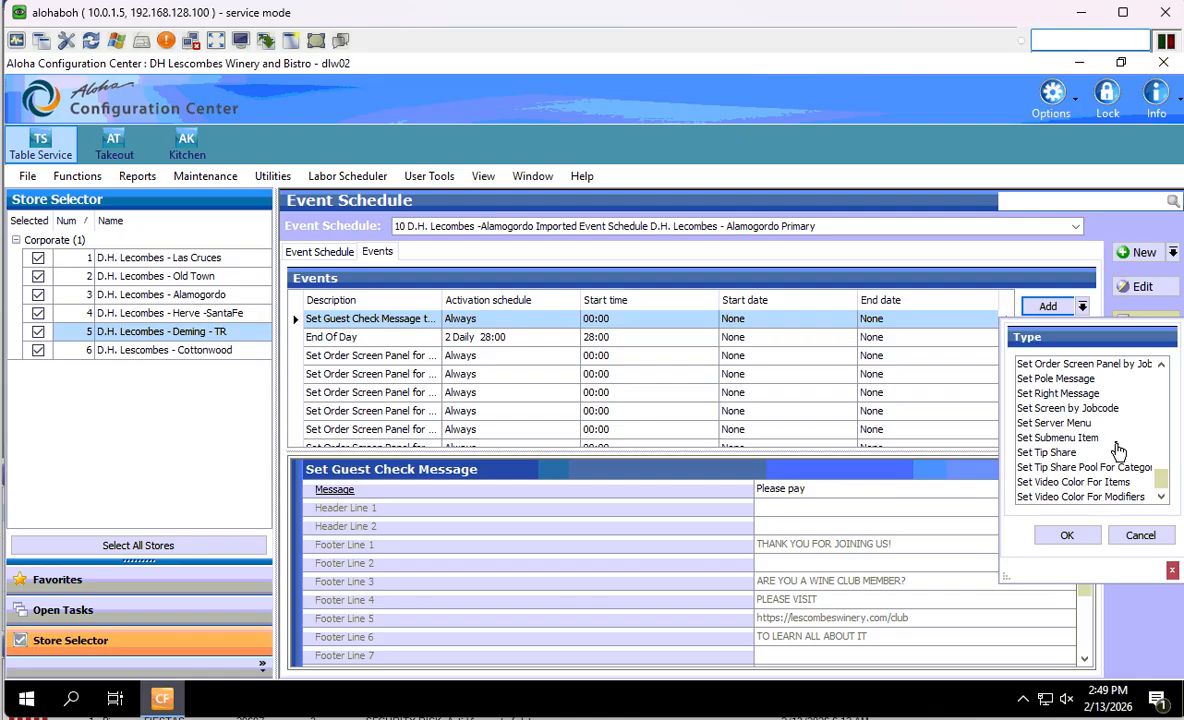
scroll(1120, 452, up, 1)
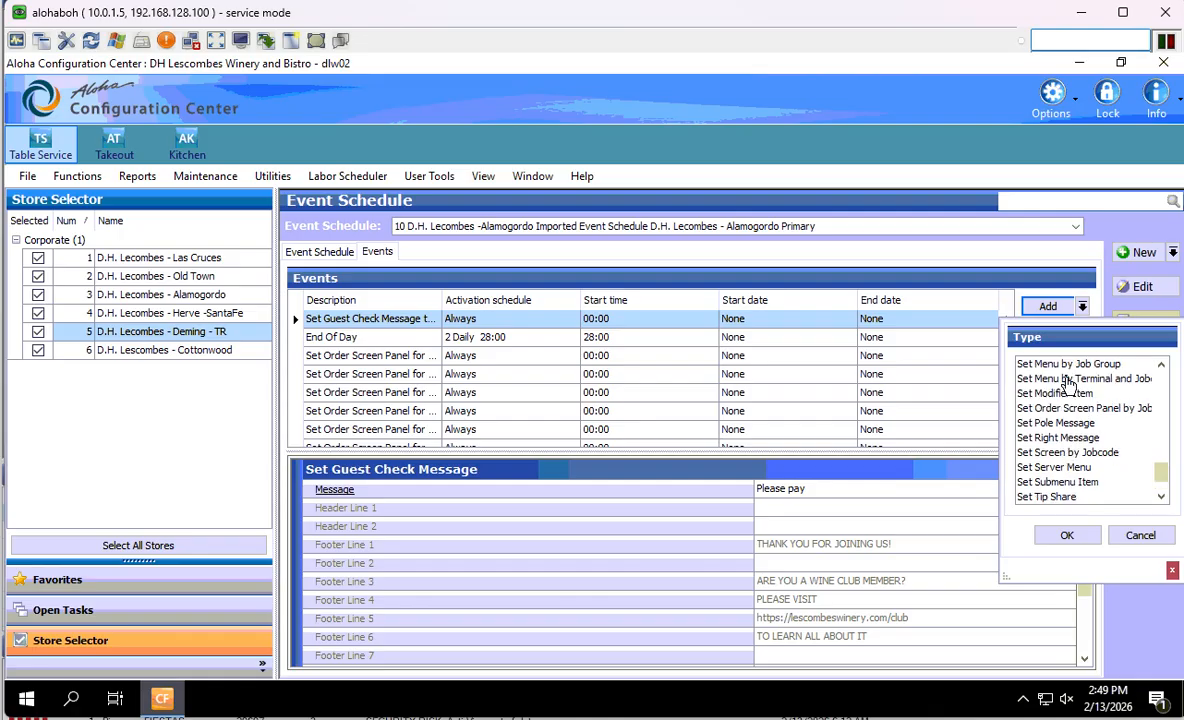
scroll(1065, 386, up, 1)
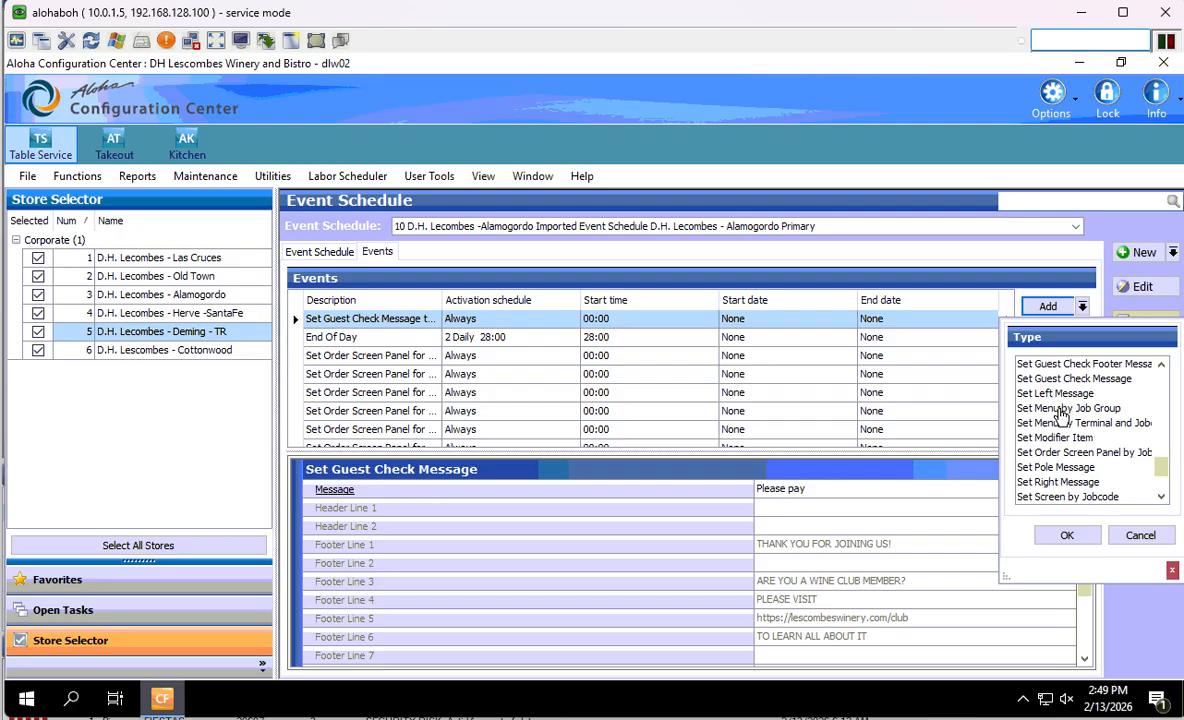
click(1070, 409)
click(1058, 538)
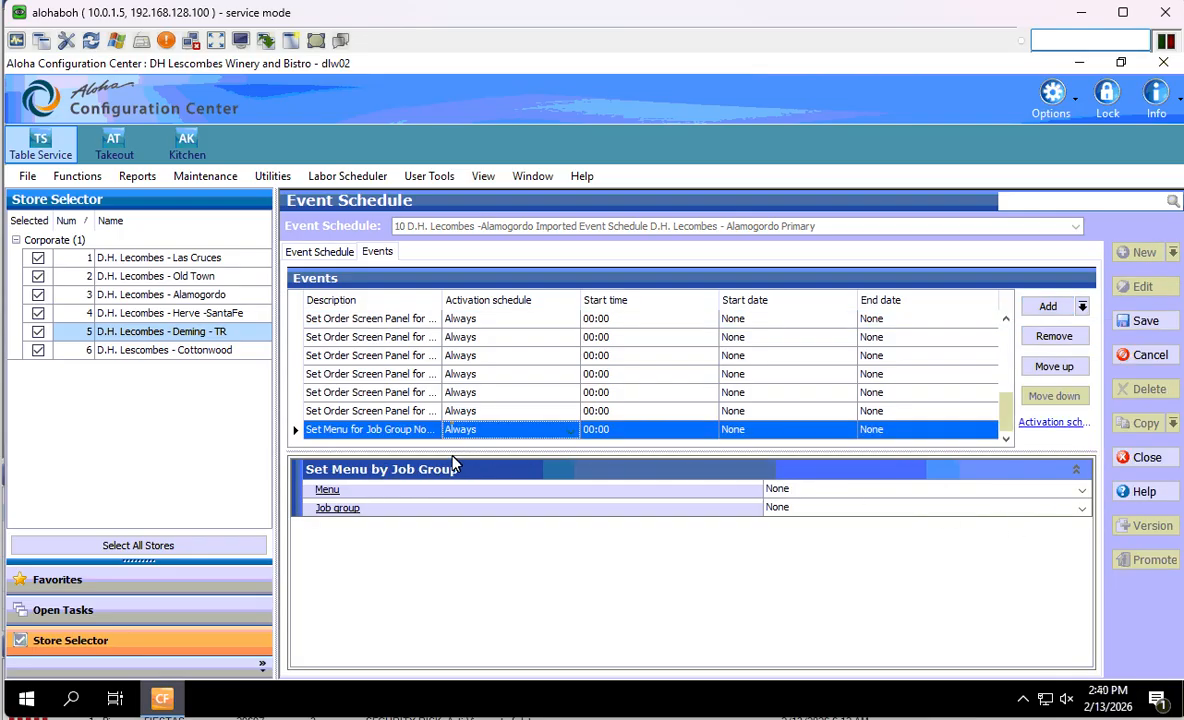
- Set the job-group event's menu to Server HH, then remove that event entirely
click(1084, 486)
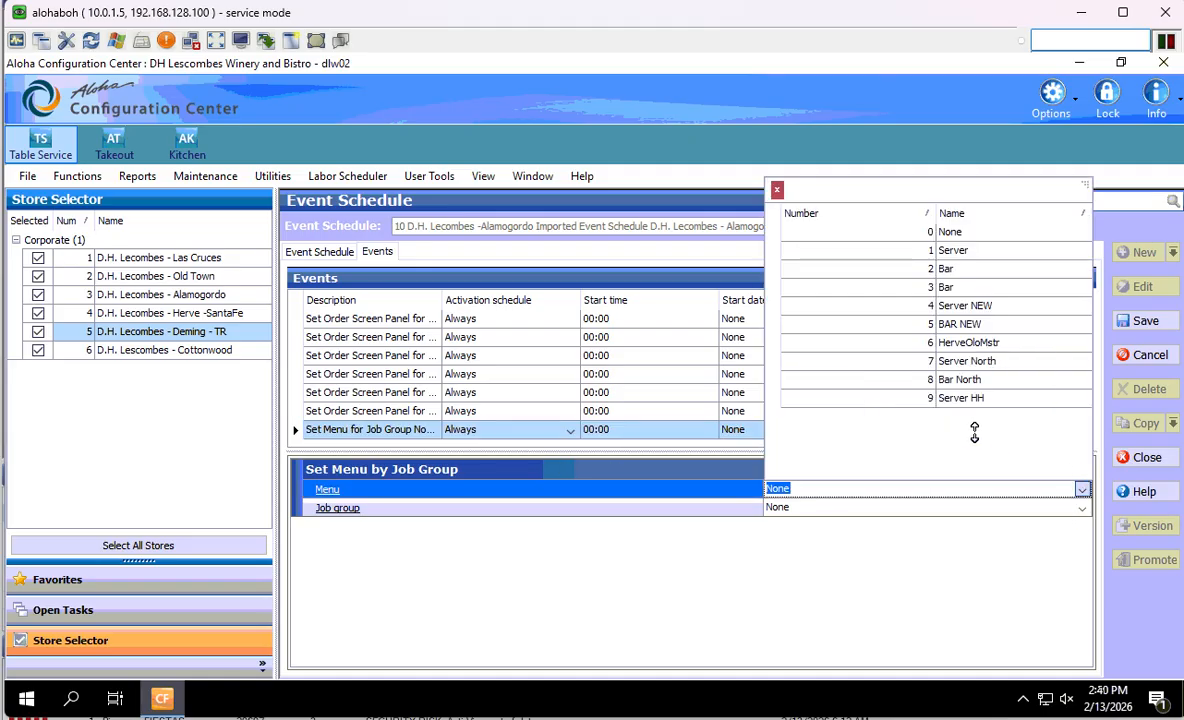
click(968, 398)
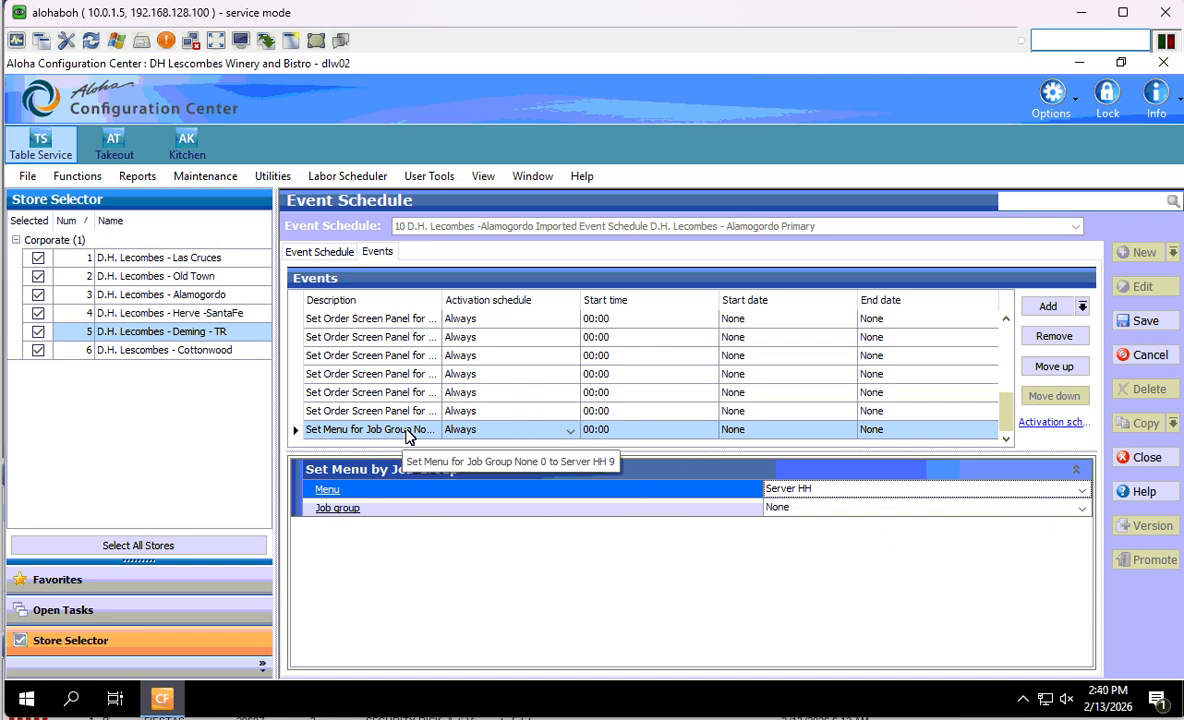
click(1081, 306)
click(1142, 536)
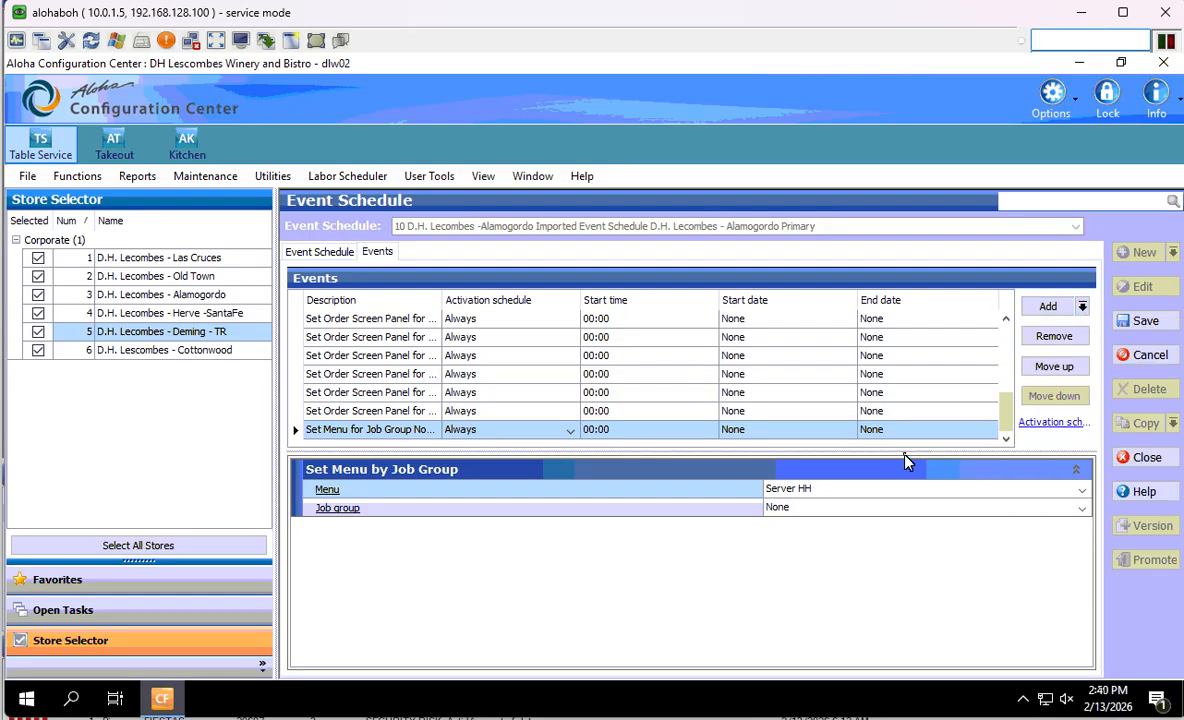
click(1044, 339)
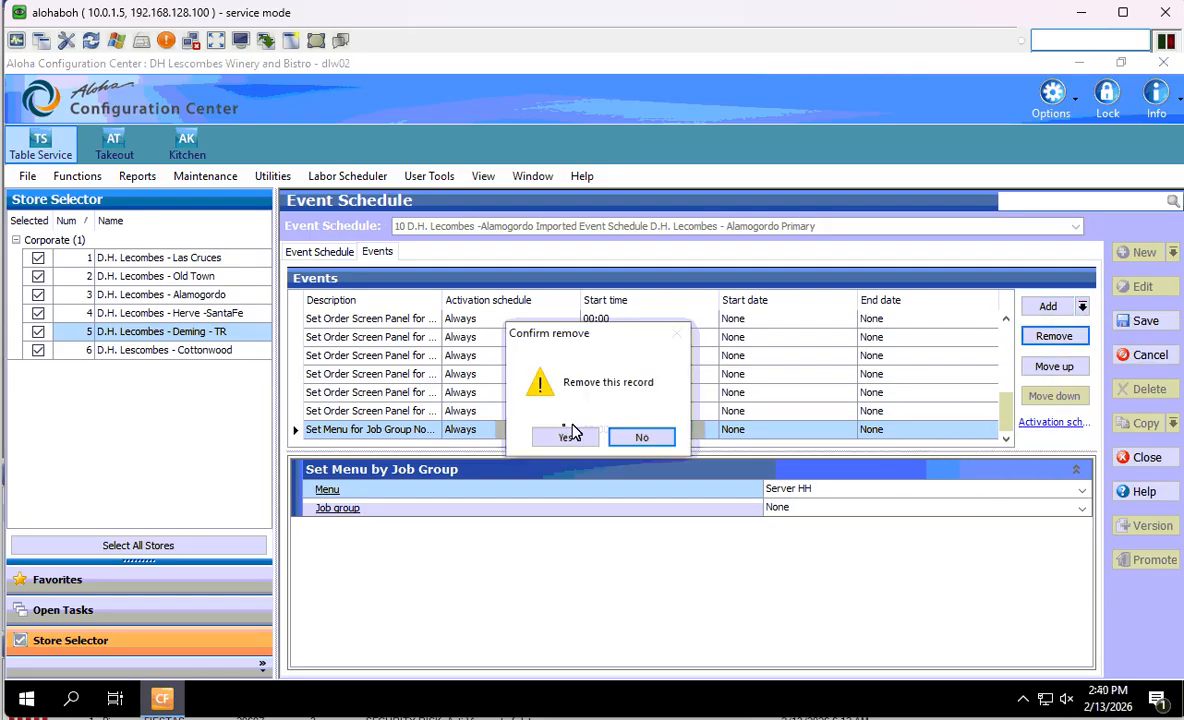
click(565, 432)
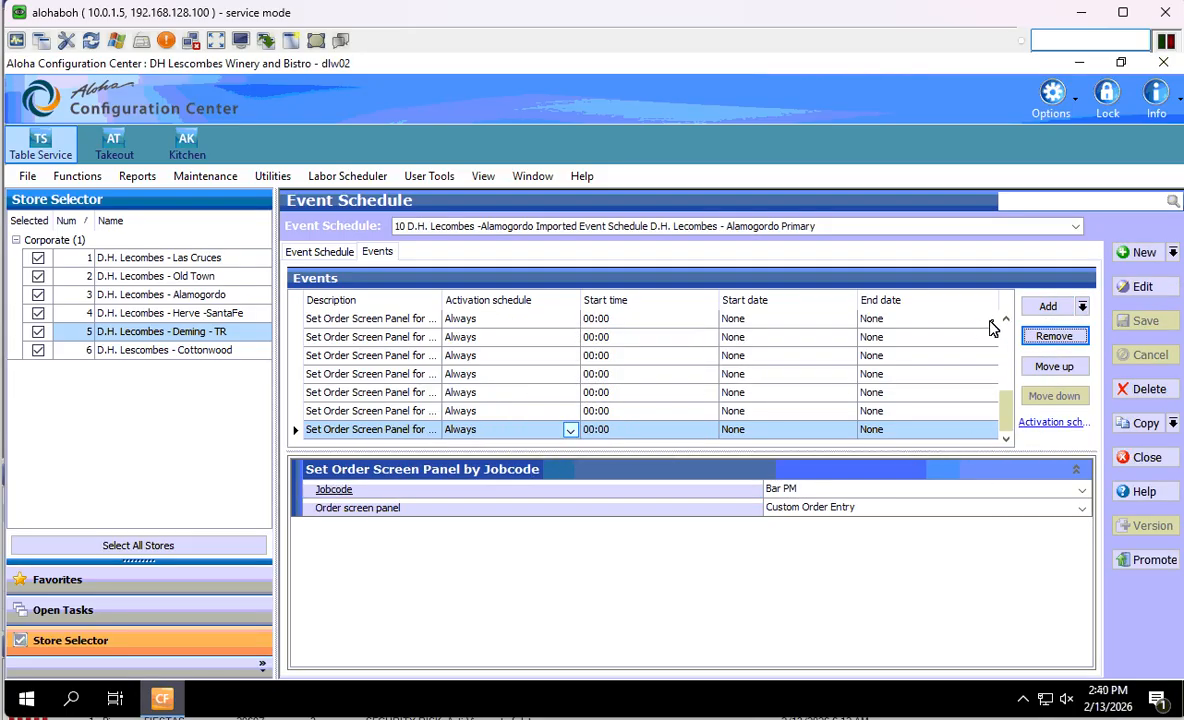
- Add a new Set Menu by Terminal and Jobcode event to the schedule
click(1082, 307)
scroll(1080, 410, down, 7)
scroll(1078, 411, down, 10)
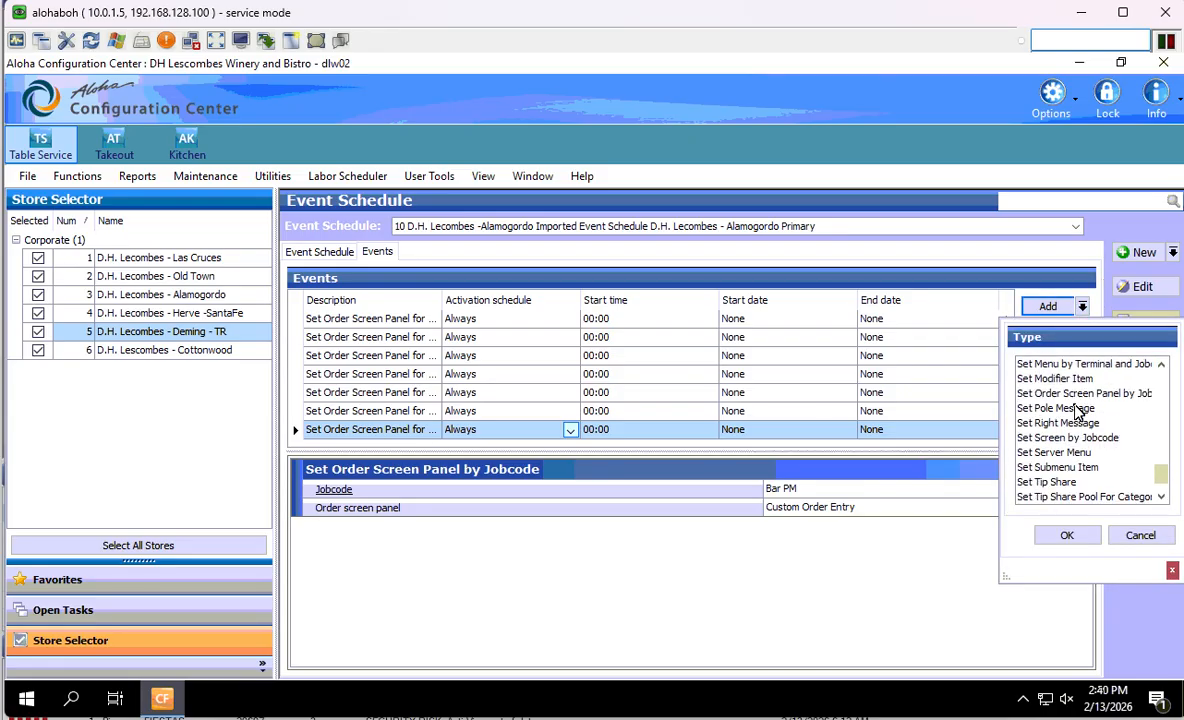
scroll(1078, 412, down, 2)
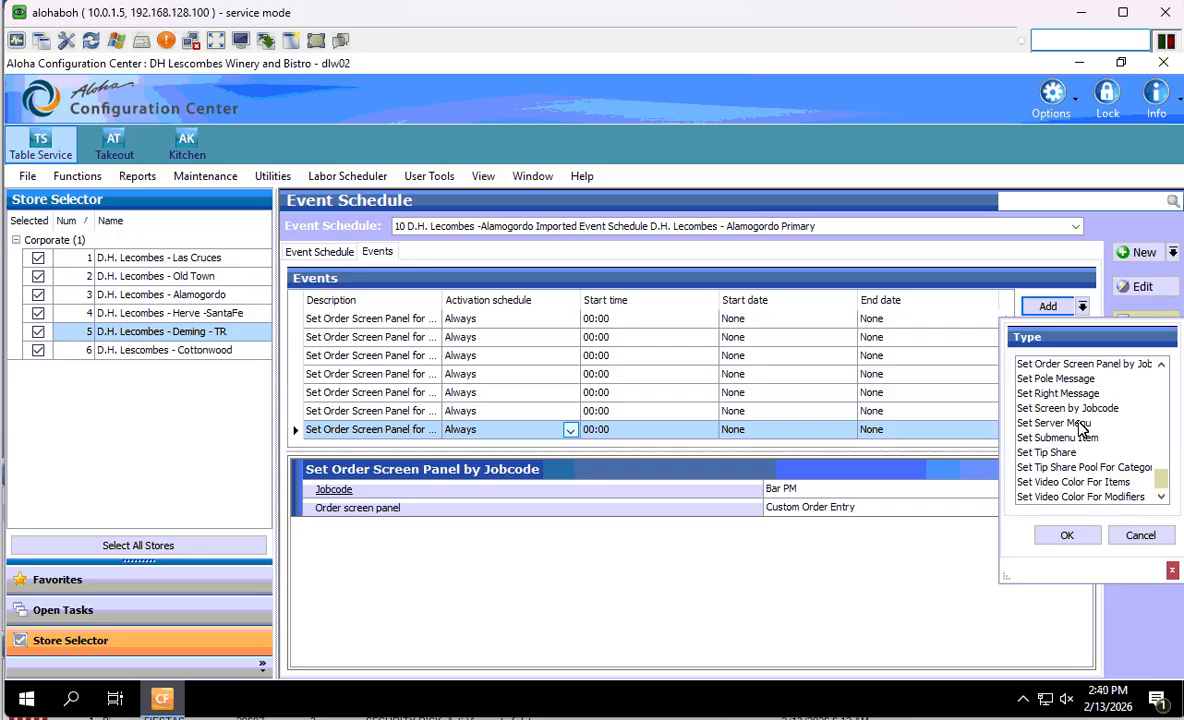
scroll(1083, 430, up, 6)
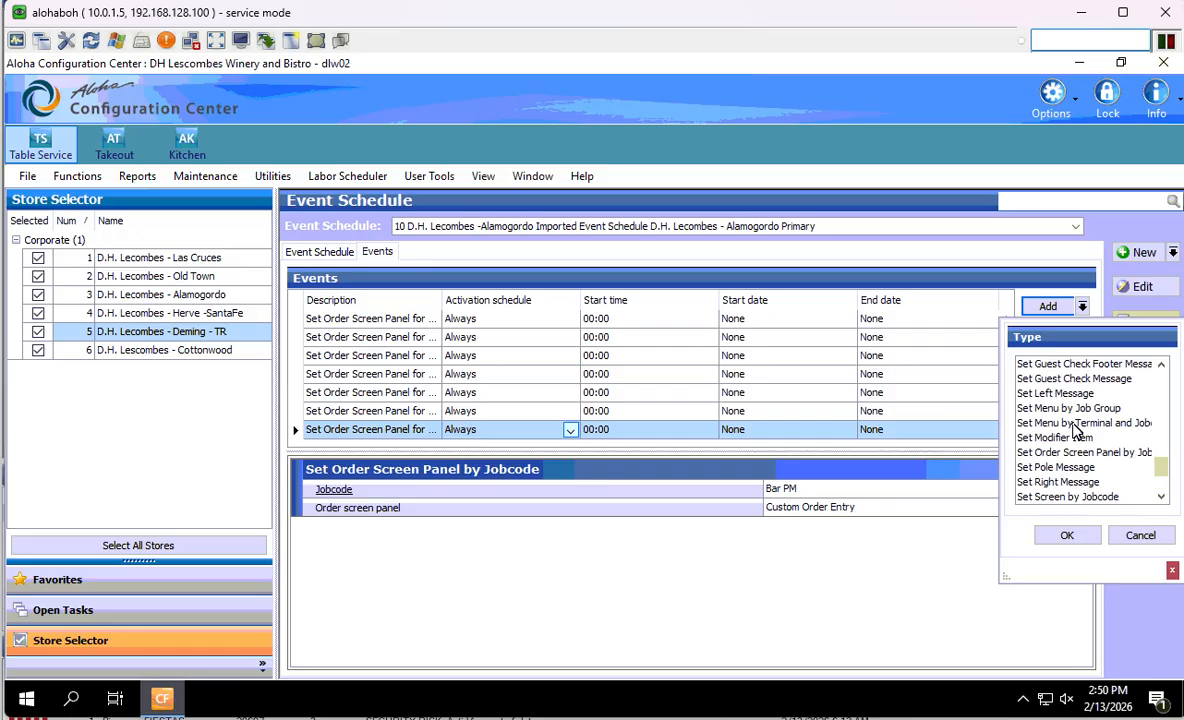
click(1075, 425)
click(1066, 535)
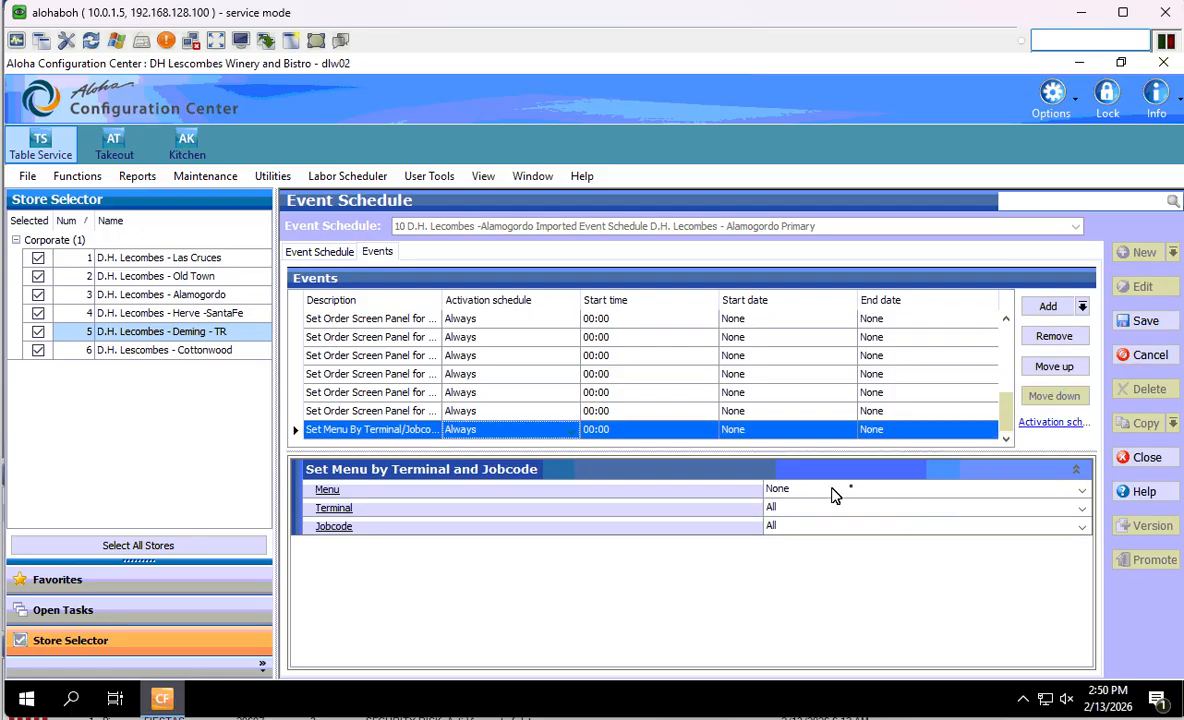
- Set the new event's menu to Server HH
click(1079, 491)
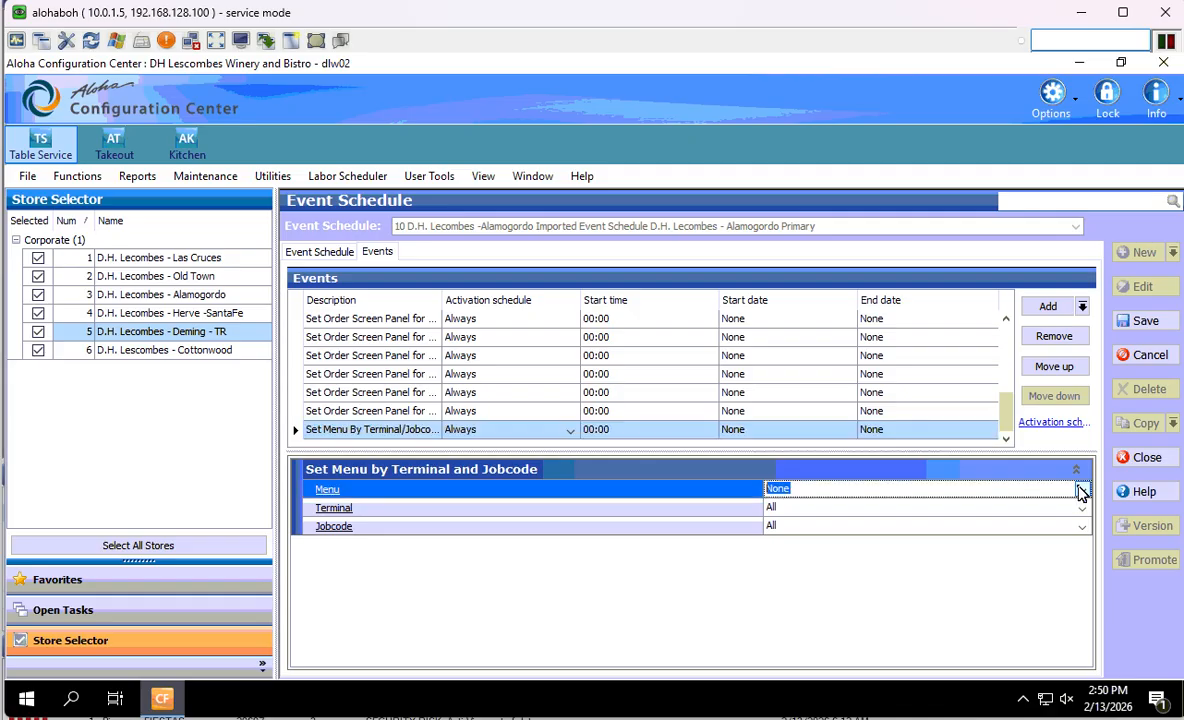
click(1080, 489)
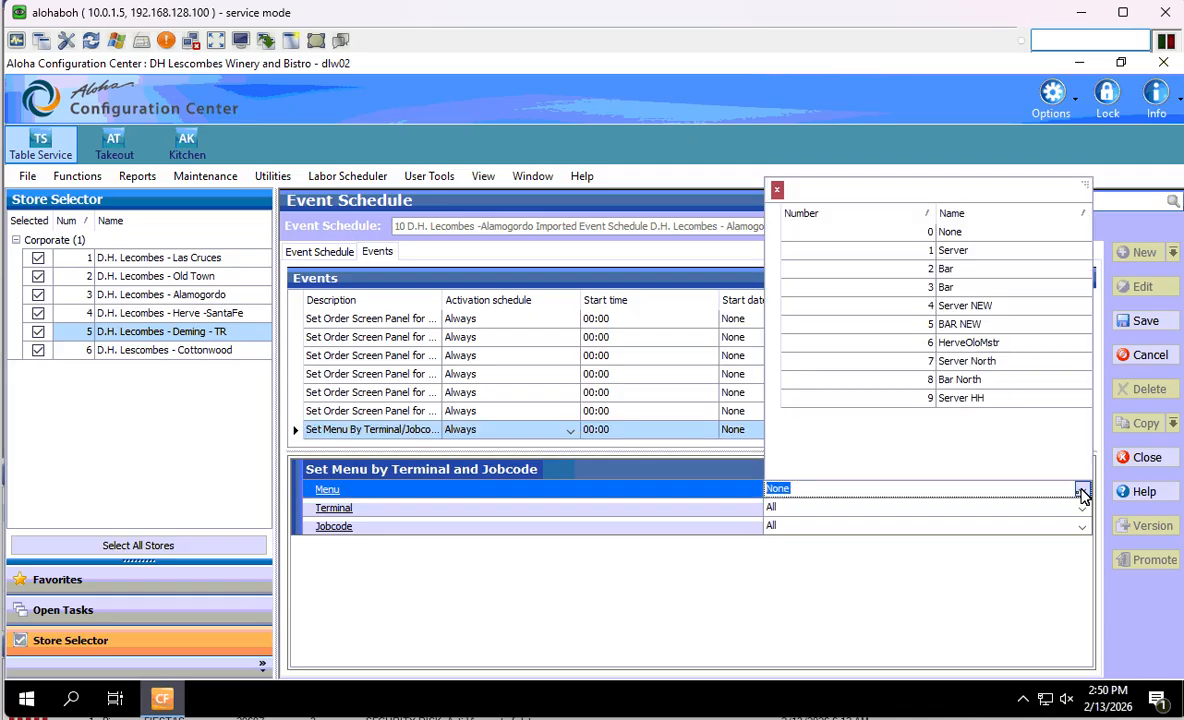
click(991, 401)
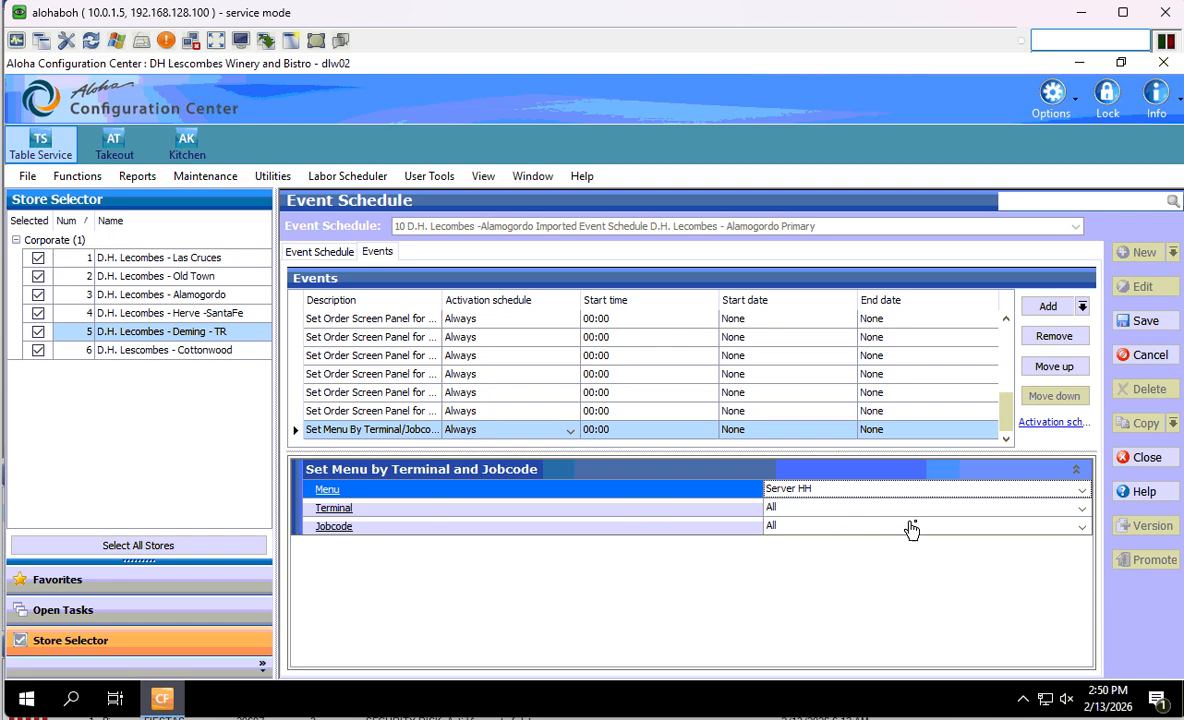
click(1081, 527)
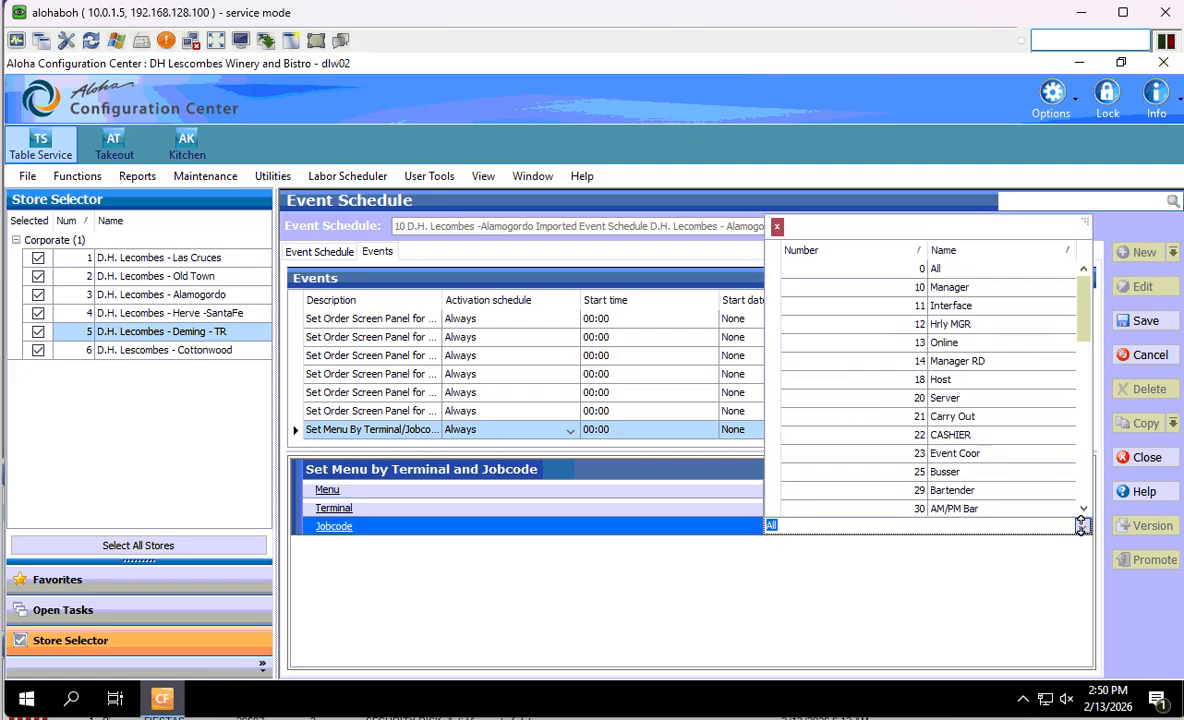
click(1083, 527)
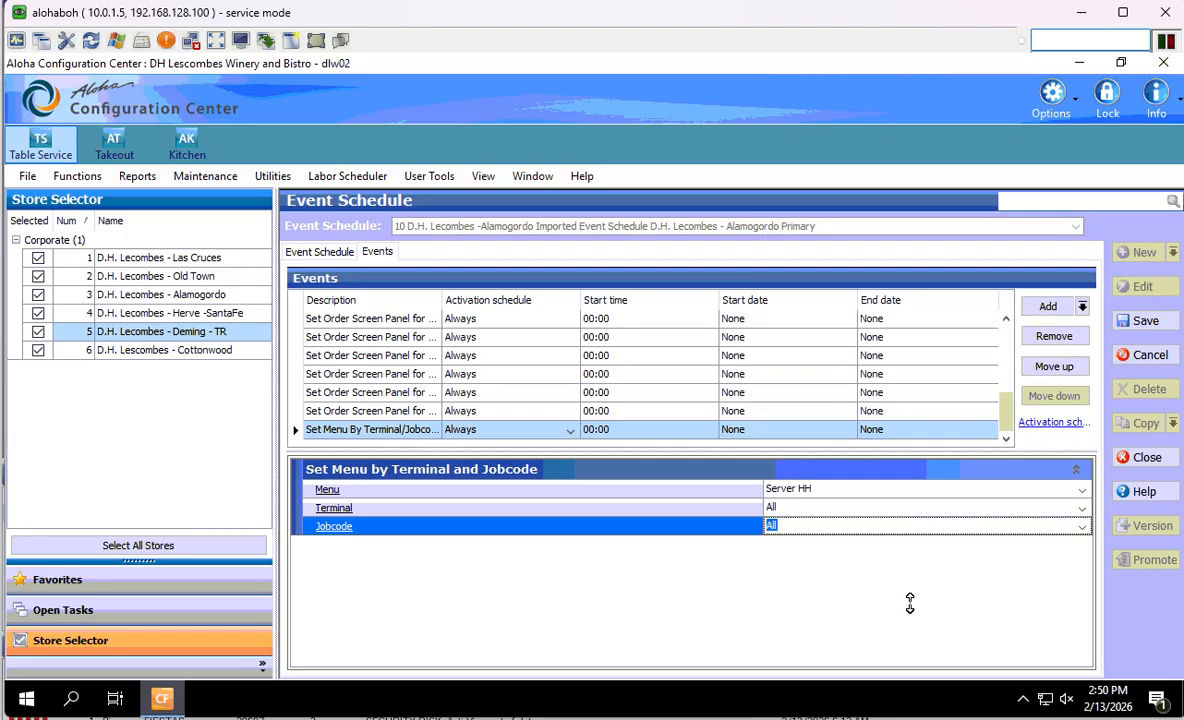
click(912, 603)
click(1084, 527)
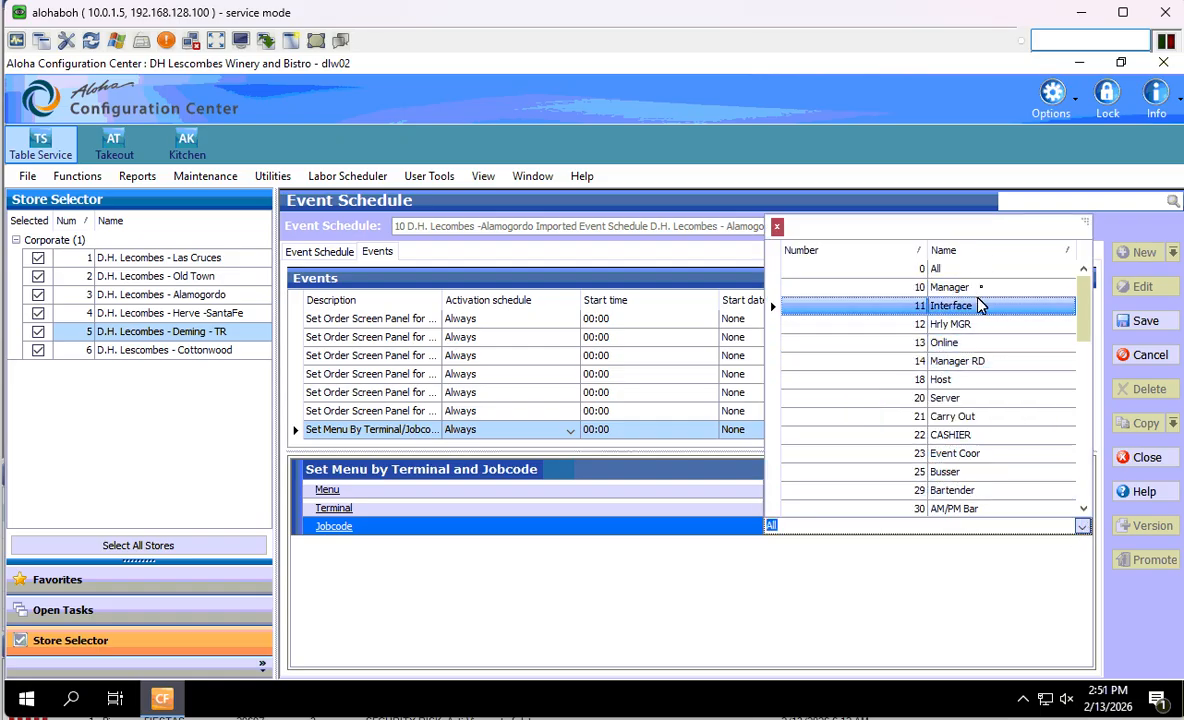
scroll(967, 470, down, 1)
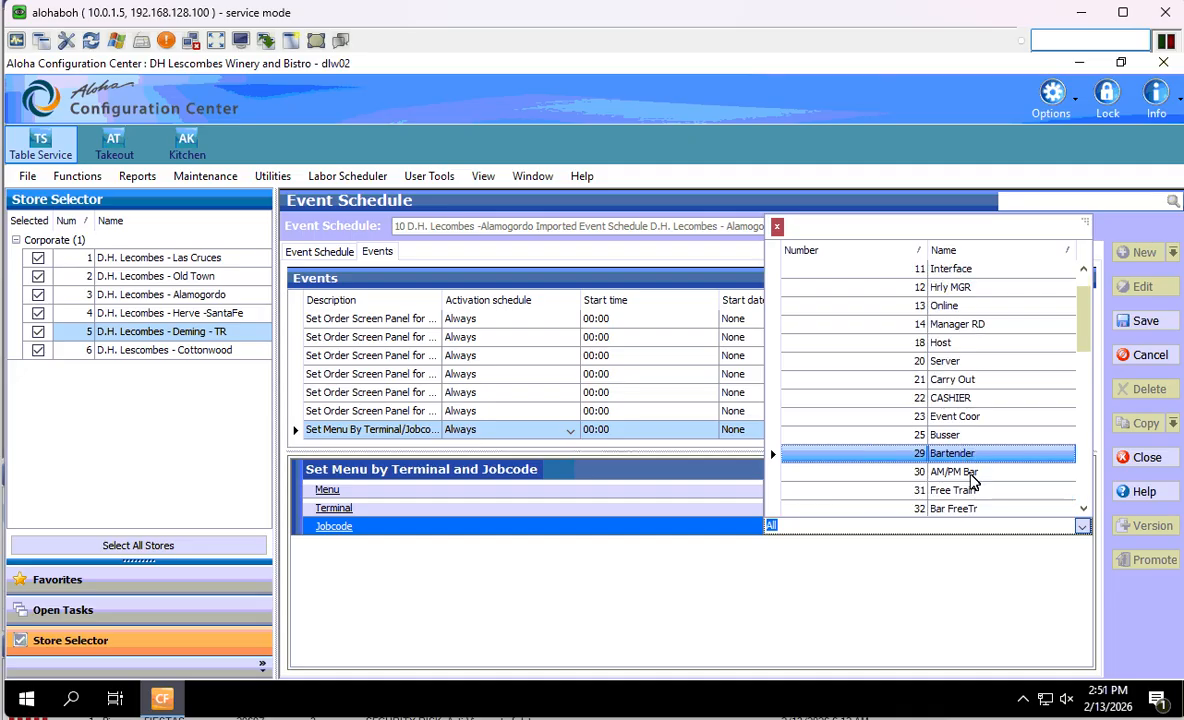
scroll(966, 295, up, 1)
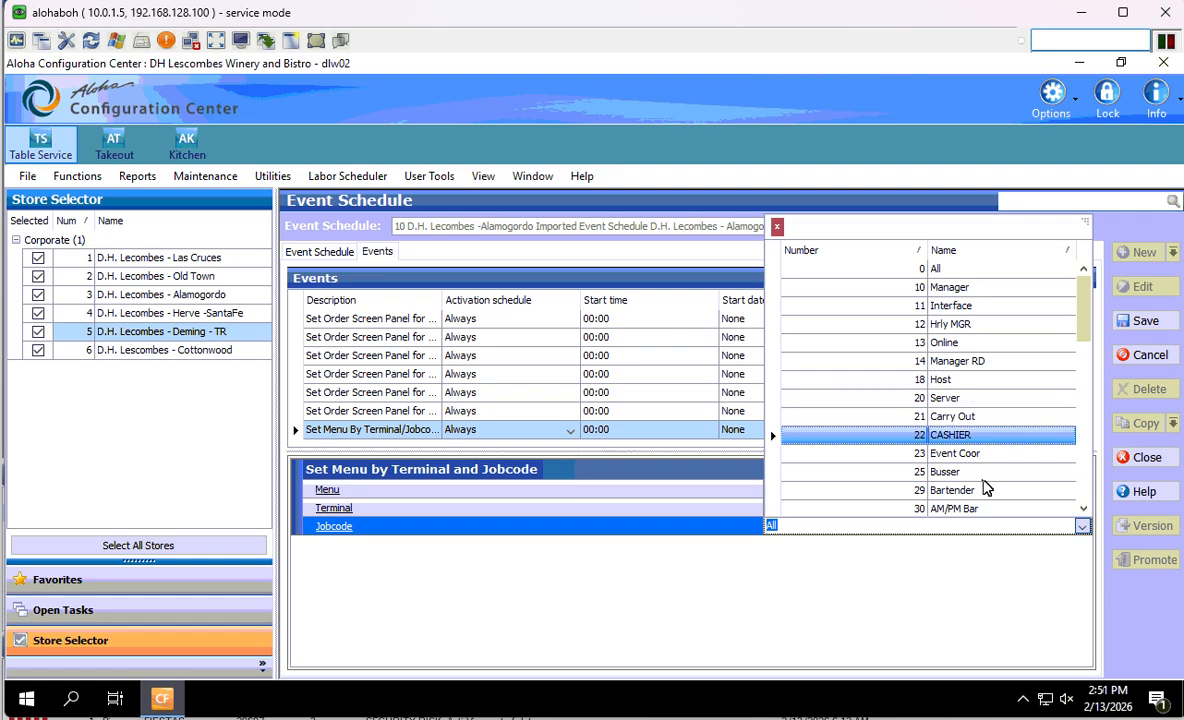
scroll(980, 500, down, 1)
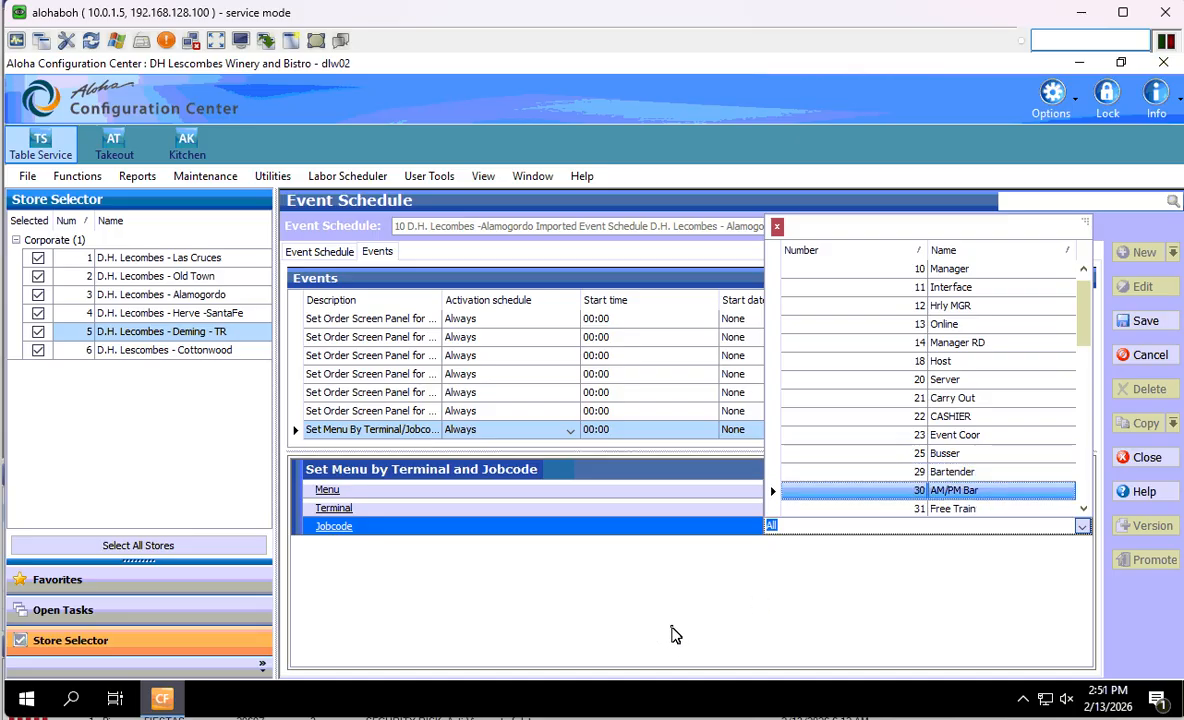
click(528, 629)
- Switch to the Menus task and load menu 3, the Corporate Bar menu
click(73, 609)
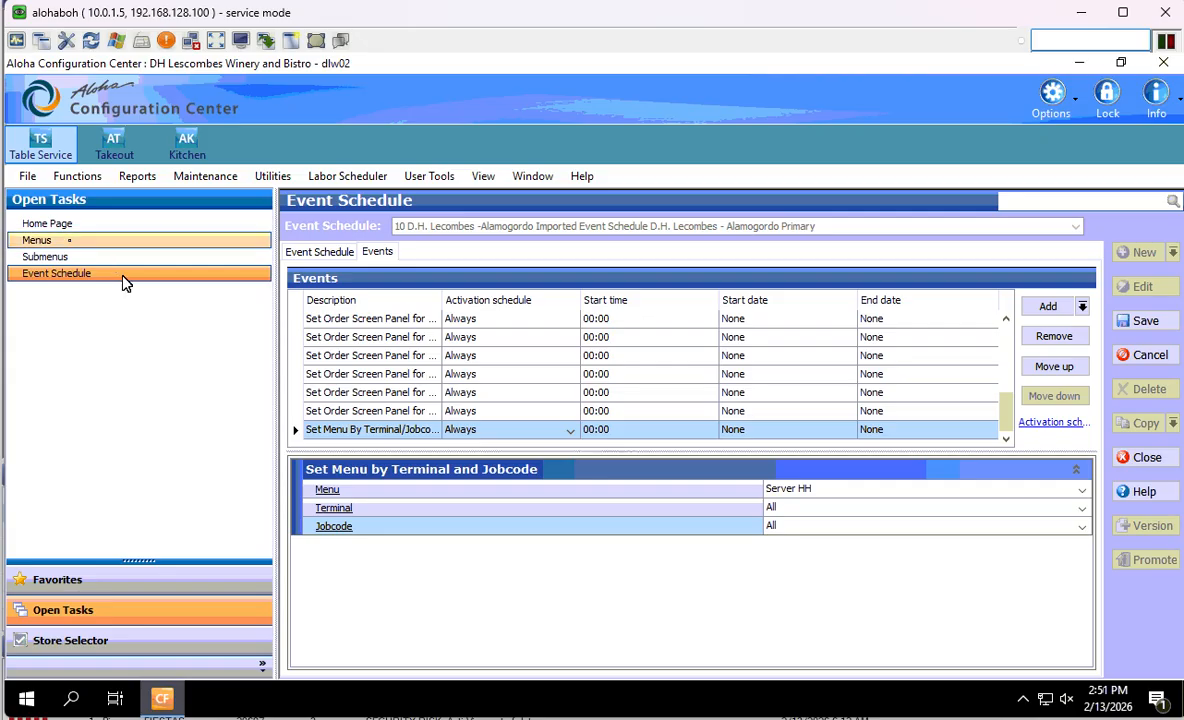
click(50, 240)
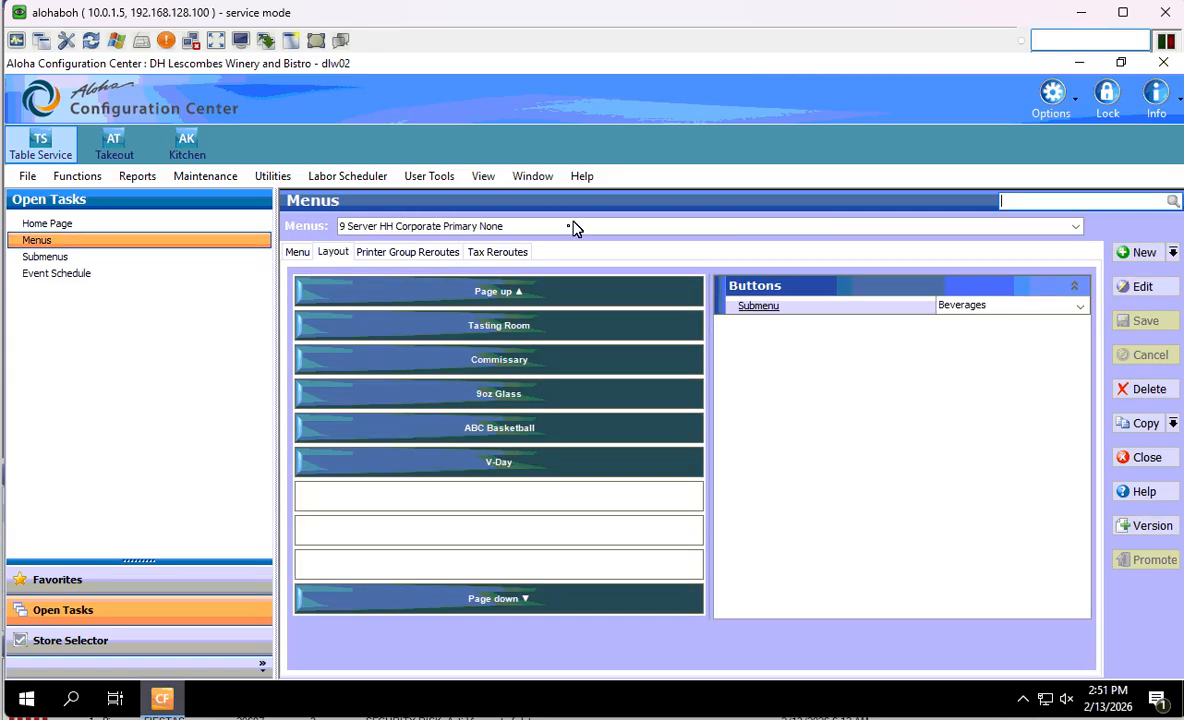
click(572, 233)
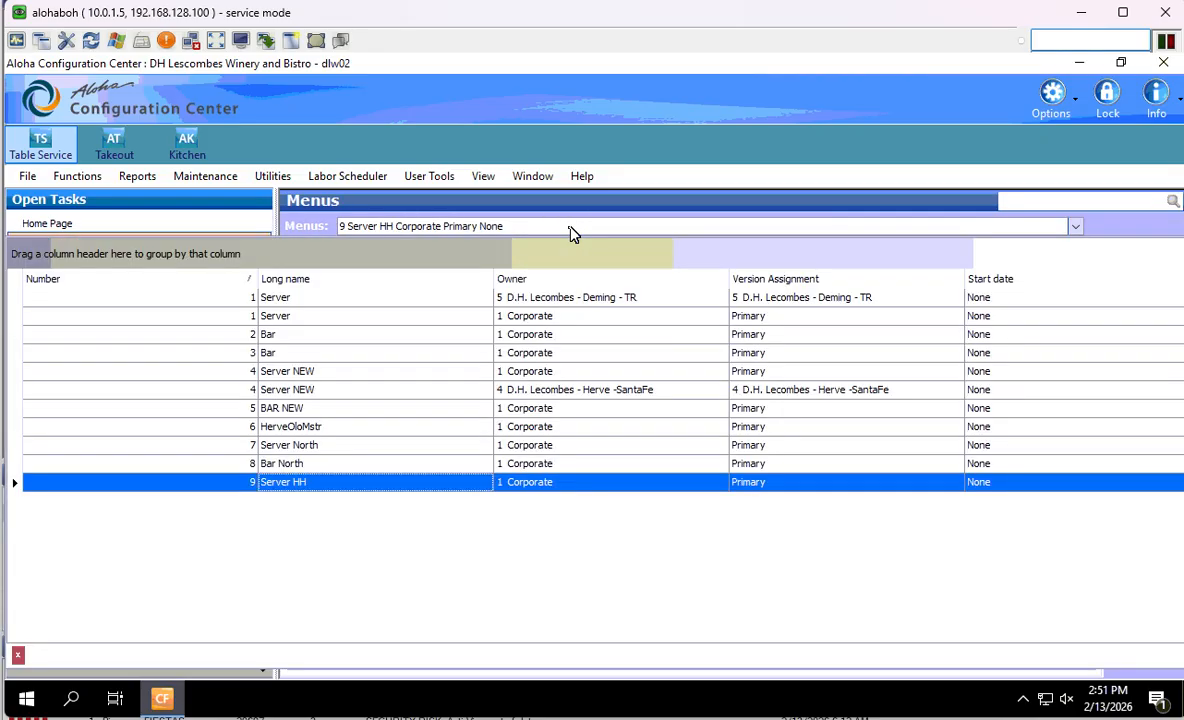
click(312, 355)
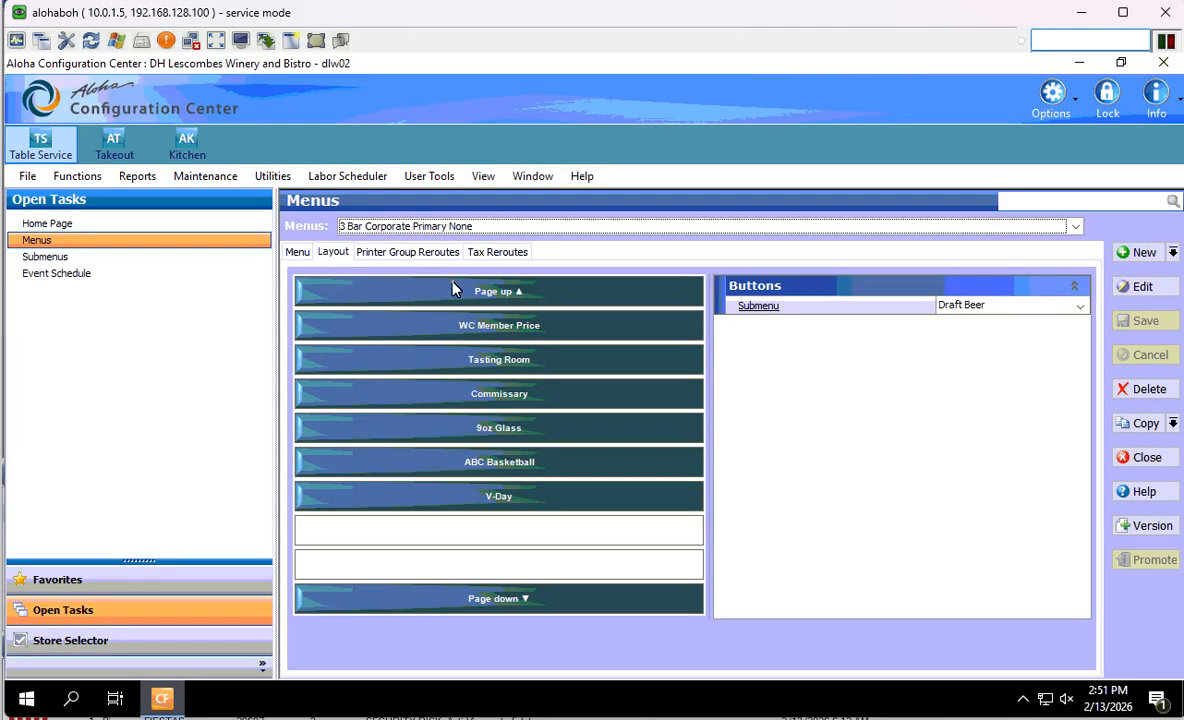
- Review the Bar menu's drink-category layout, printer group reroutes and general settings
click(503, 300)
click(523, 293)
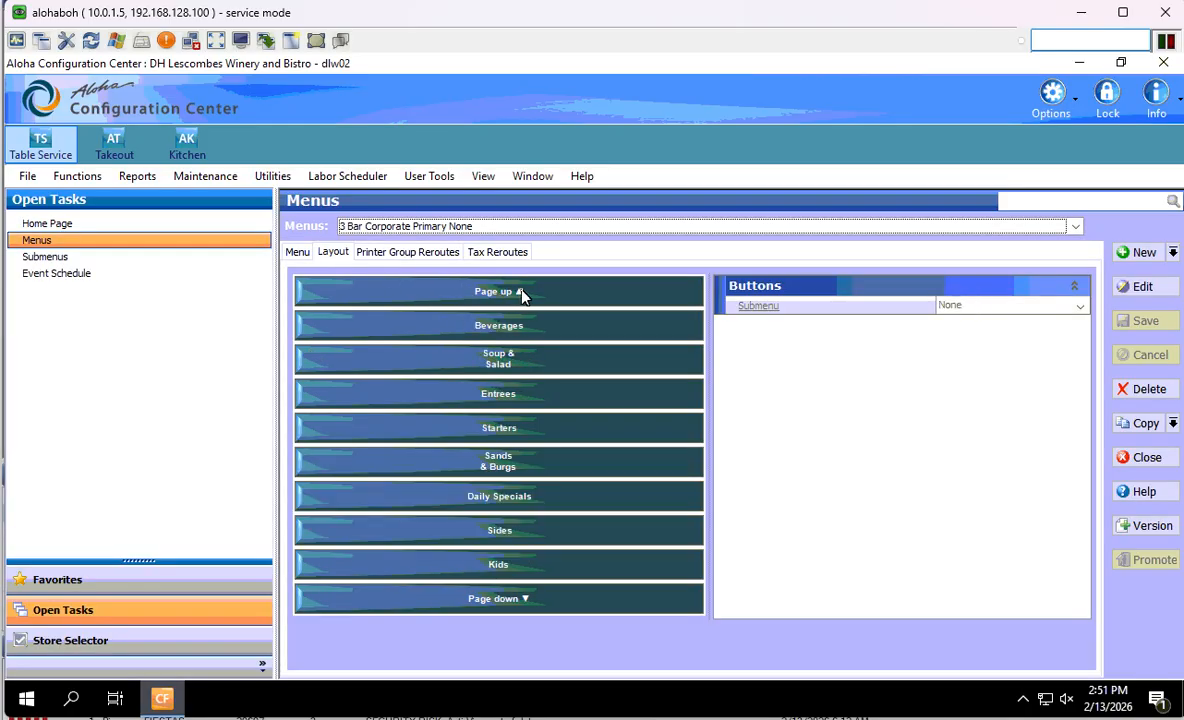
click(525, 294)
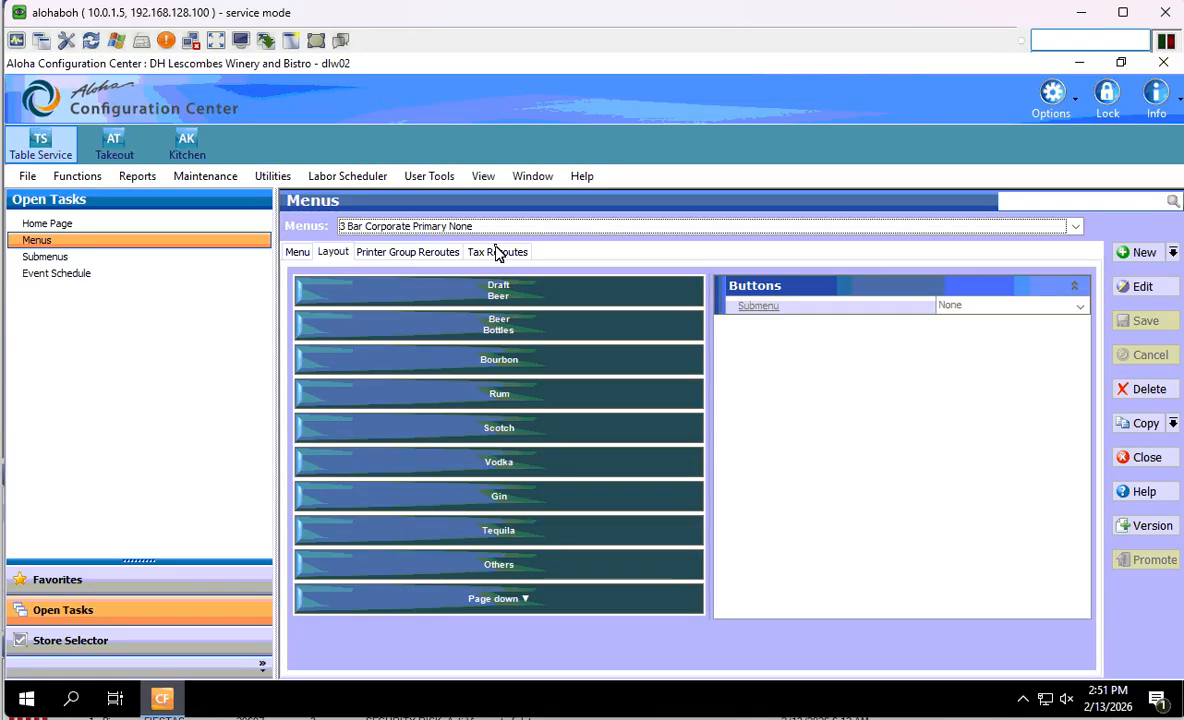
click(405, 252)
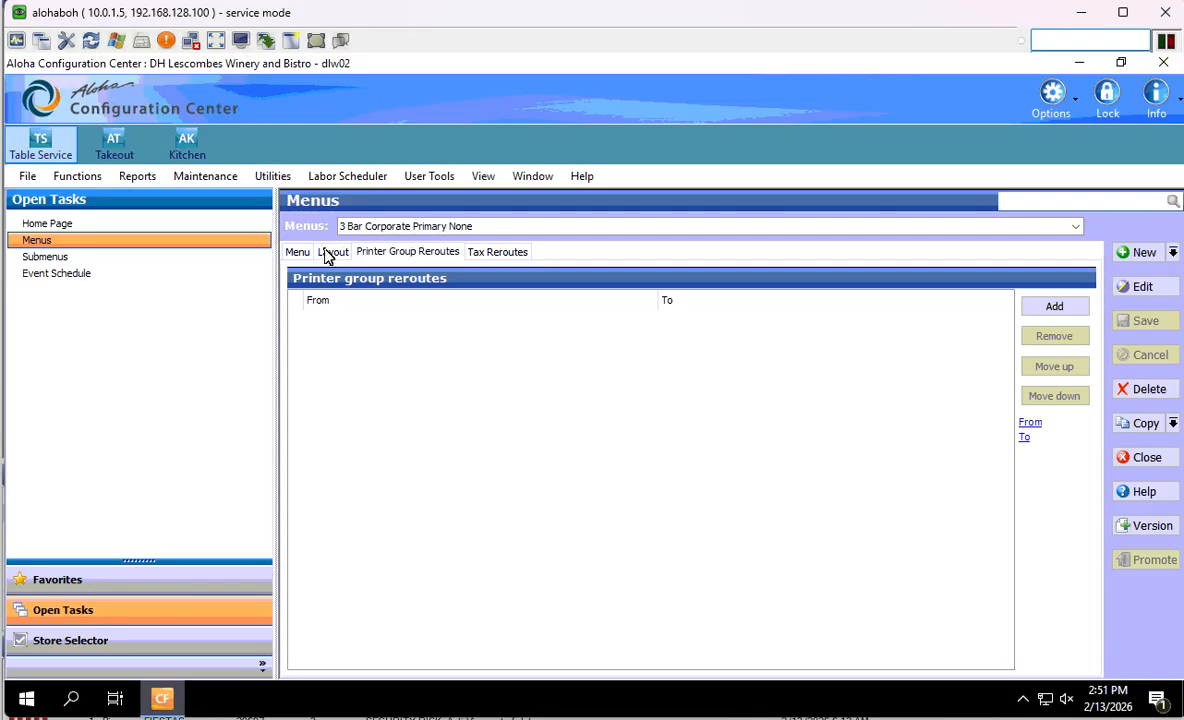
click(322, 254)
click(301, 254)
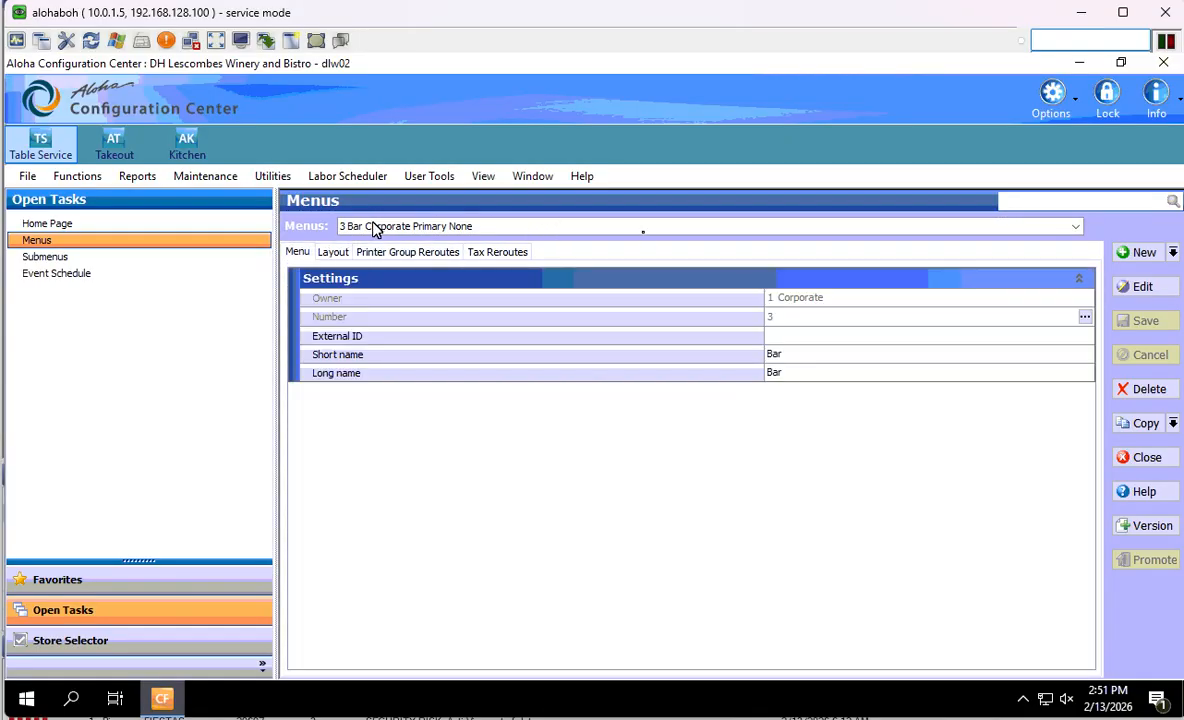
- Back in the Event Schedule, set the Terminal and Jobcode event's jobcode to 20 Server
click(141, 275)
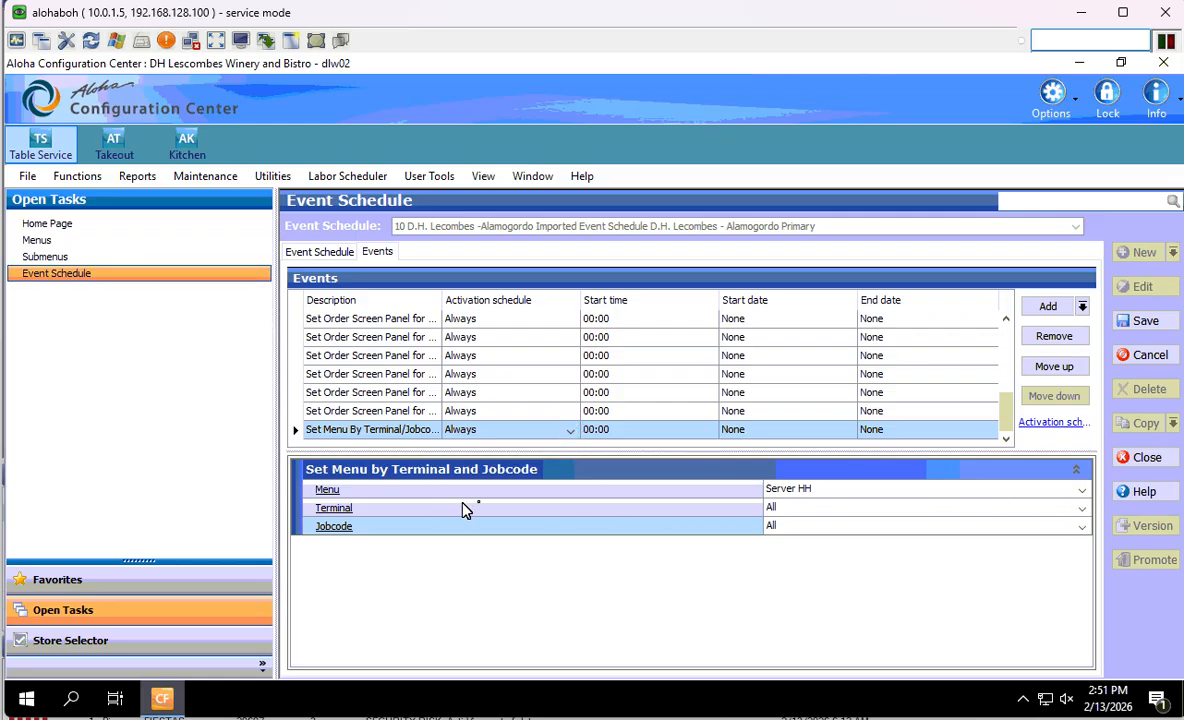
click(1078, 530)
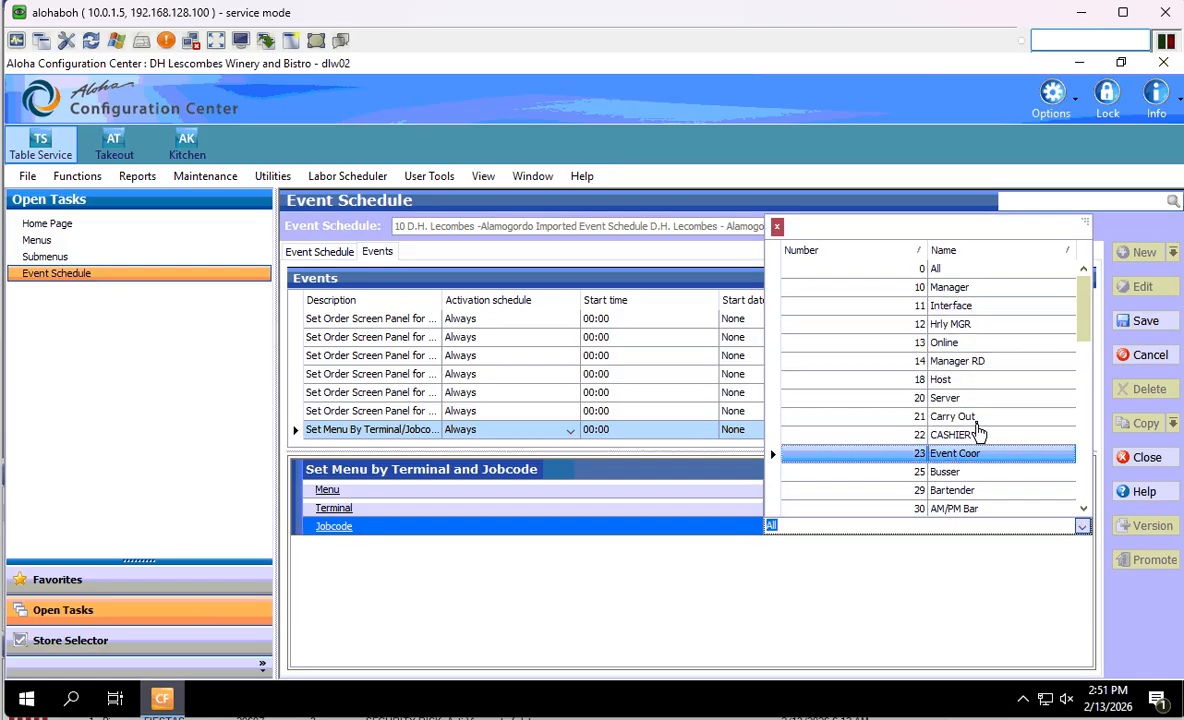
click(975, 398)
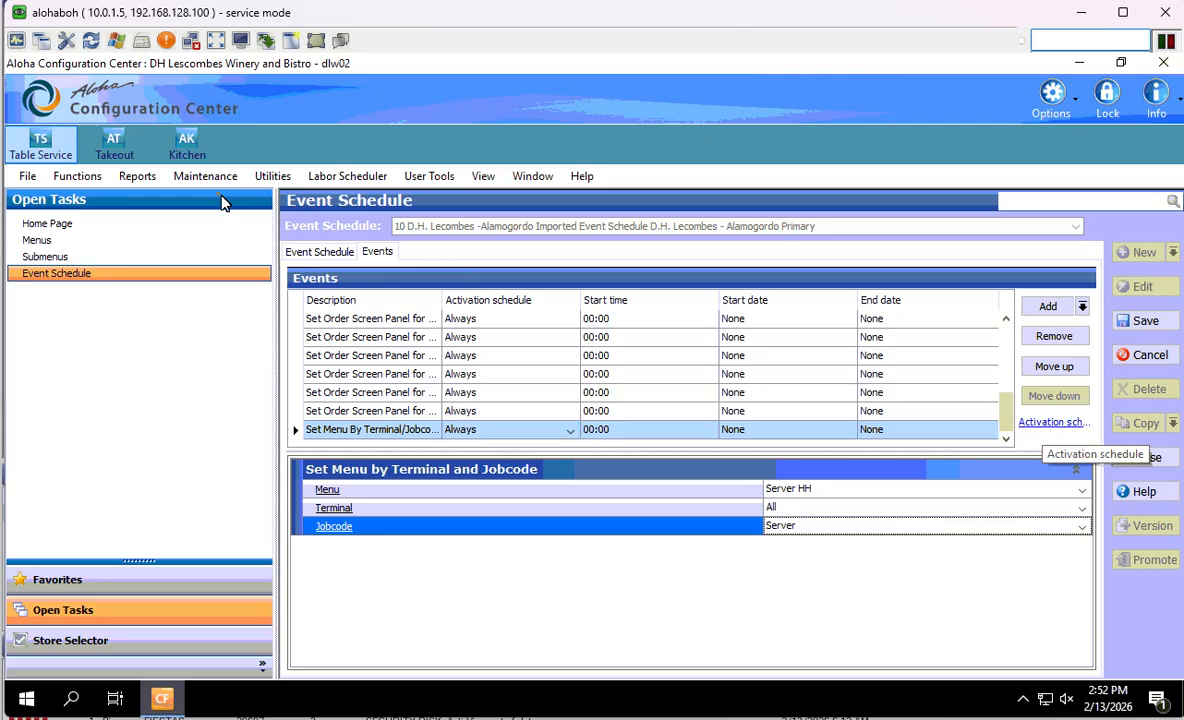
click(197, 179)
mouse_move(295, 341)
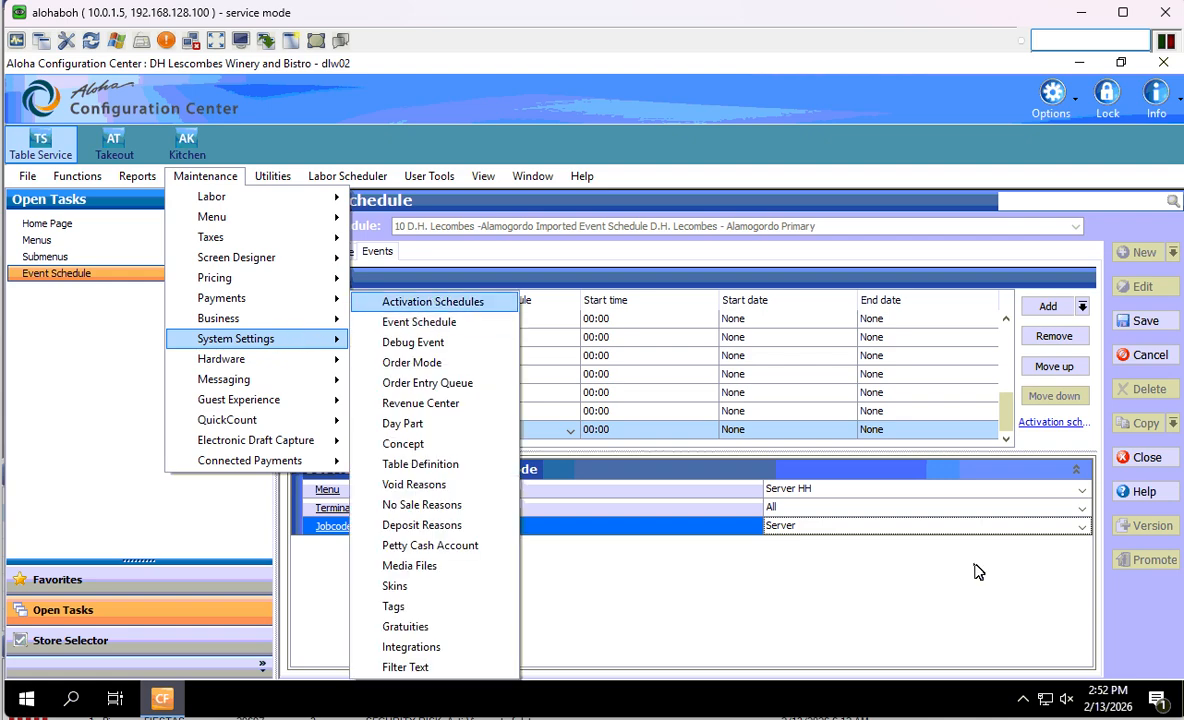
- Open Activation schedules and look over the existing schedules
click(1055, 428)
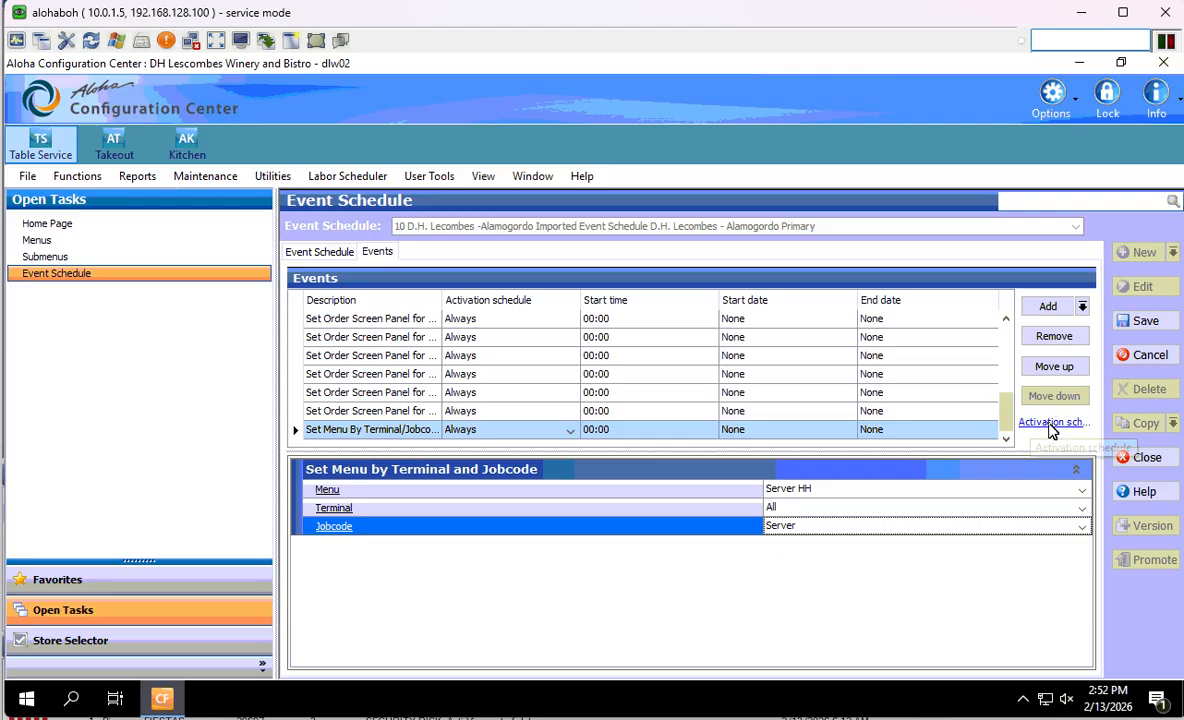
click(1050, 424)
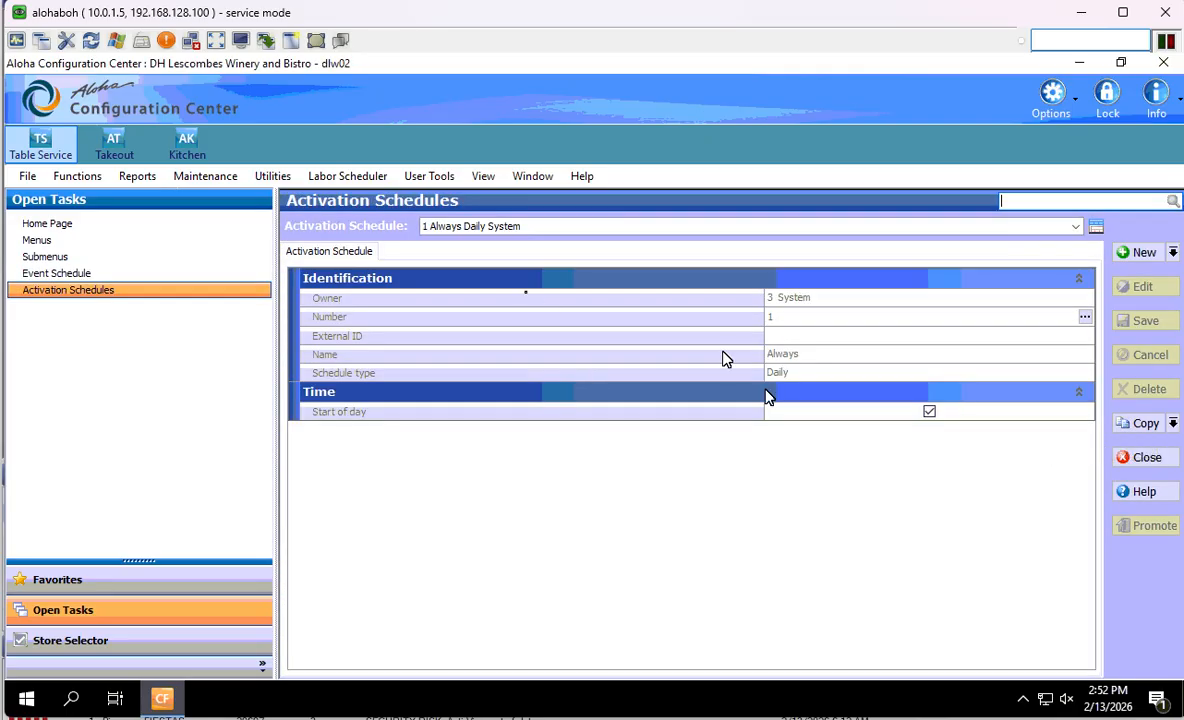
click(632, 230)
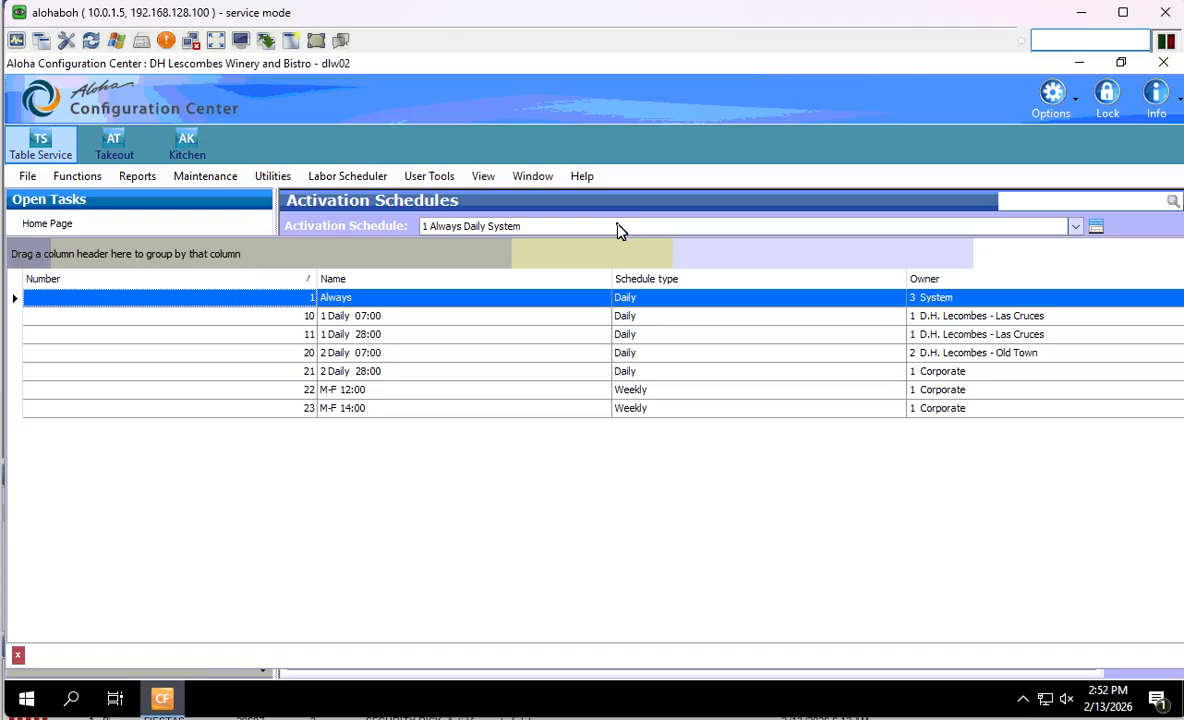
click(620, 228)
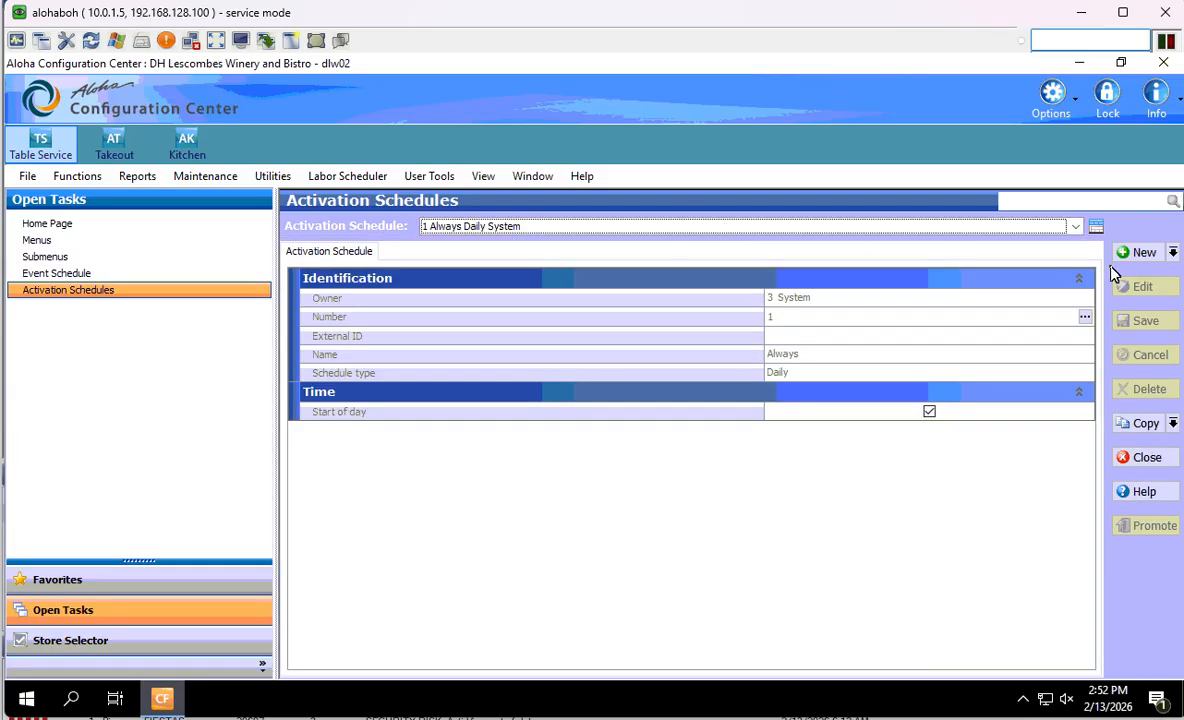
- Create a new Weekly activation schedule, number 2, owned by Corporate
click(1173, 253)
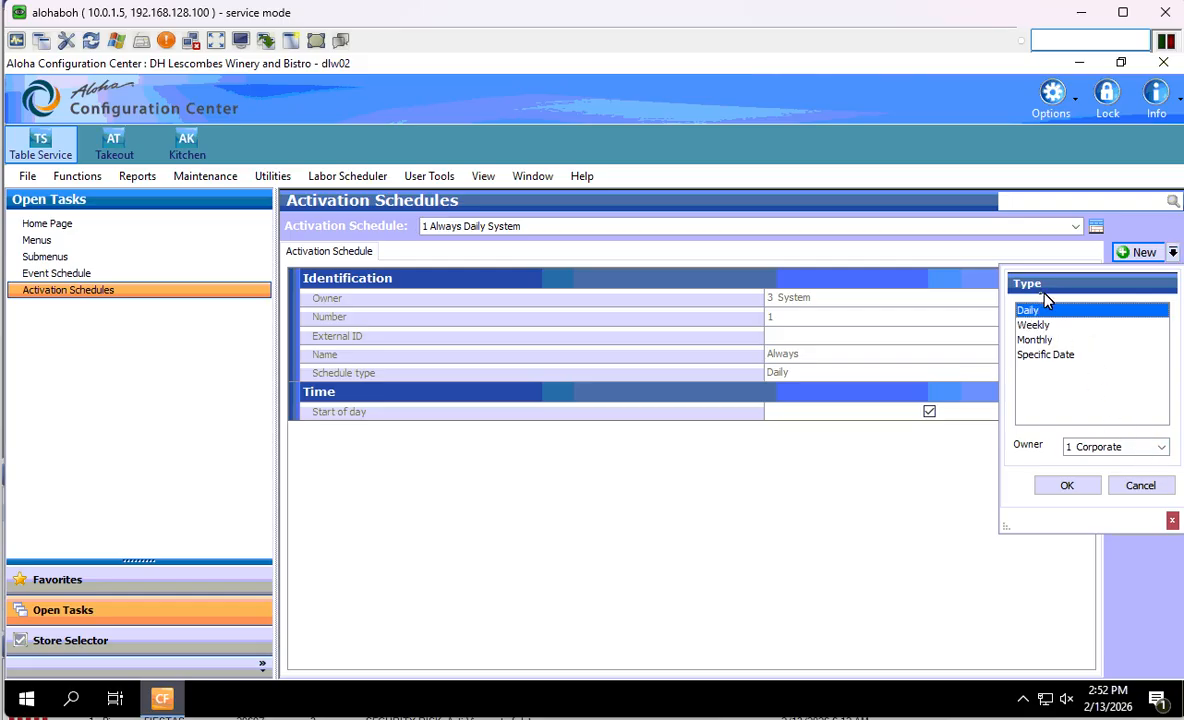
click(1143, 484)
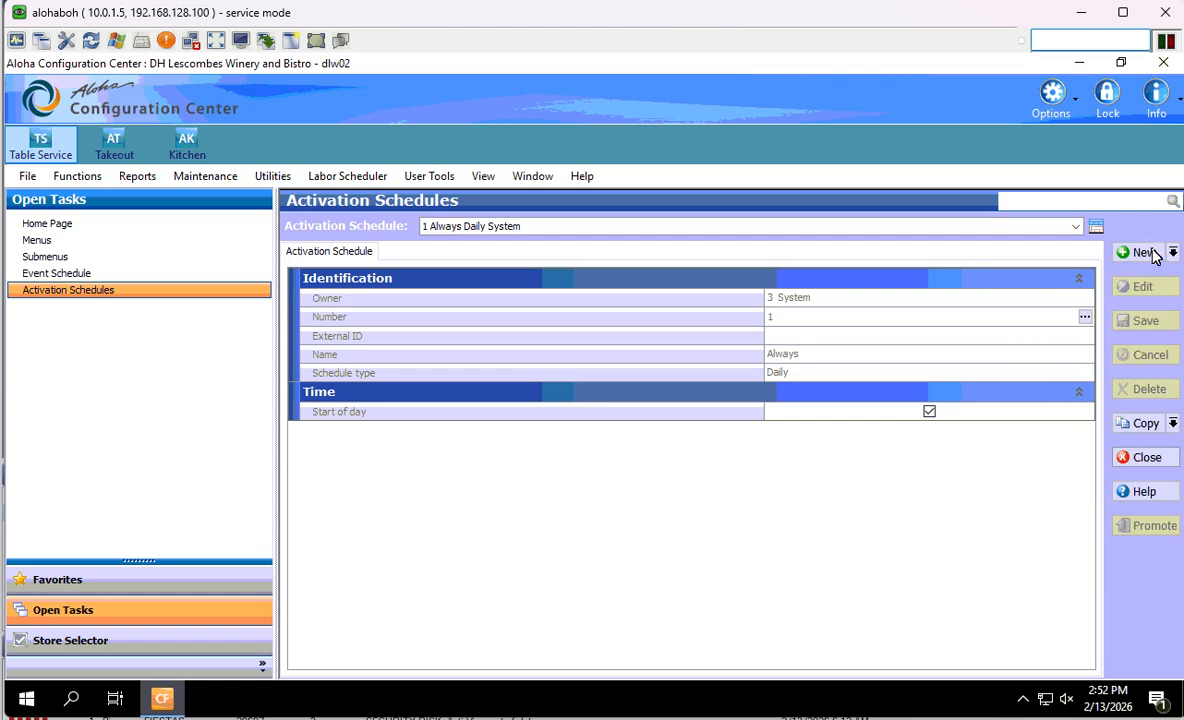
click(1174, 254)
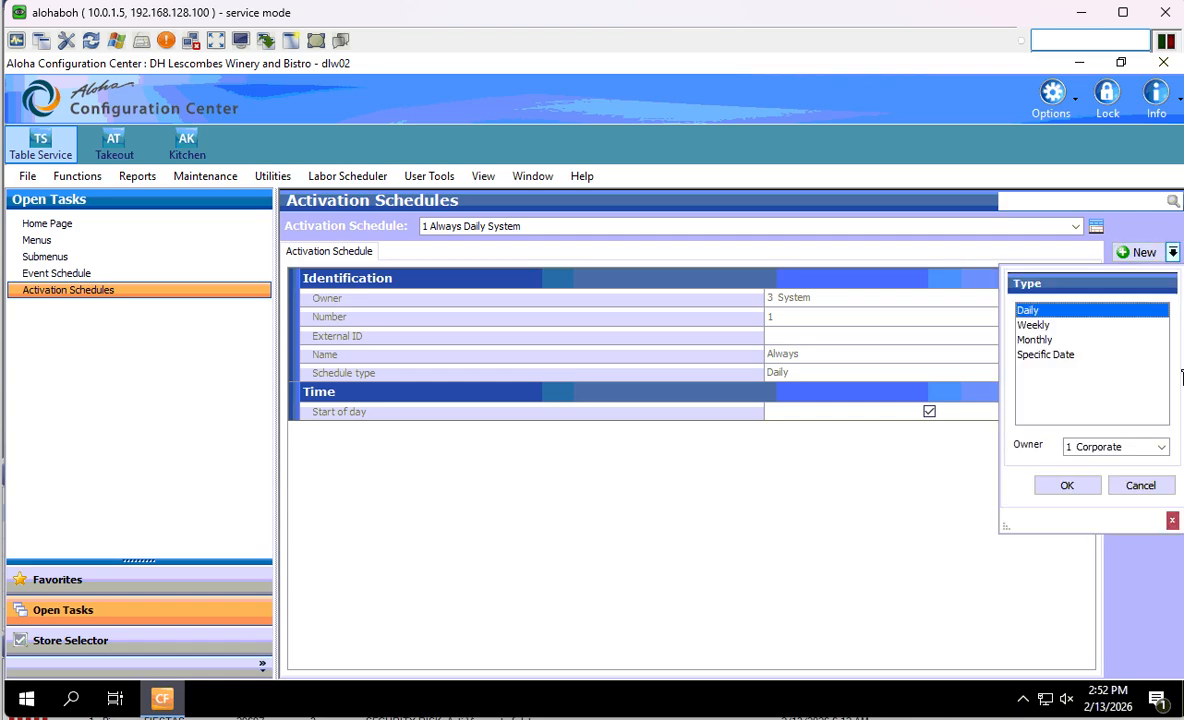
click(1036, 325)
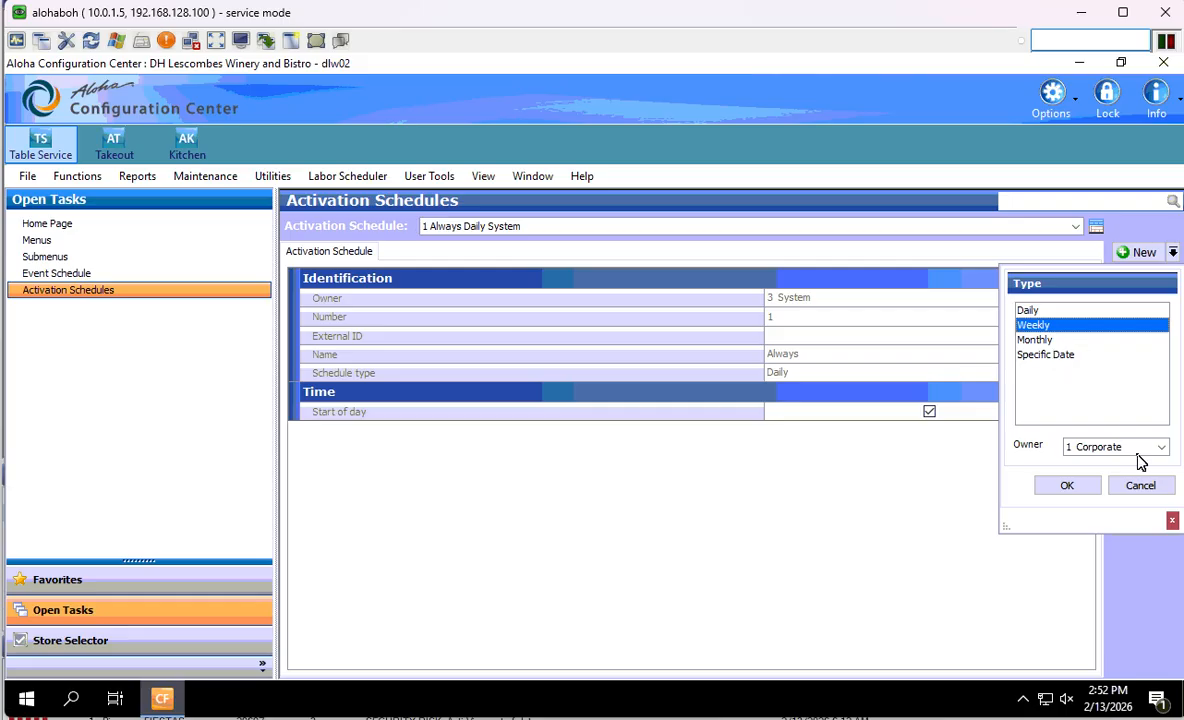
click(1072, 486)
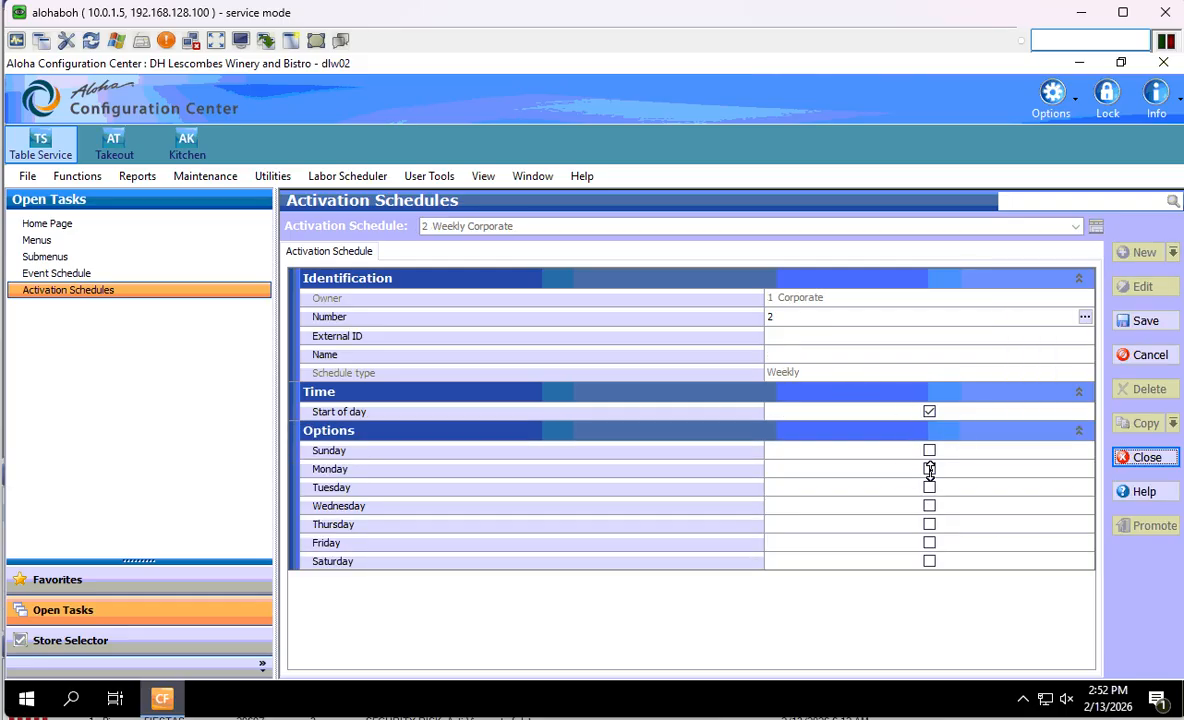
- Make the schedule active Monday through Friday
click(929, 469)
click(930, 489)
click(930, 505)
click(930, 523)
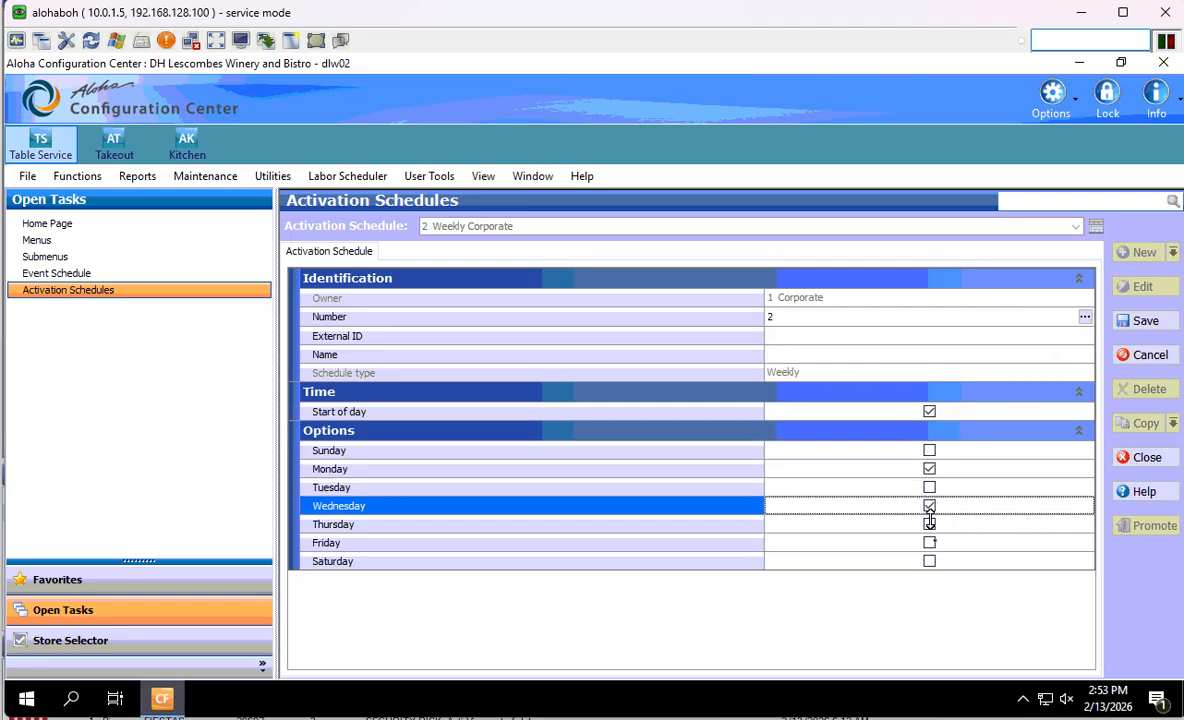
click(932, 540)
click(929, 487)
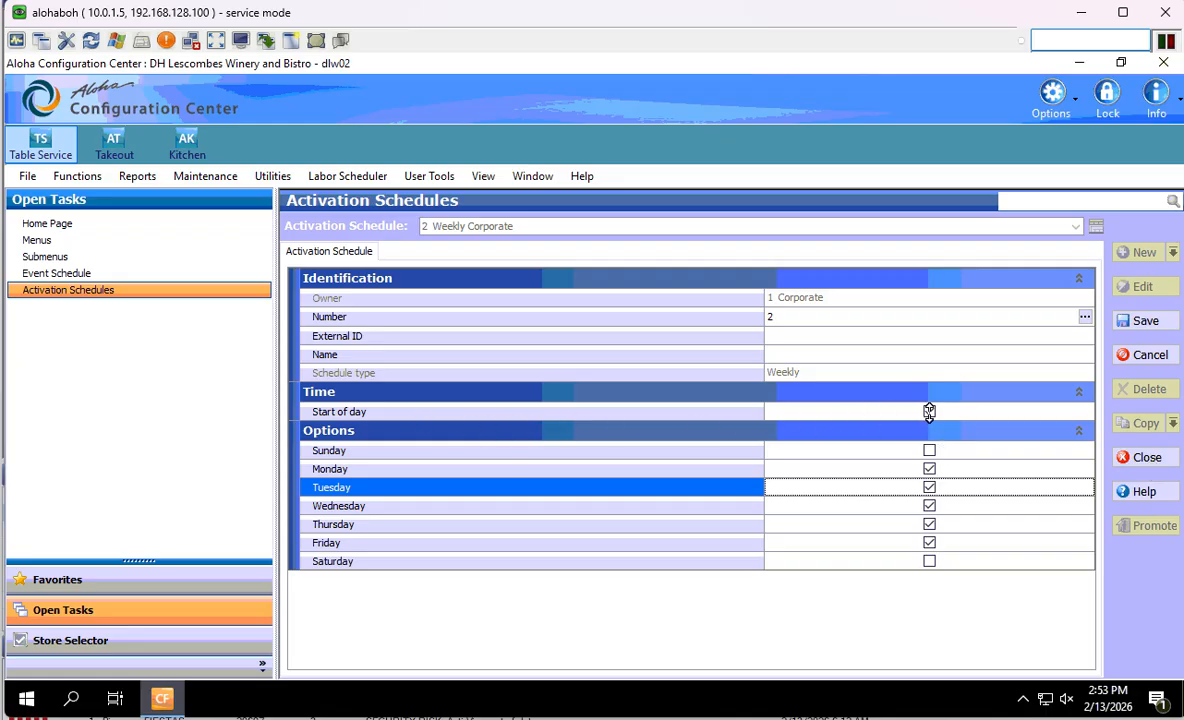
- Replace Start of day with a 15:00 specific start, name it 'M-F 15:00', and save
click(930, 411)
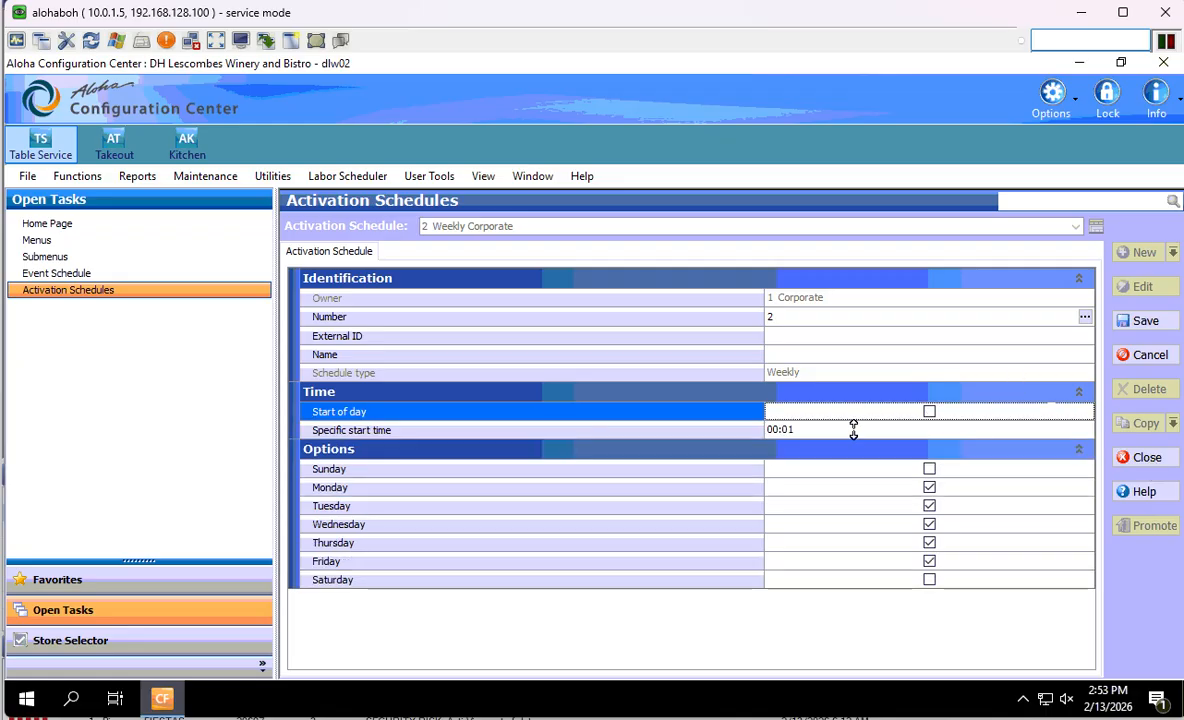
click(661, 429)
key(Delete)
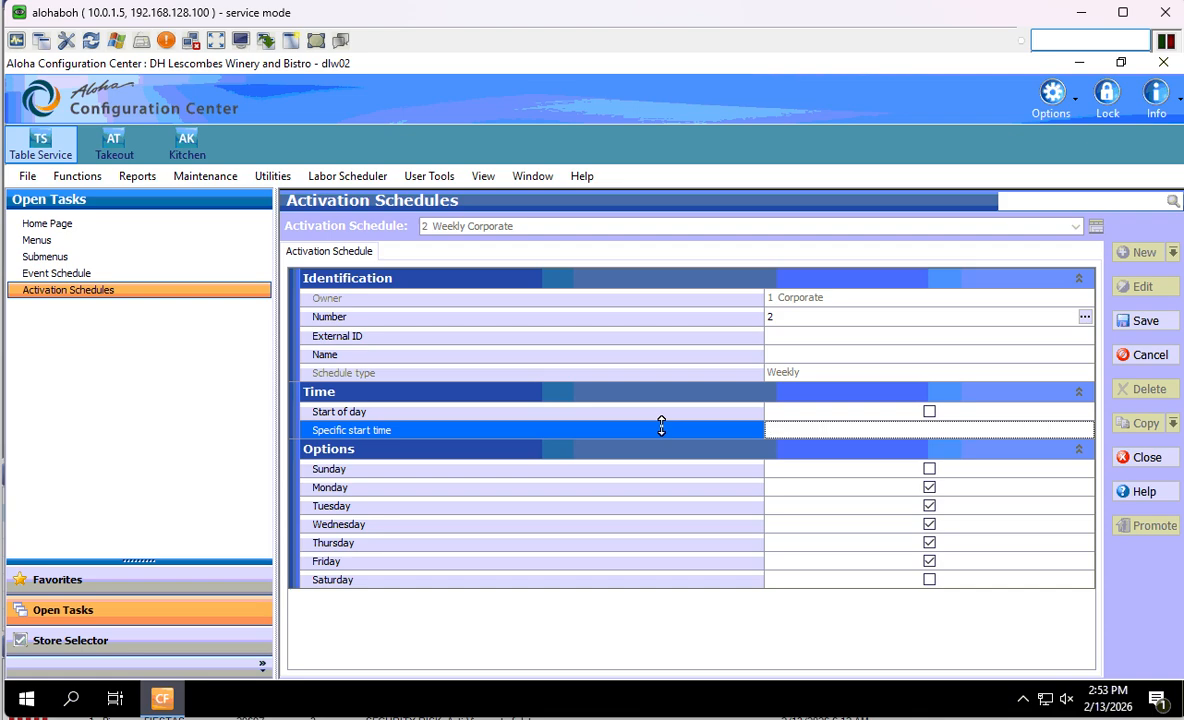
text(00)
click(801, 354)
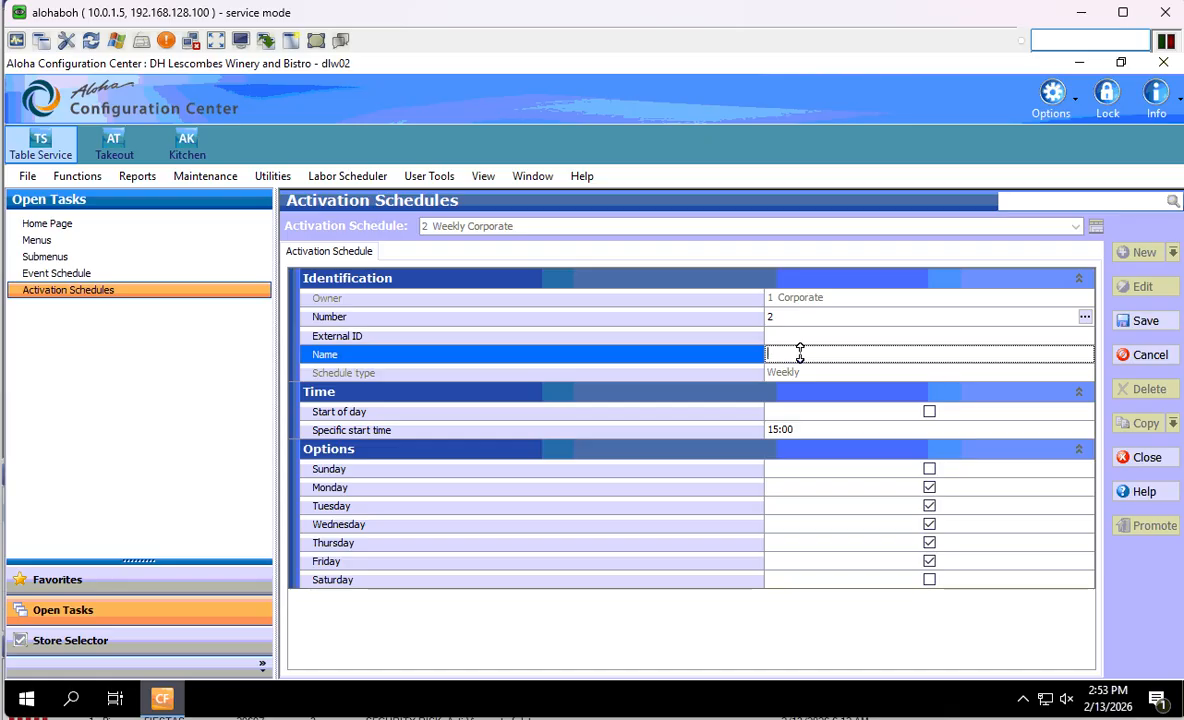
text(M-F 15:00)
click(1136, 317)
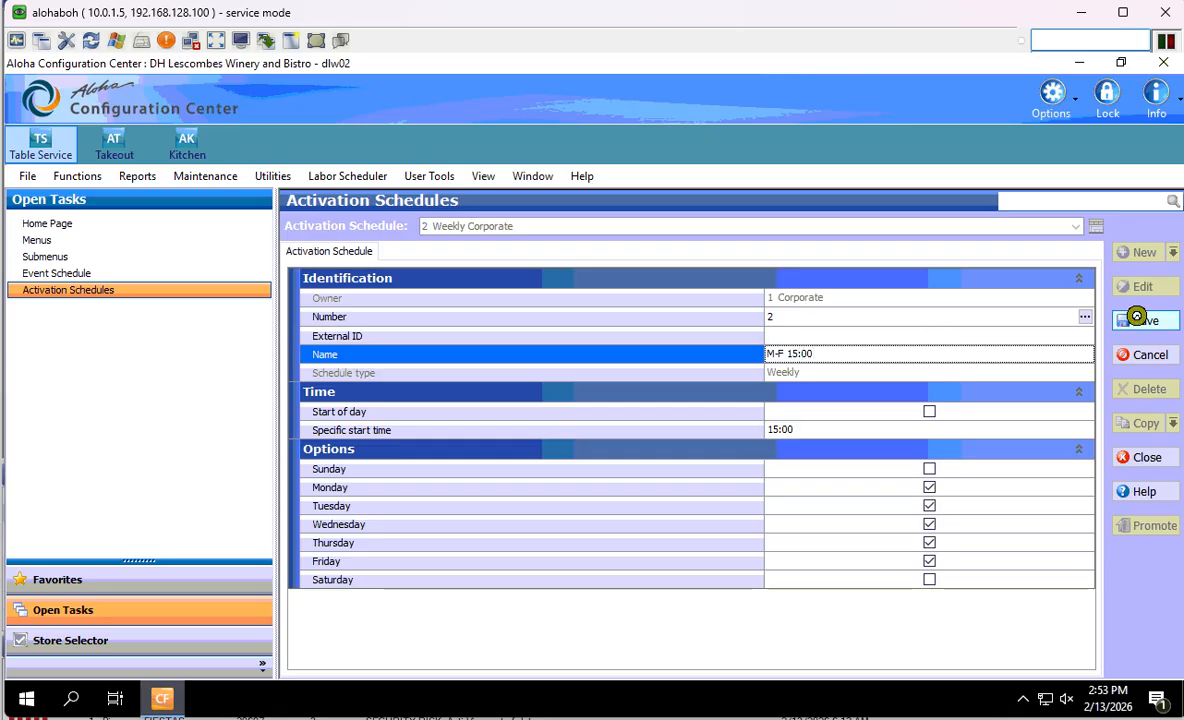
click(1173, 423)
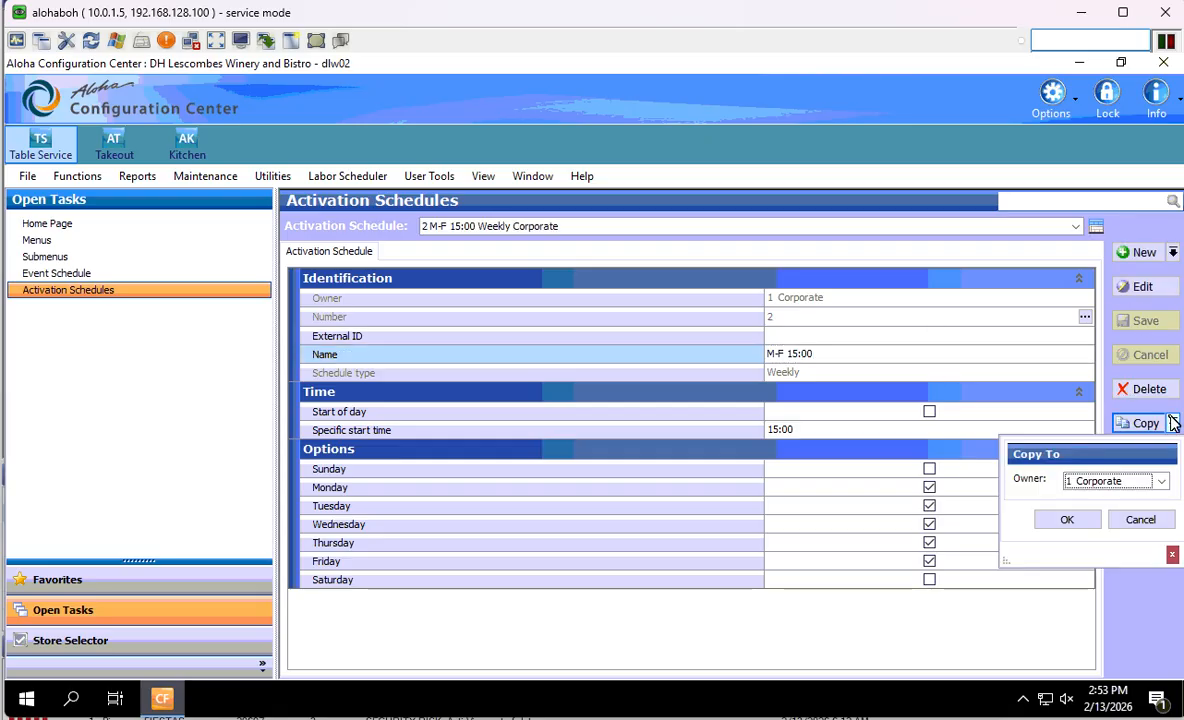
- Copy the schedule to Corporate as number 3, rename it 'M-F 18:00', start 18:00, and save
click(1068, 520)
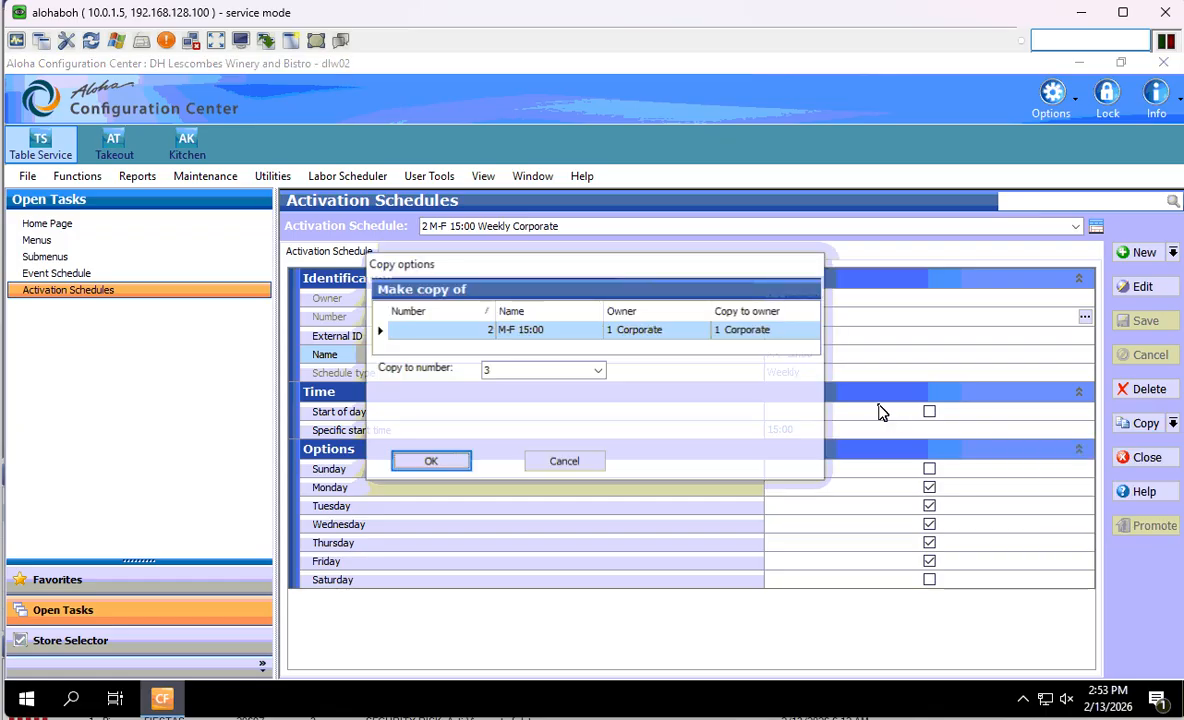
click(433, 464)
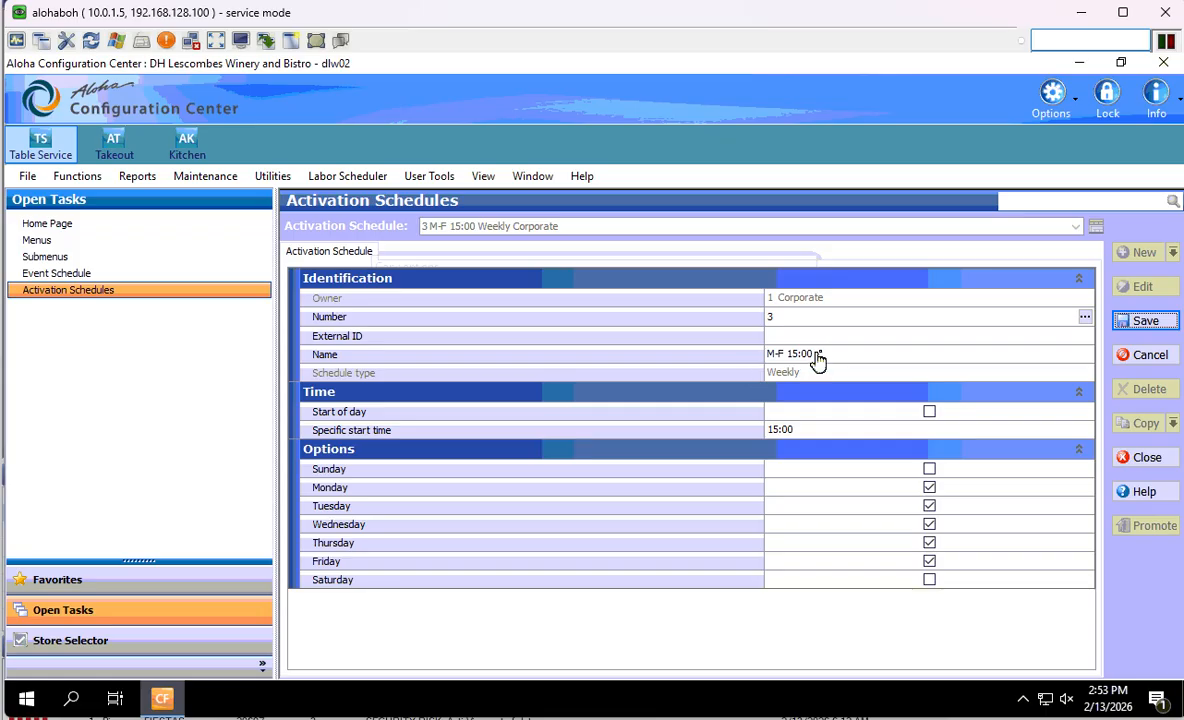
click(719, 362)
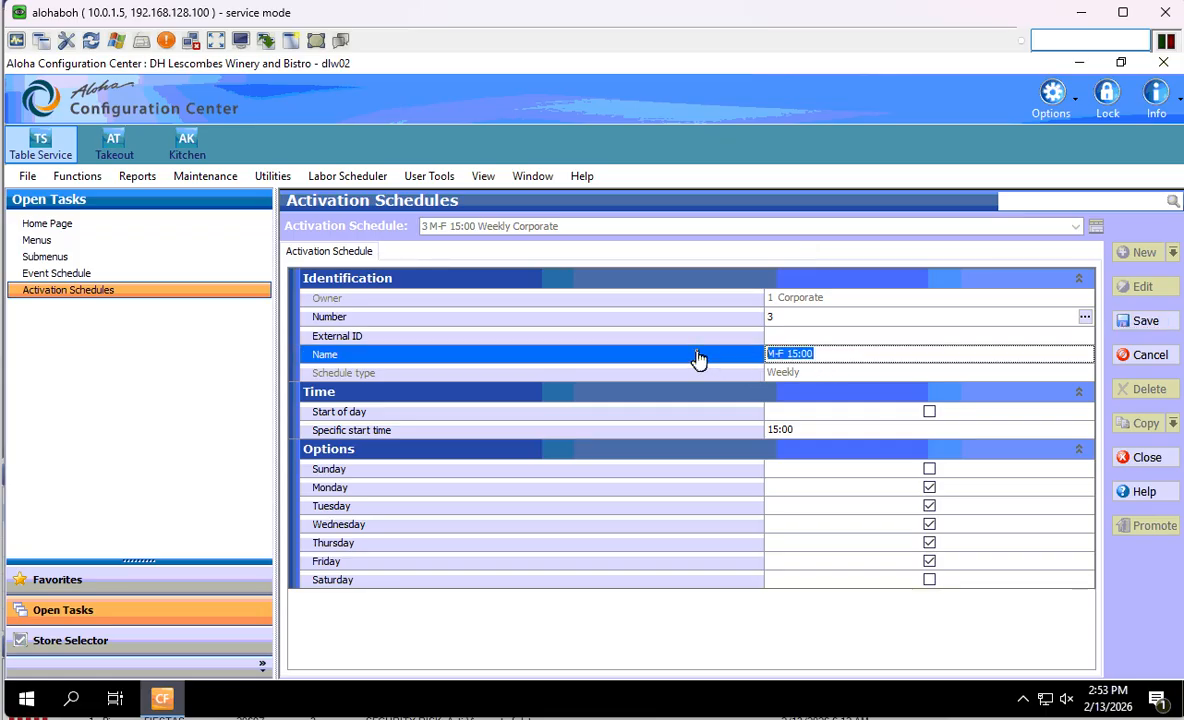
text(M-F 18:00)
click(785, 436)
key(BackSpace)
text(8)
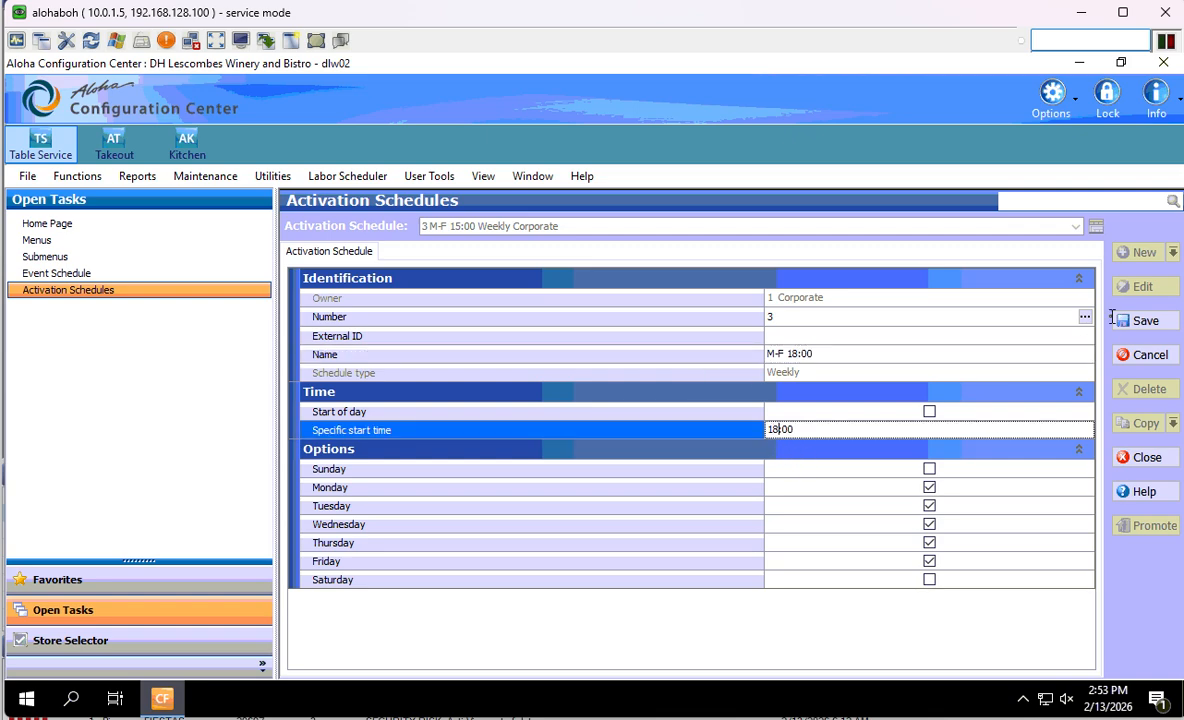
click(1140, 320)
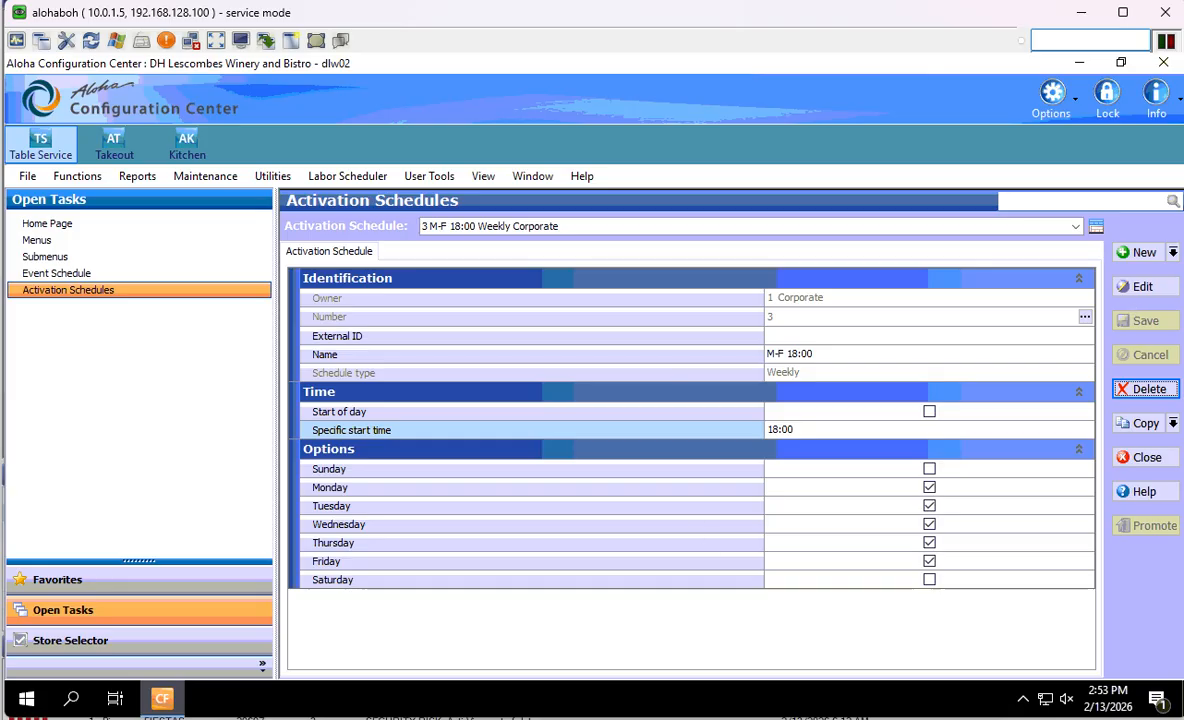
- In Event Schedule, set the Server HH set-menu event's activation schedule to M-F 15:00
click(57, 272)
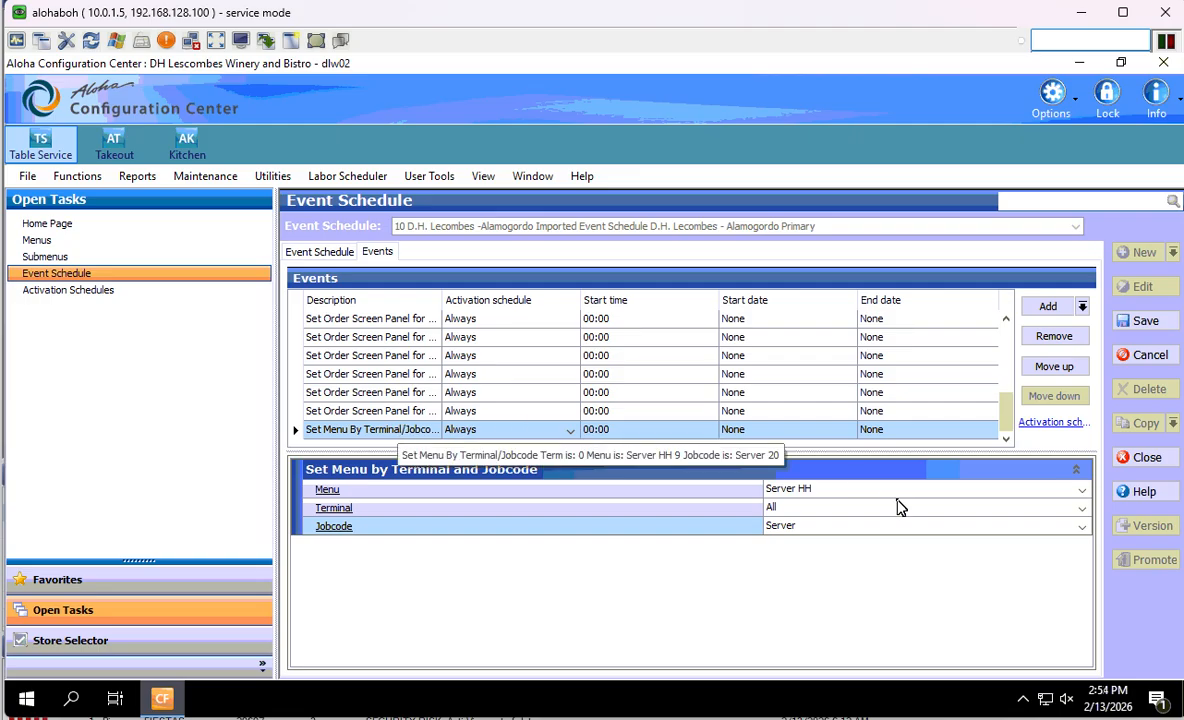
click(571, 430)
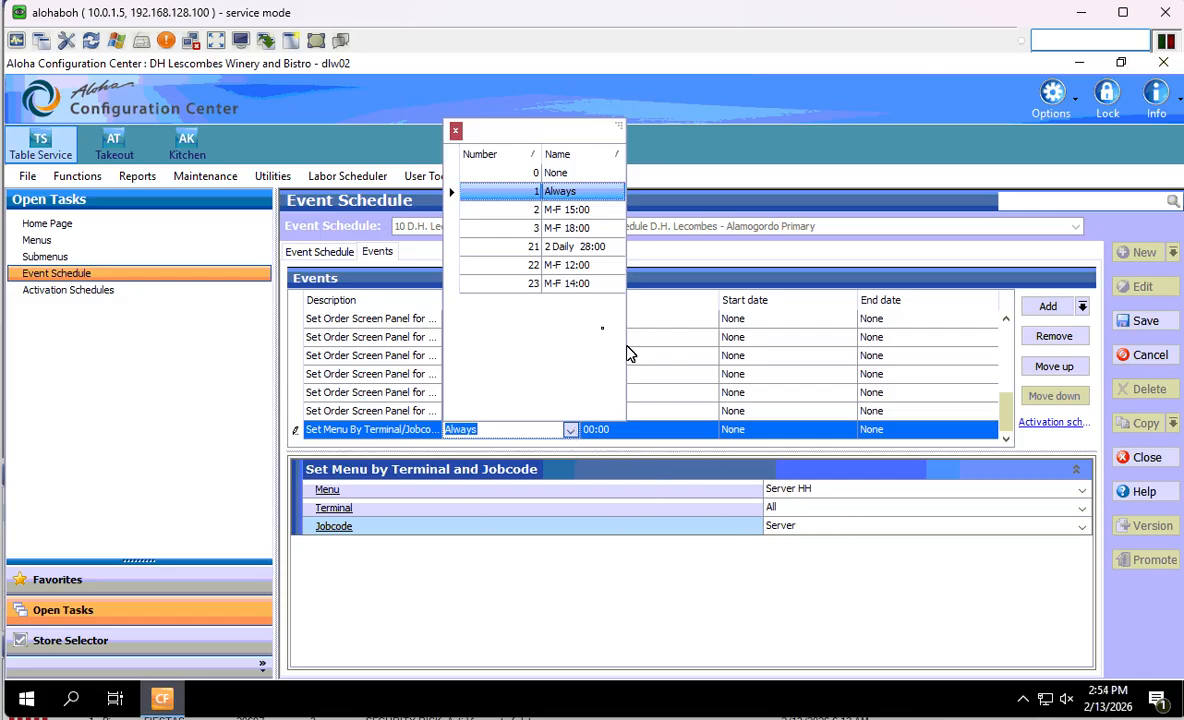
click(588, 214)
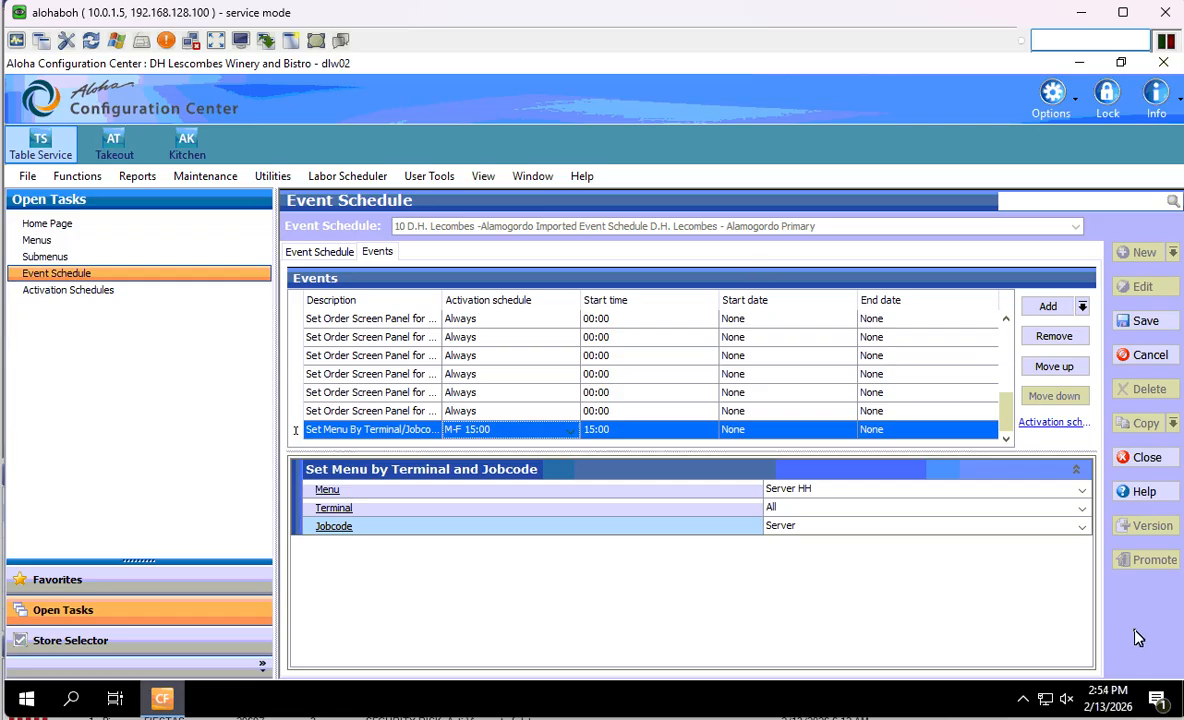
- Add a new Set Menu by Terminal and Jobcode event to the schedule
click(1080, 308)
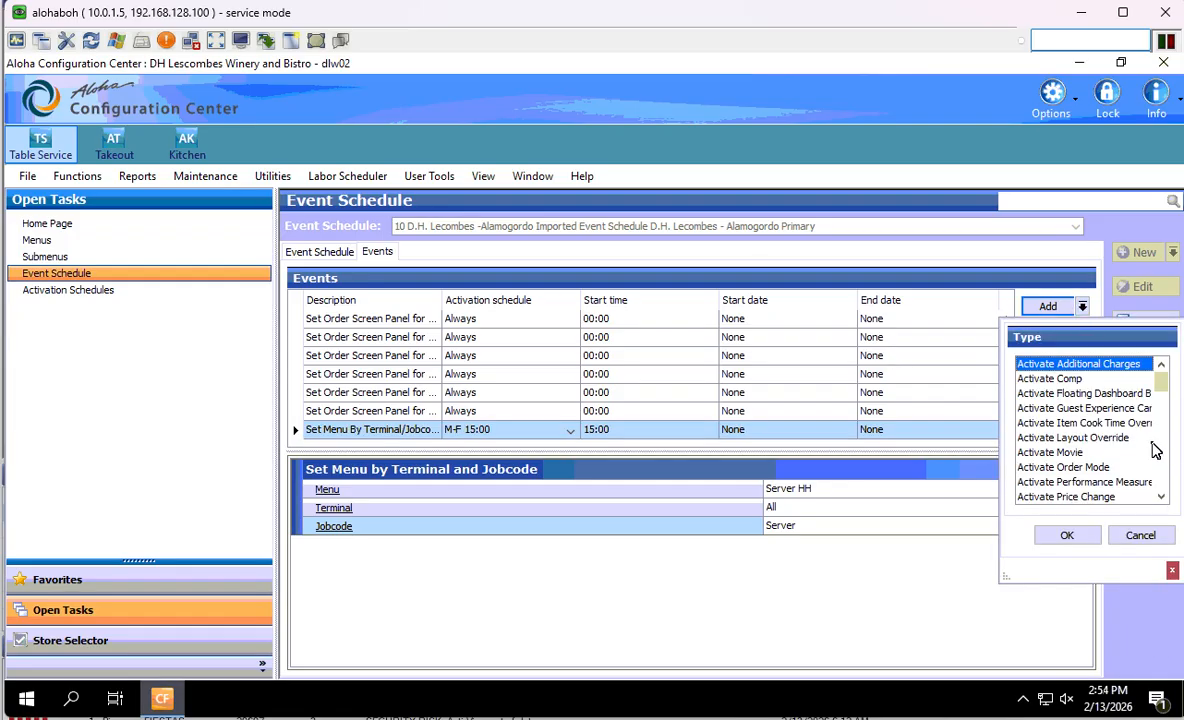
scroll(1165, 454, down, 3)
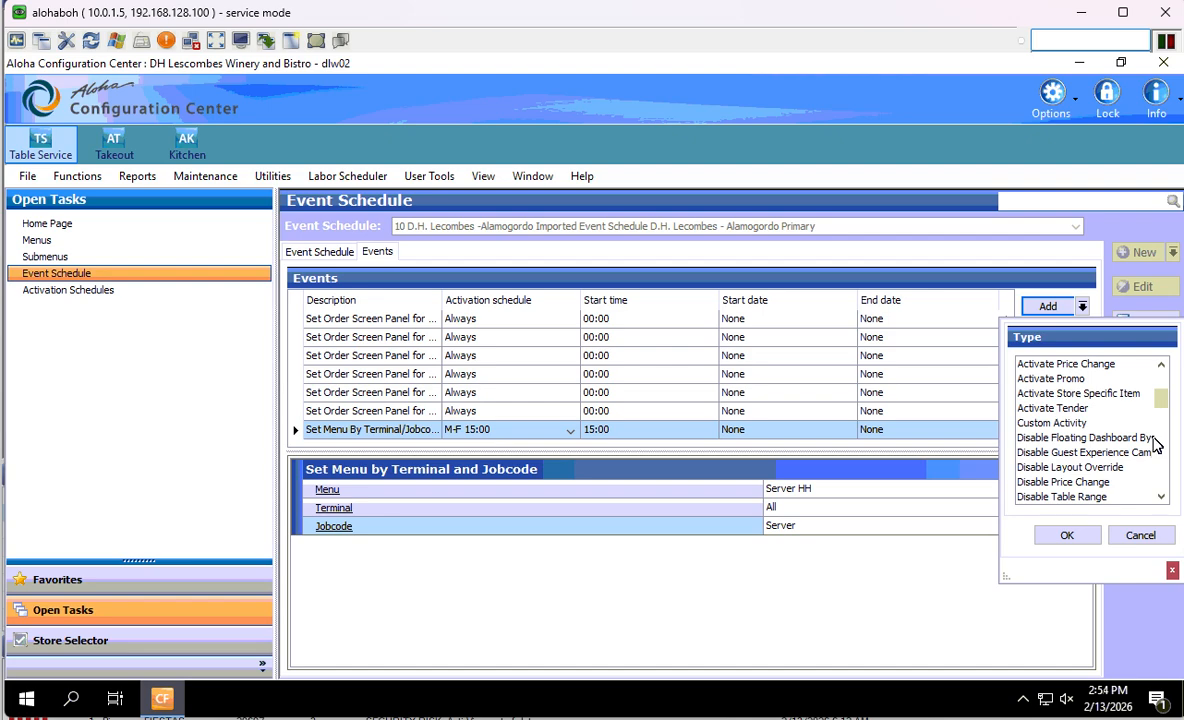
scroll(1157, 444, down, 3)
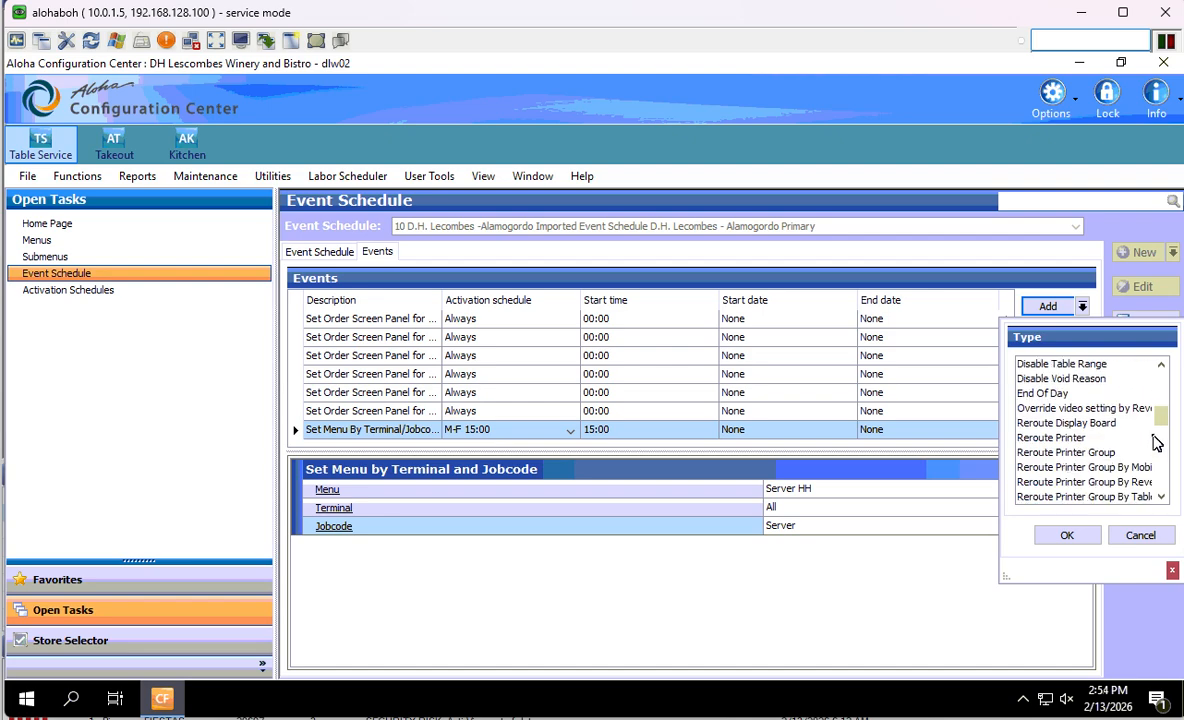
scroll(1157, 444, down, 6)
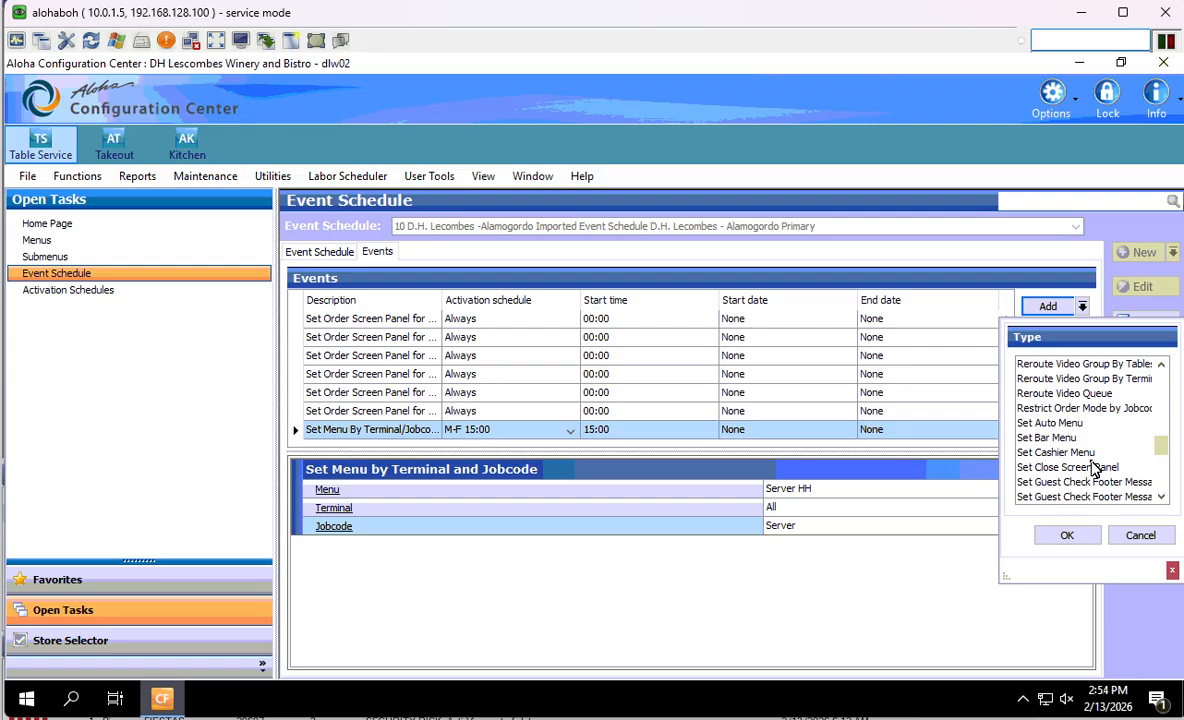
scroll(1097, 470, down, 3)
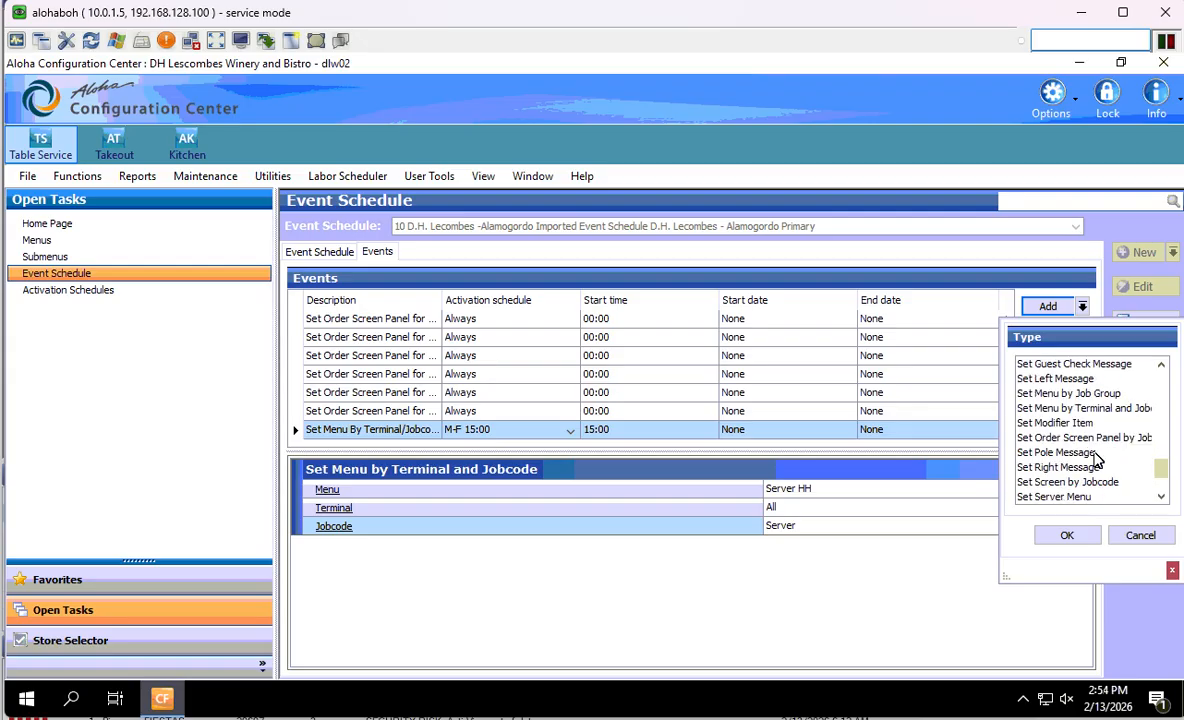
click(1060, 406)
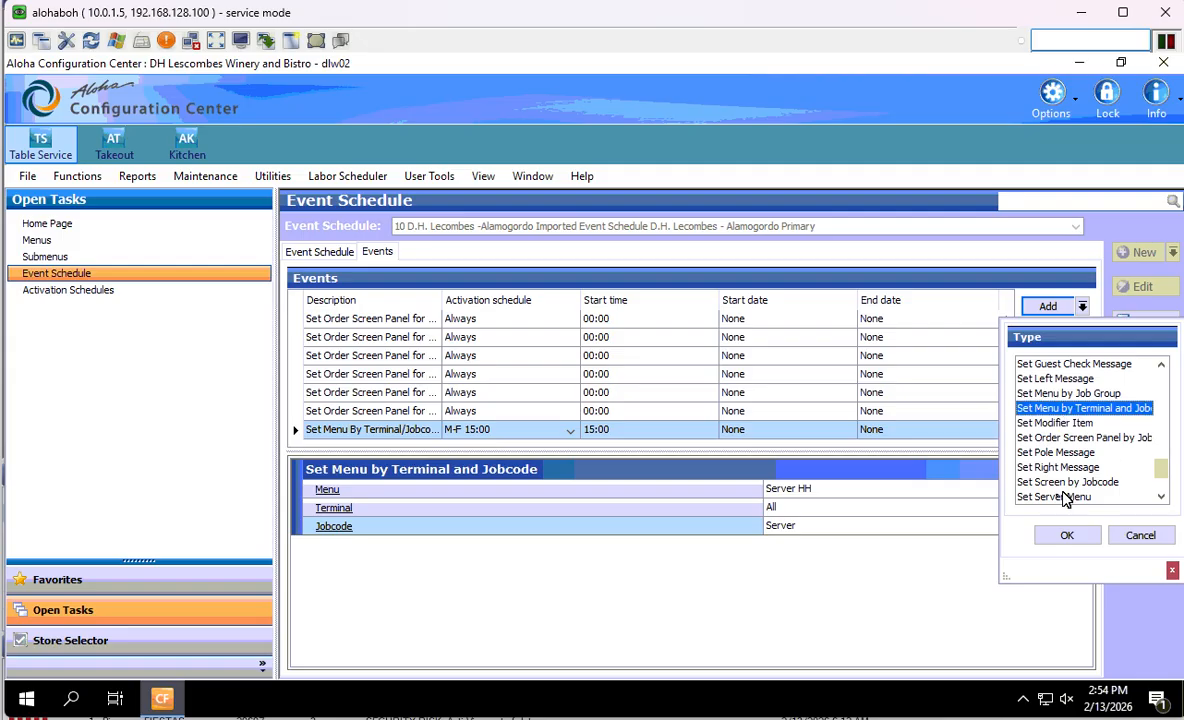
click(1066, 536)
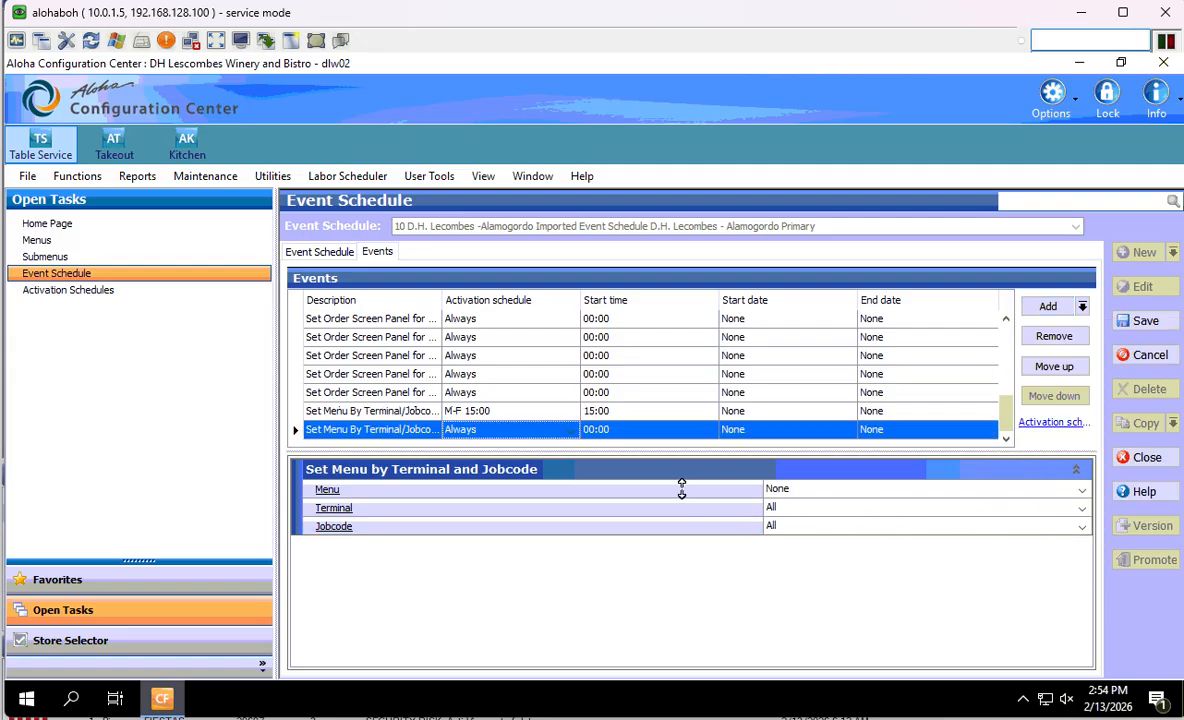
- Set the new event's menu to Server NEW
click(1078, 487)
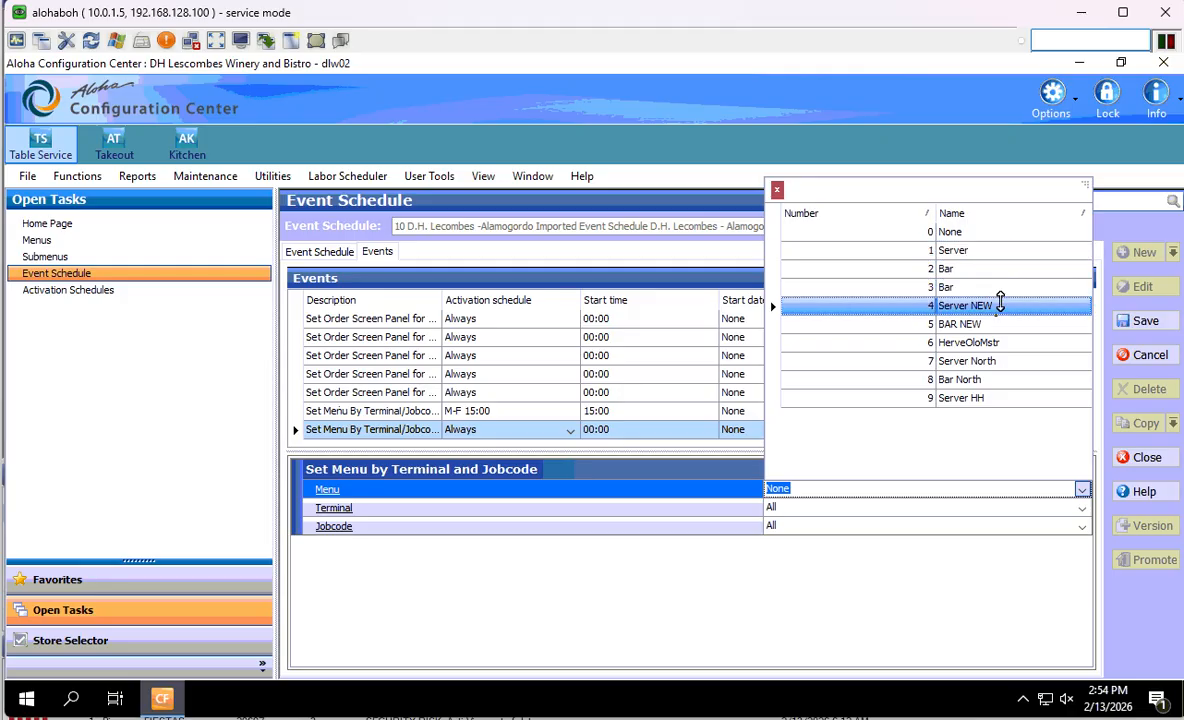
click(997, 305)
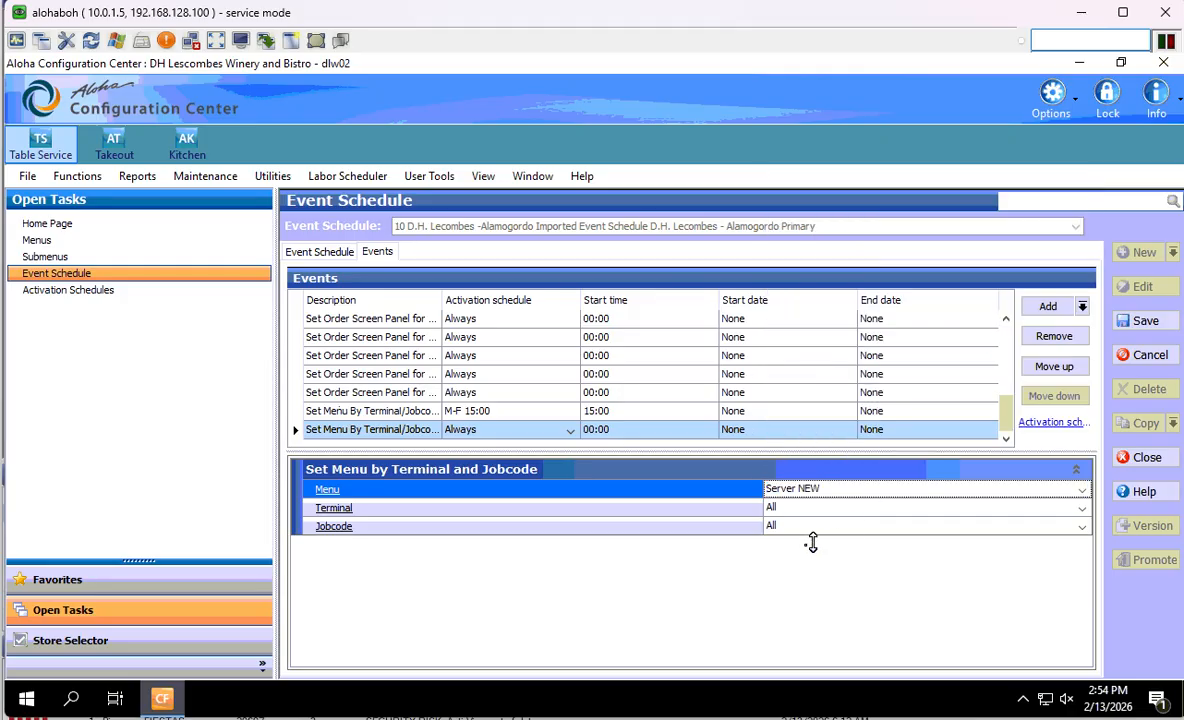
scroll(423, 362, up, 1)
scroll(427, 362, up, 1)
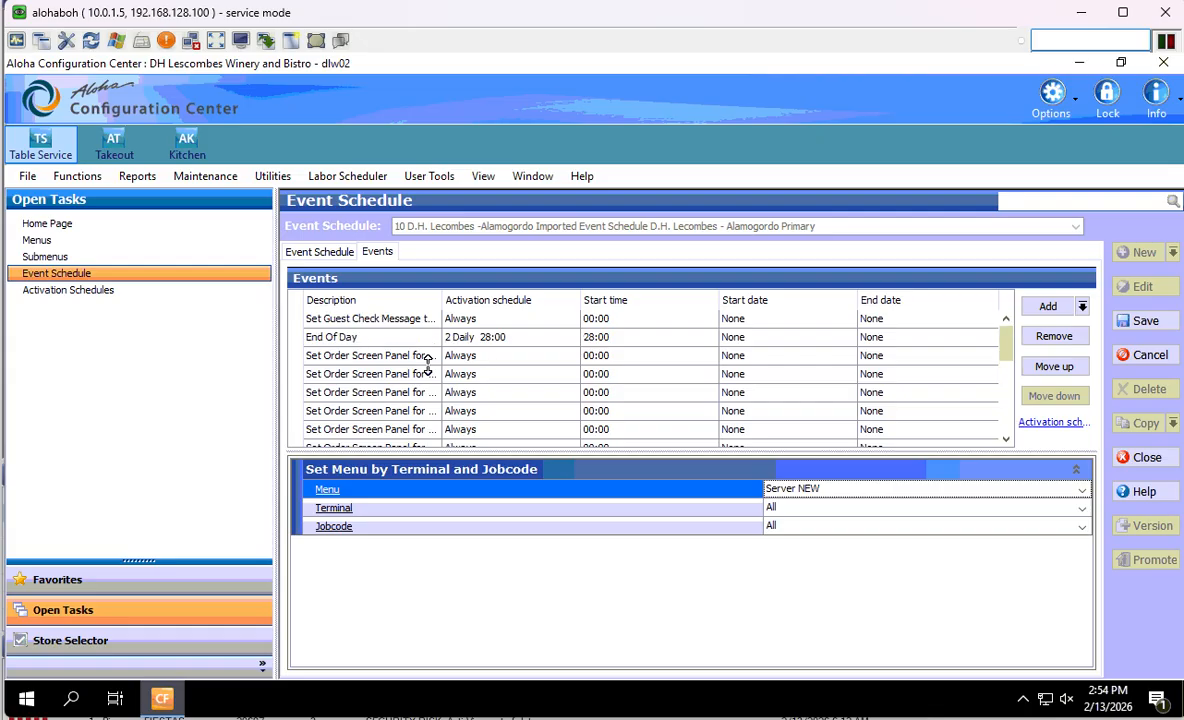
scroll(430, 362, down, 2)
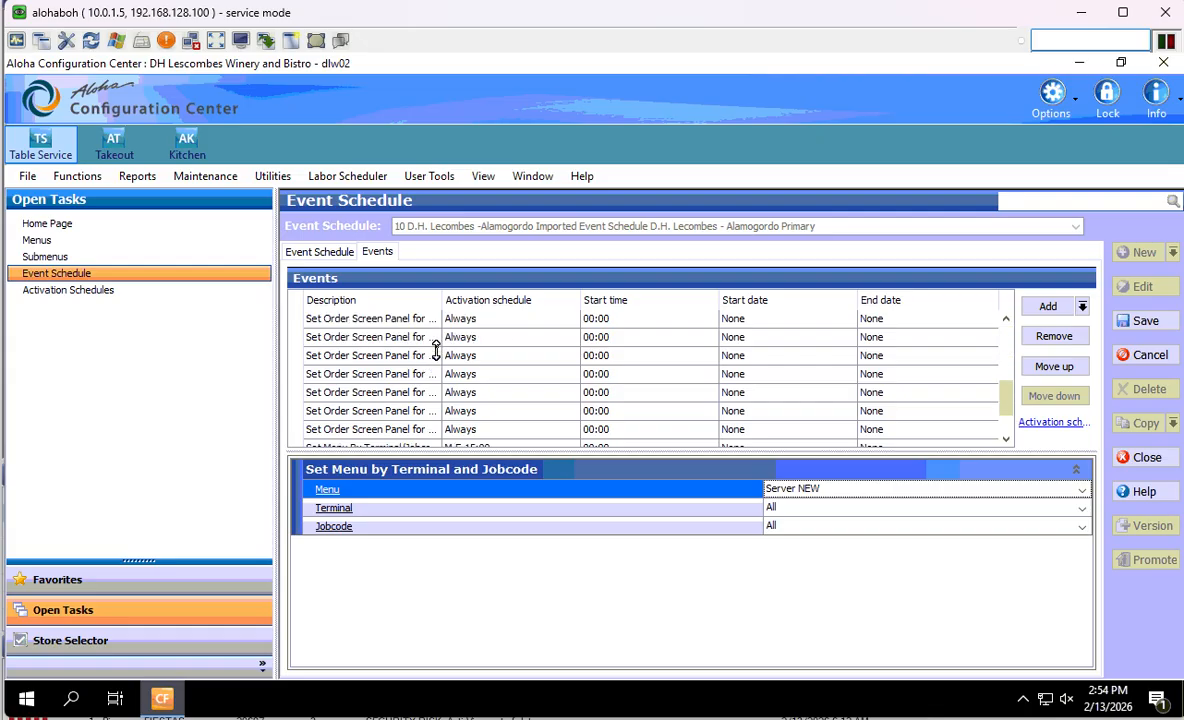
scroll(423, 370, up, 2)
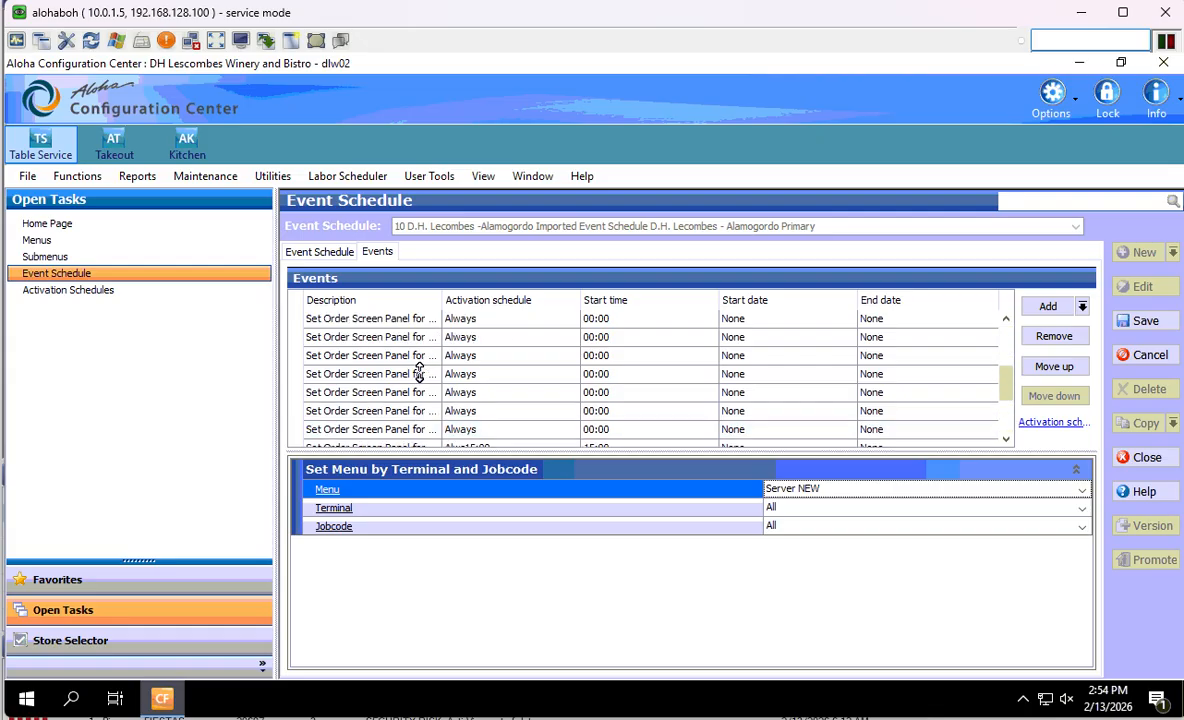
scroll(415, 355, down, 2)
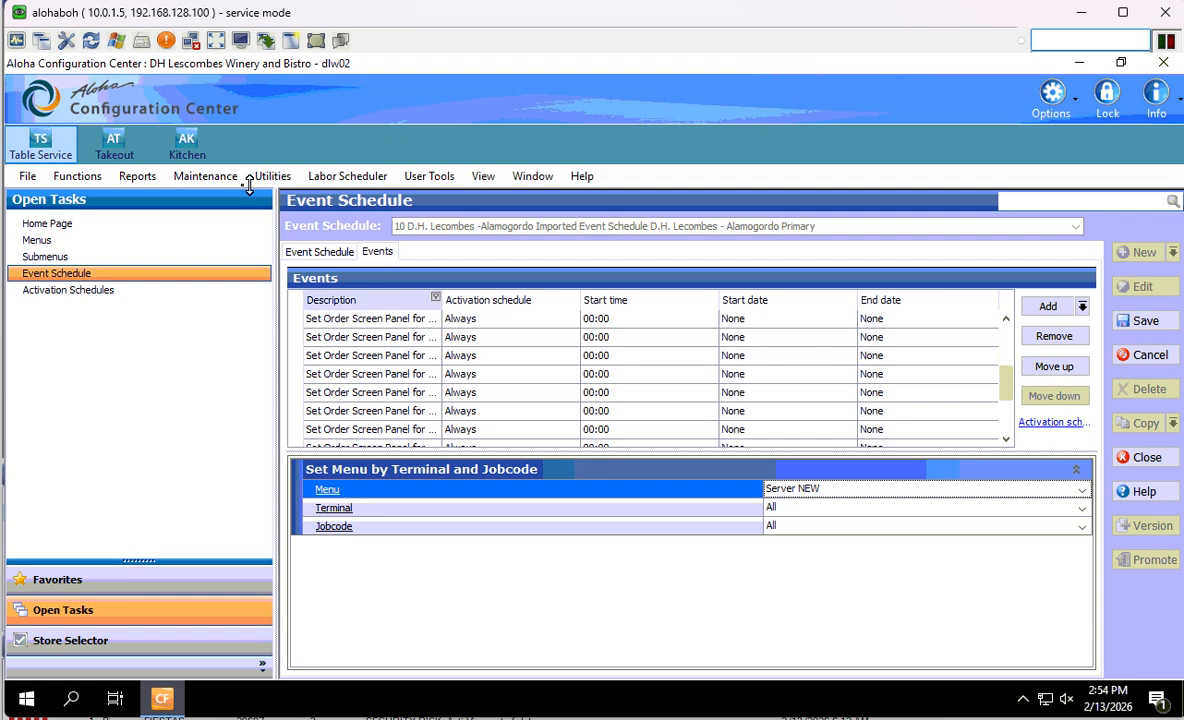
click(188, 177)
mouse_move(250, 322)
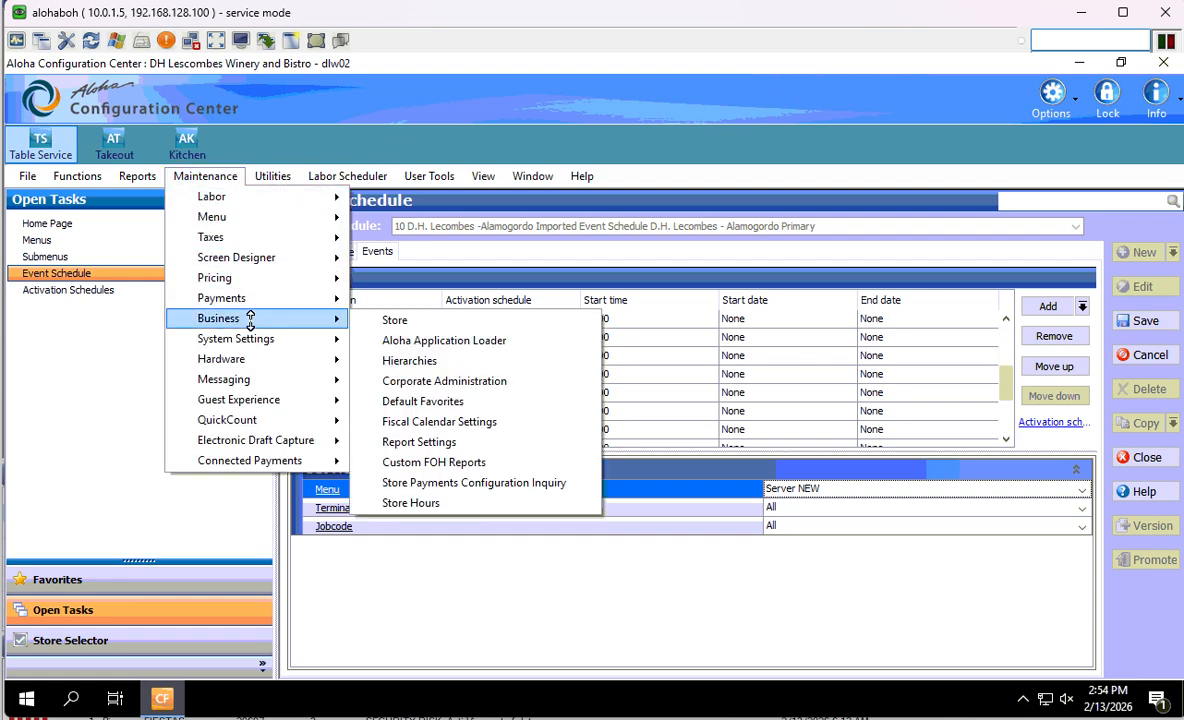
click(441, 320)
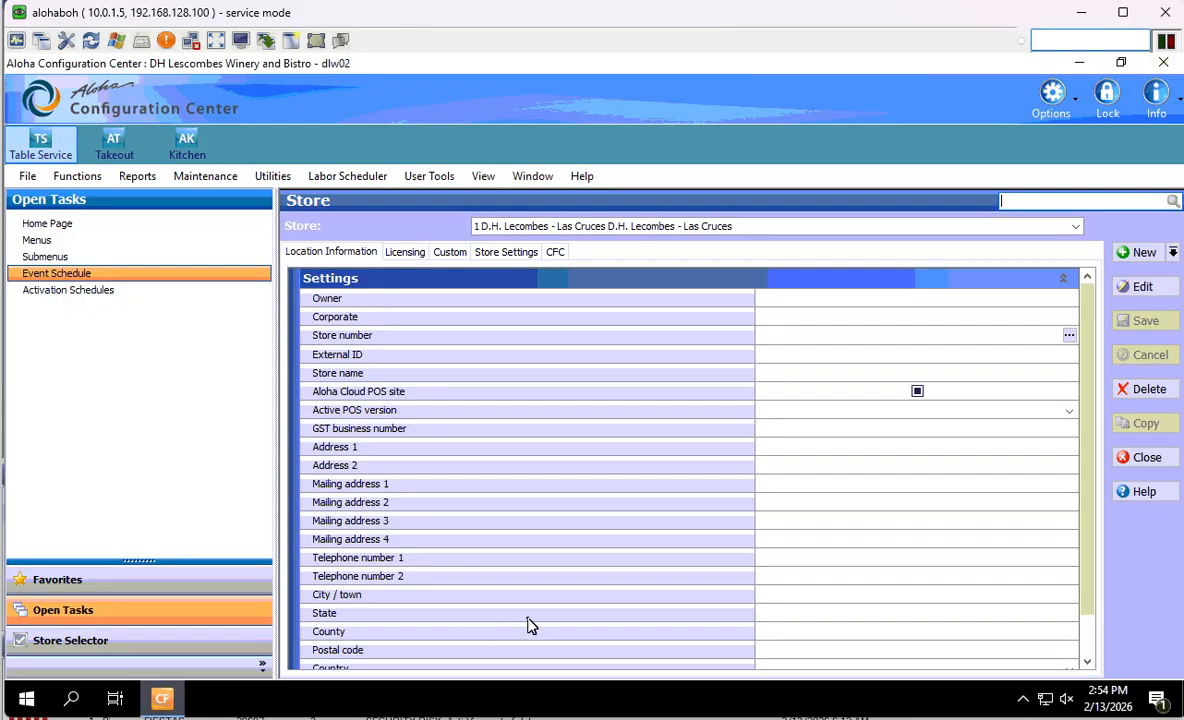
click(506, 253)
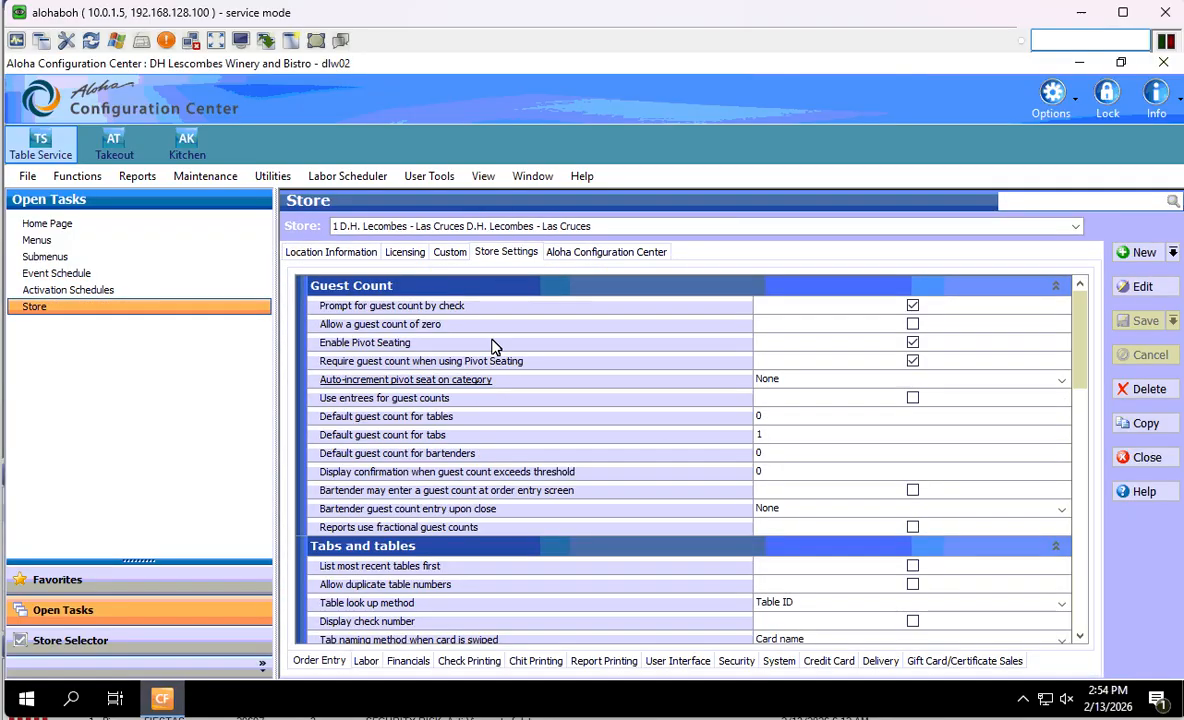
click(527, 228)
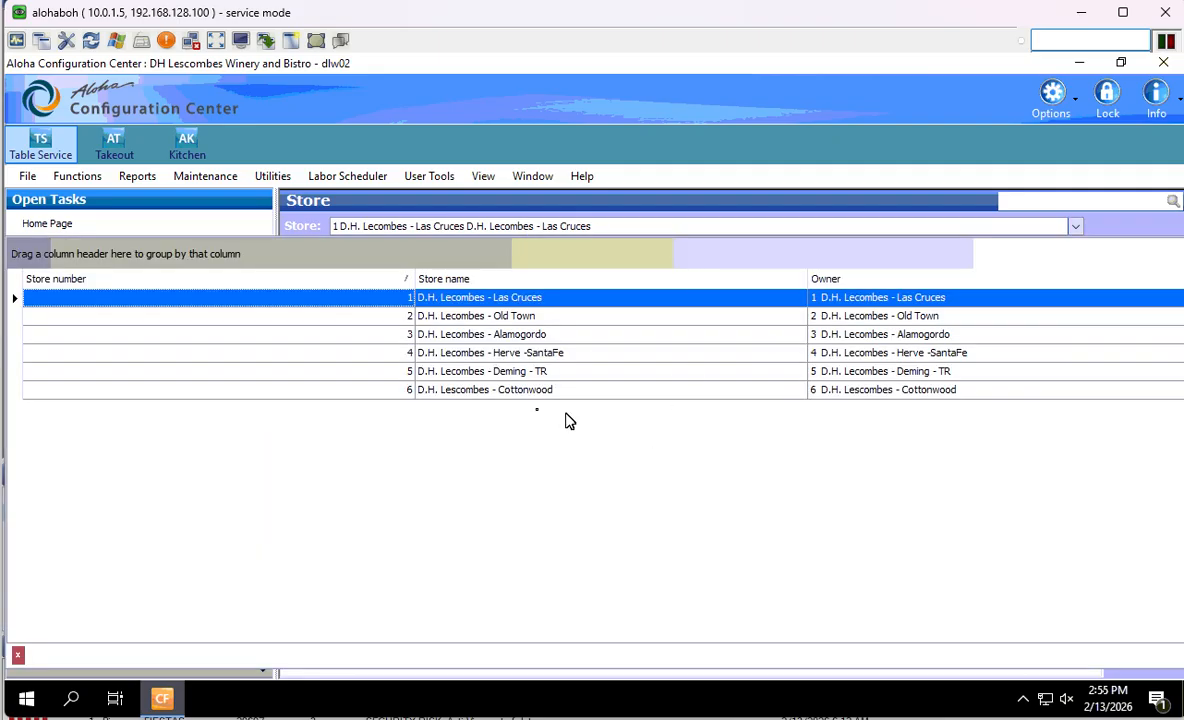
click(521, 337)
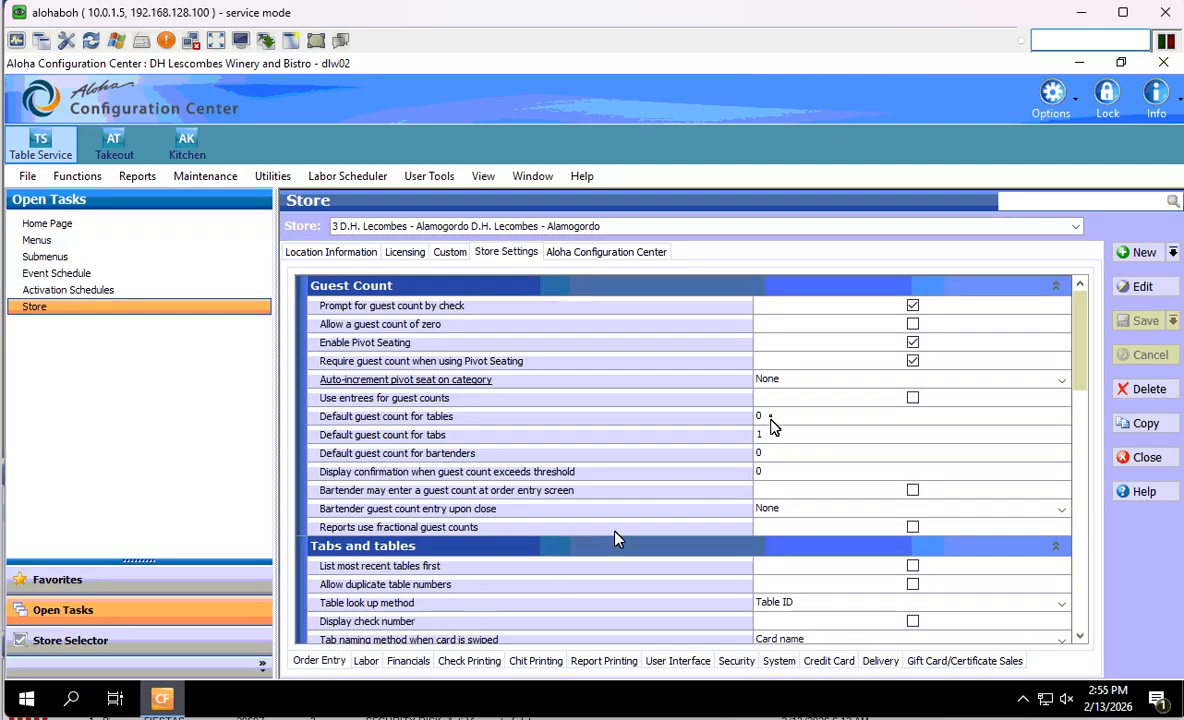
scroll(1063, 366, down, 12)
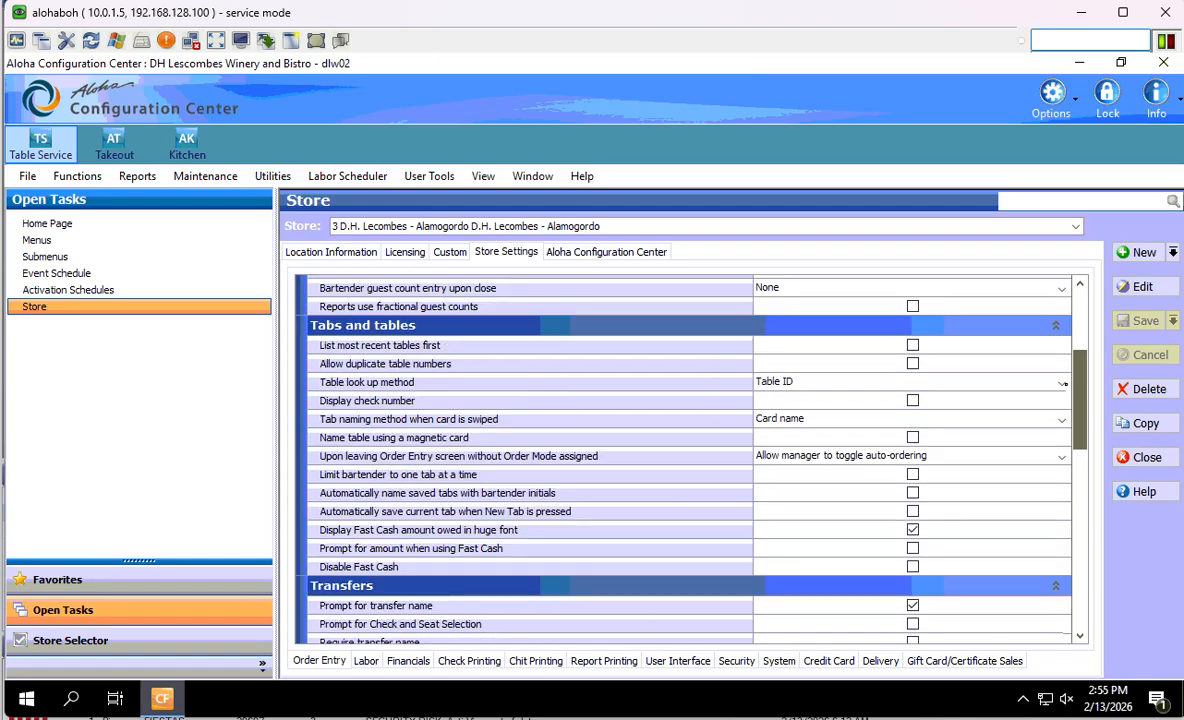
scroll(866, 421, up, 1)
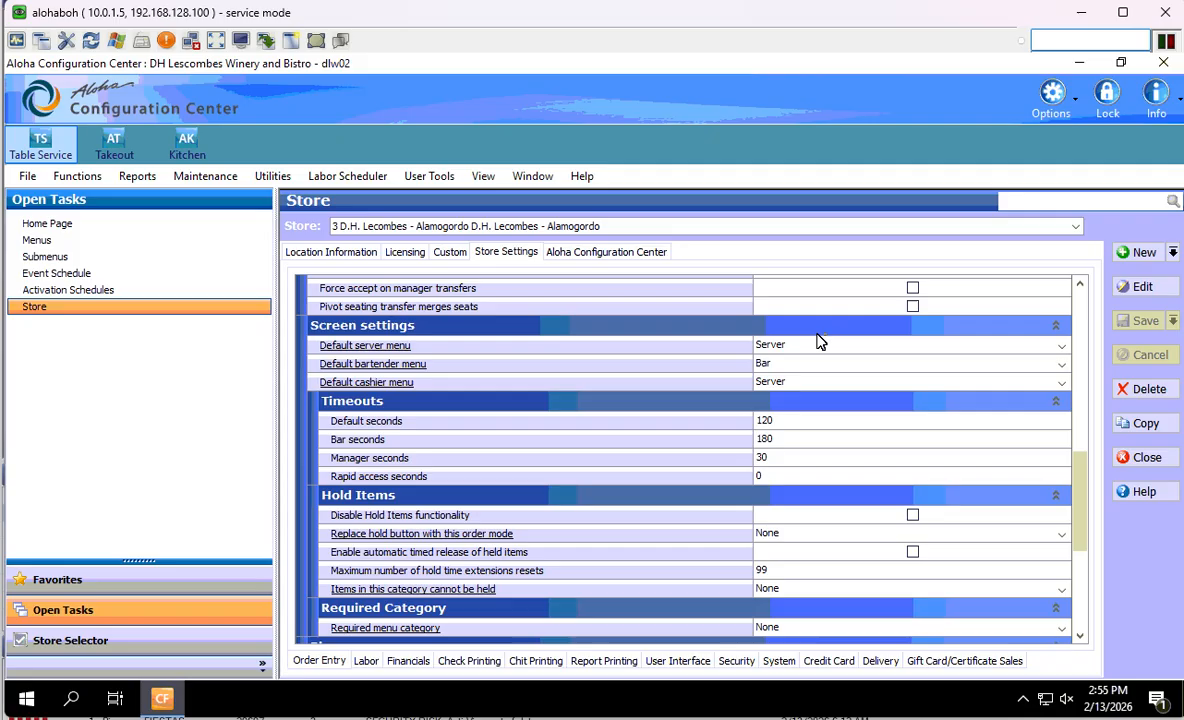
click(1061, 346)
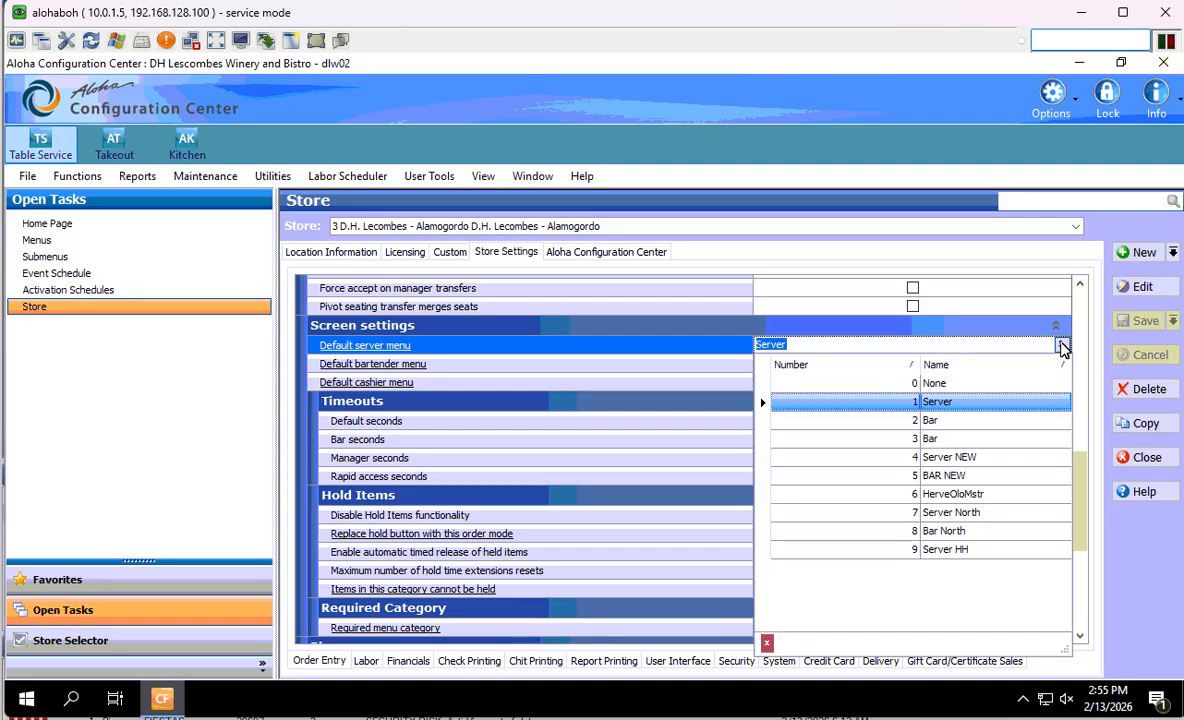
click(1062, 347)
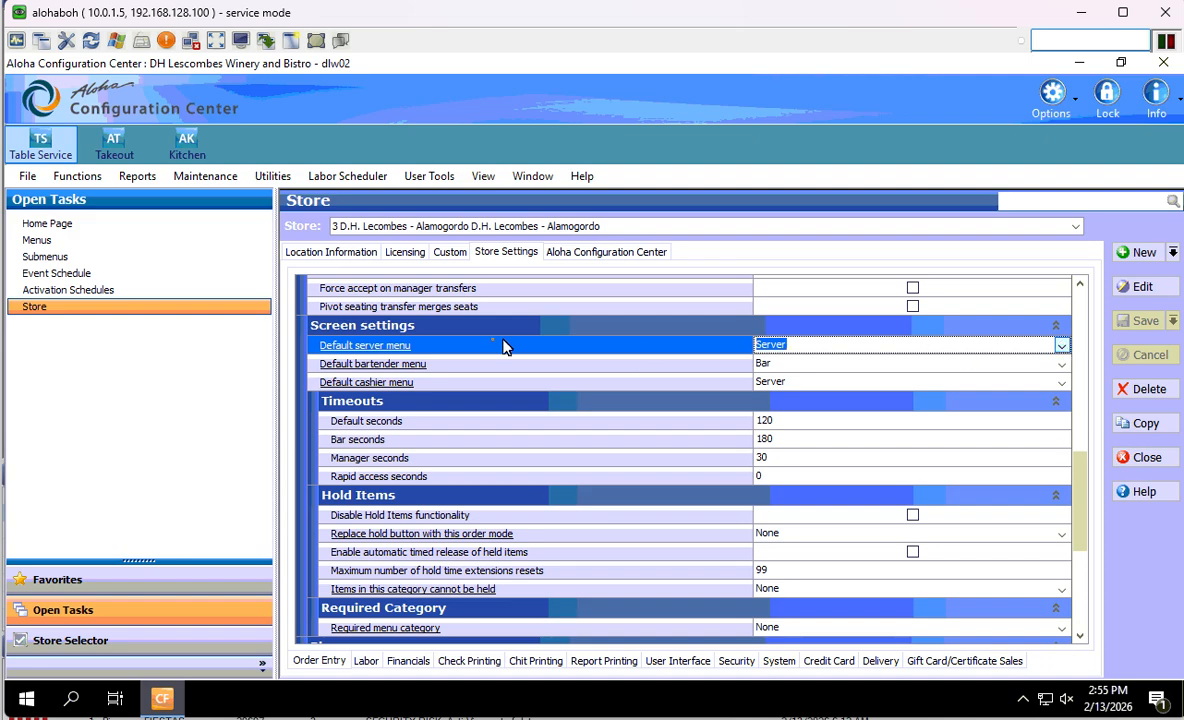
click(1061, 364)
click(1062, 366)
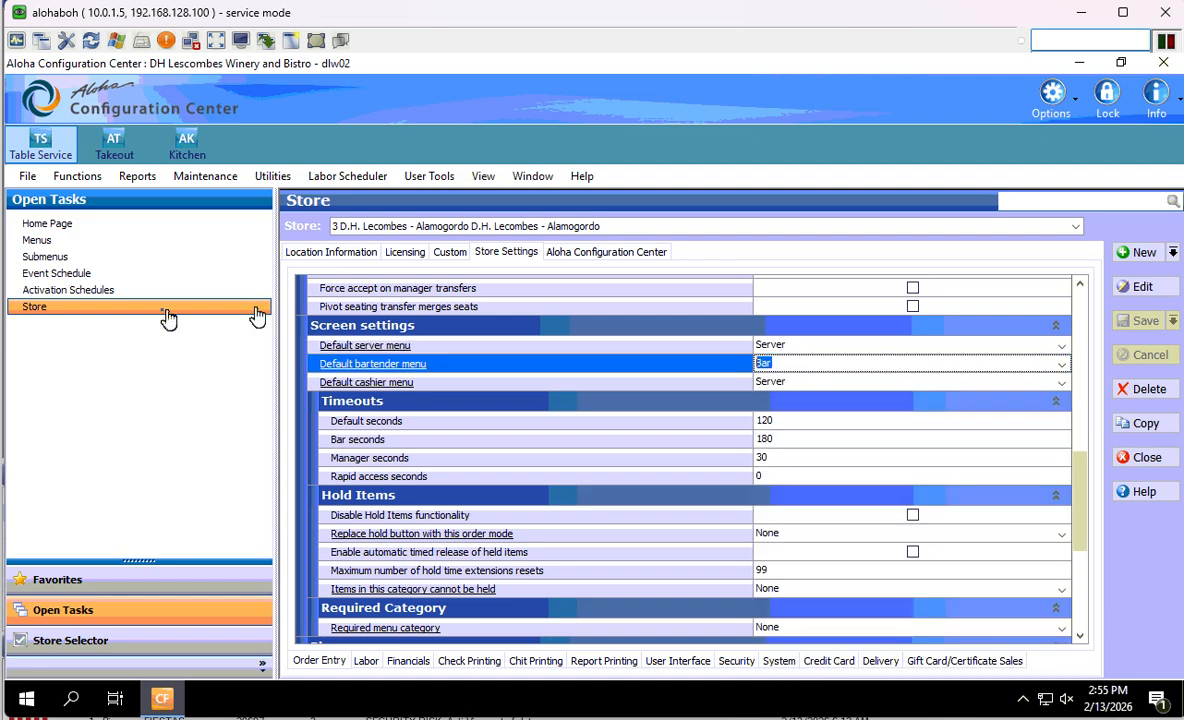
click(84, 289)
click(80, 274)
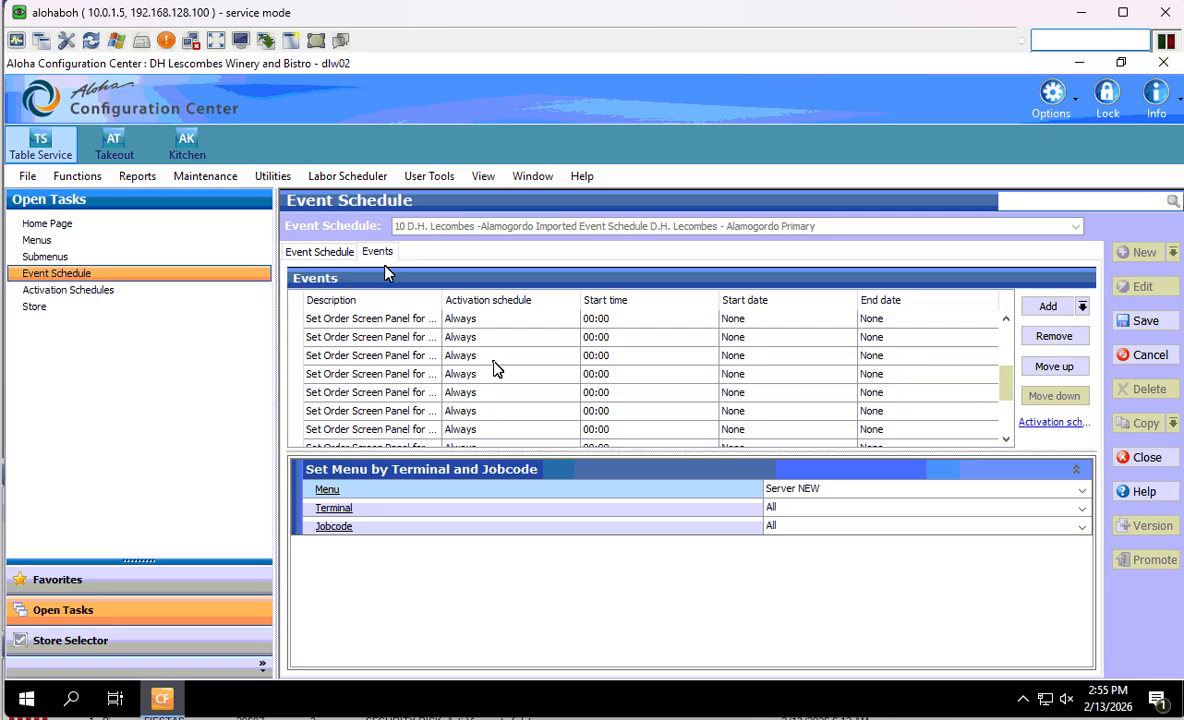
- Set the last event's menu to Server, jobcode to Server, and activation schedule to M-F 18:00
scroll(855, 398, down, 3)
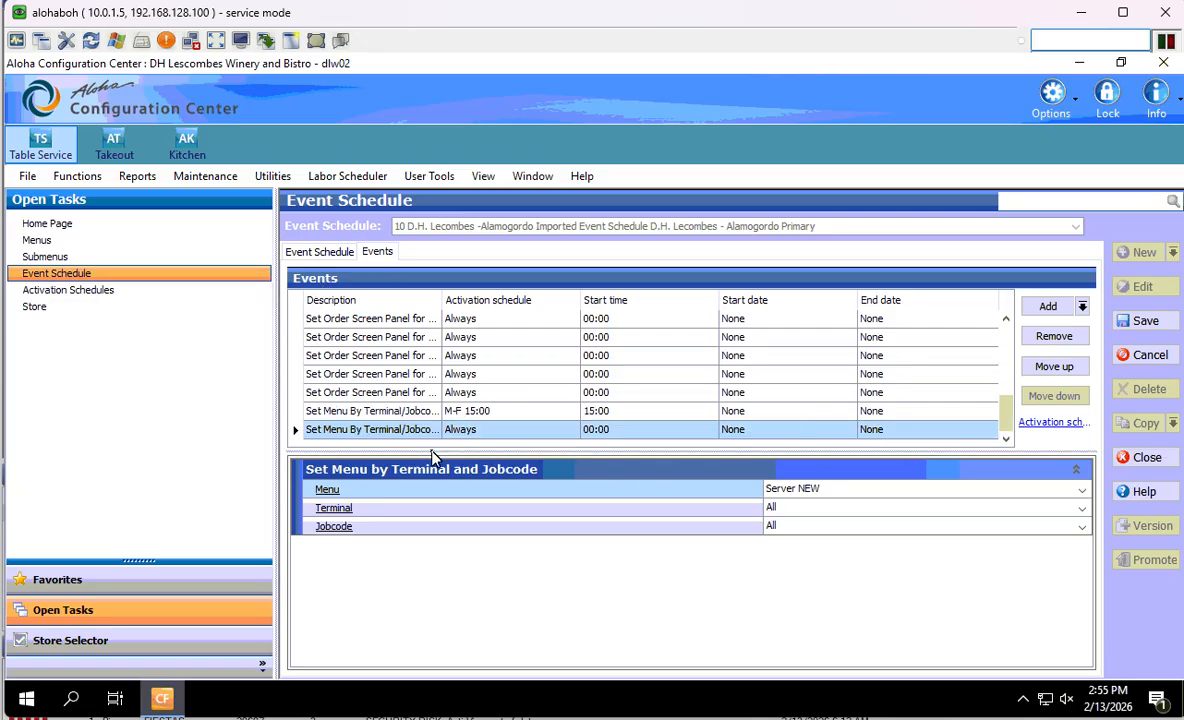
click(1082, 490)
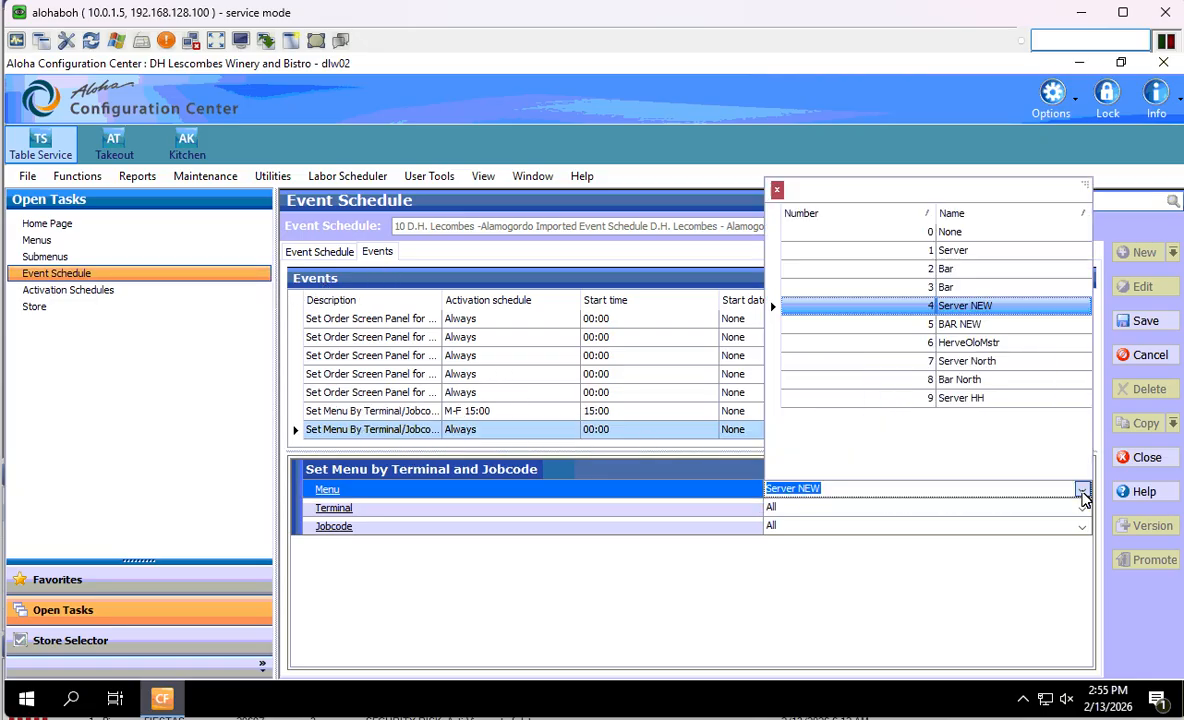
click(945, 252)
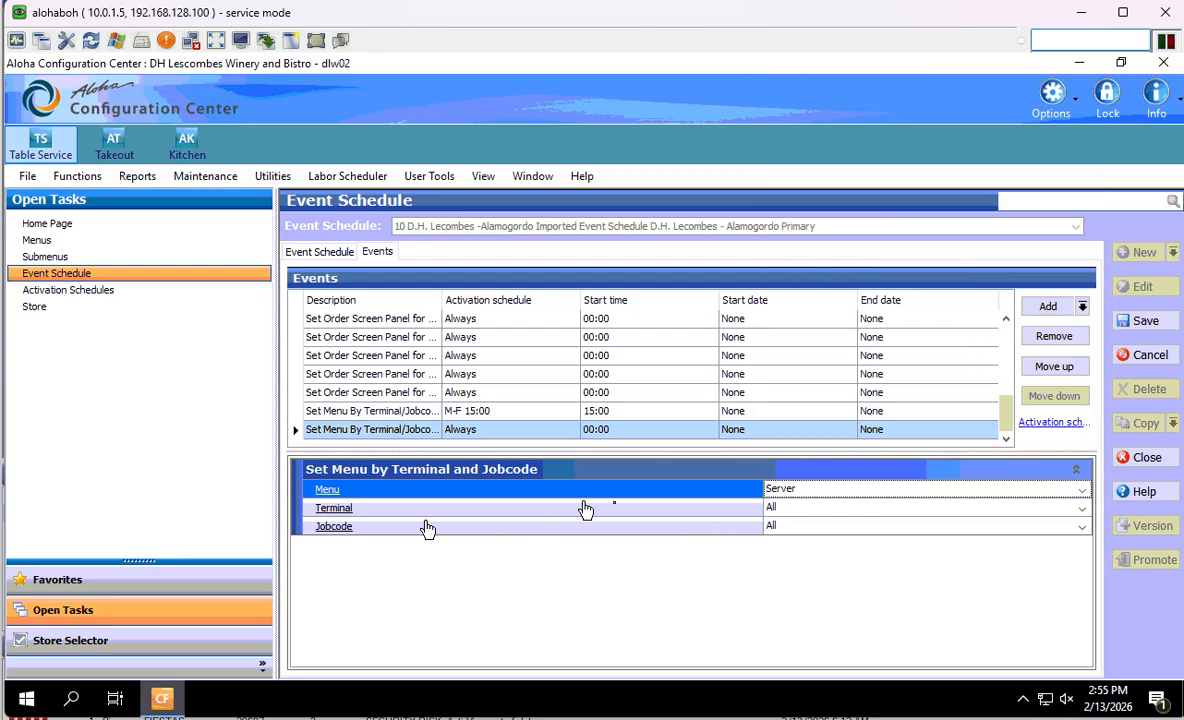
click(1081, 527)
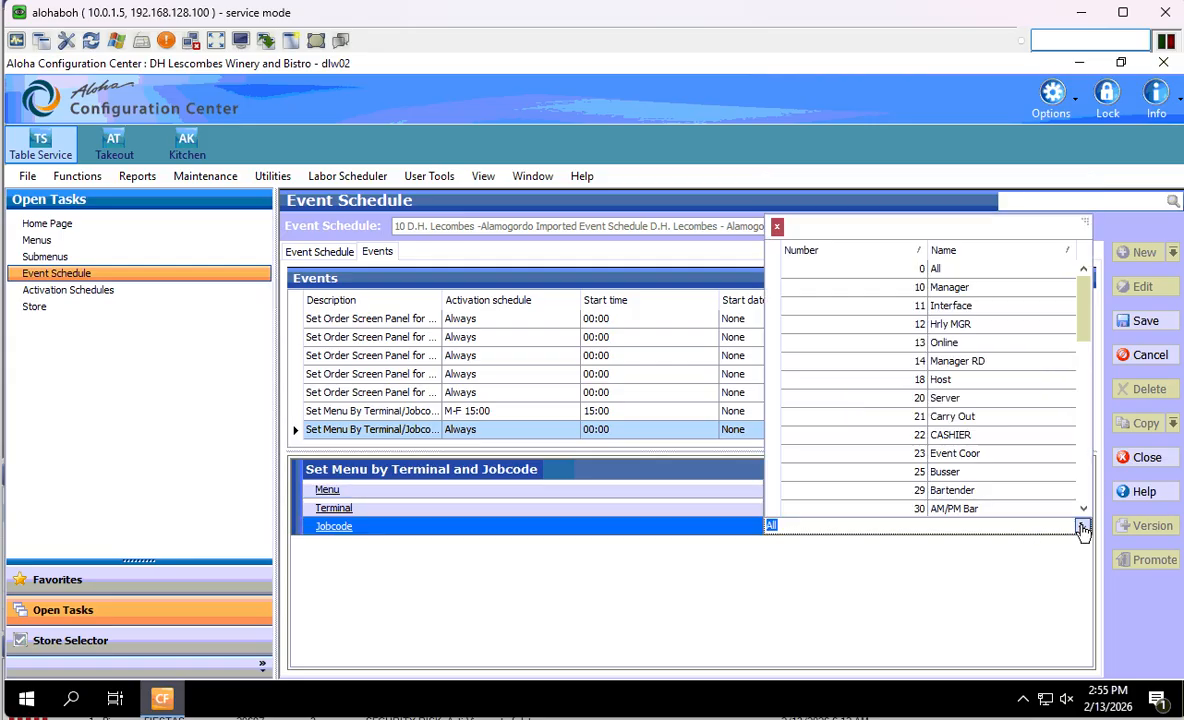
click(991, 400)
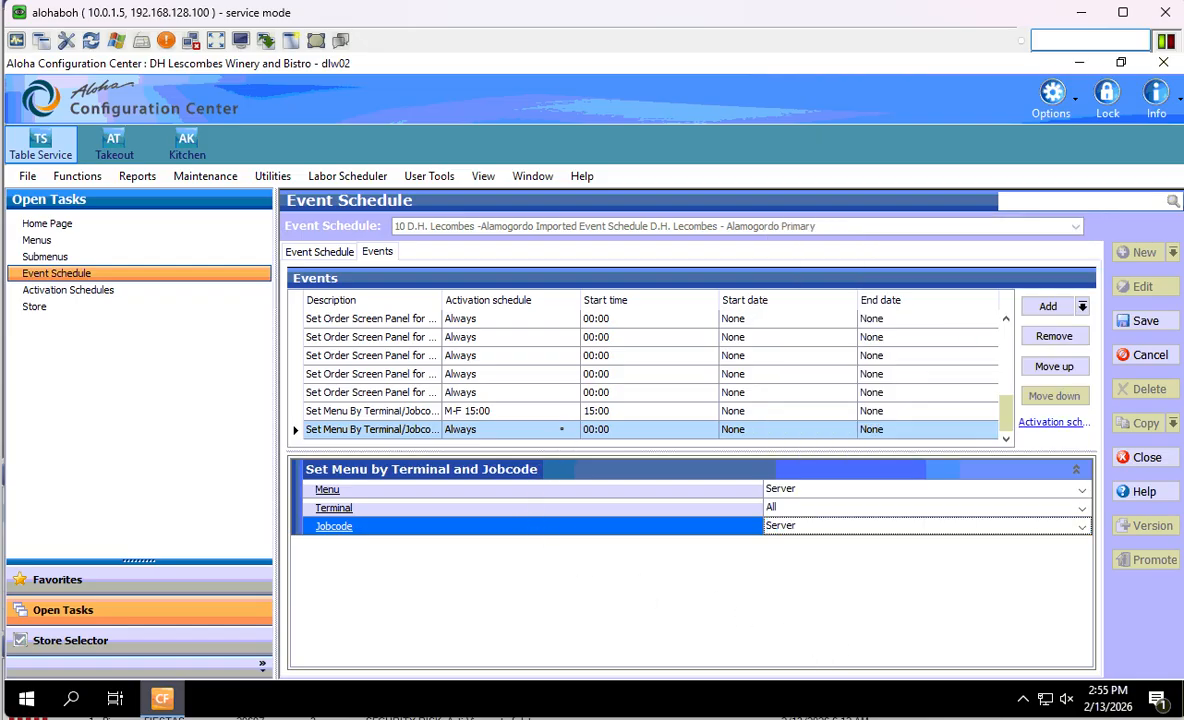
click(540, 429)
click(570, 429)
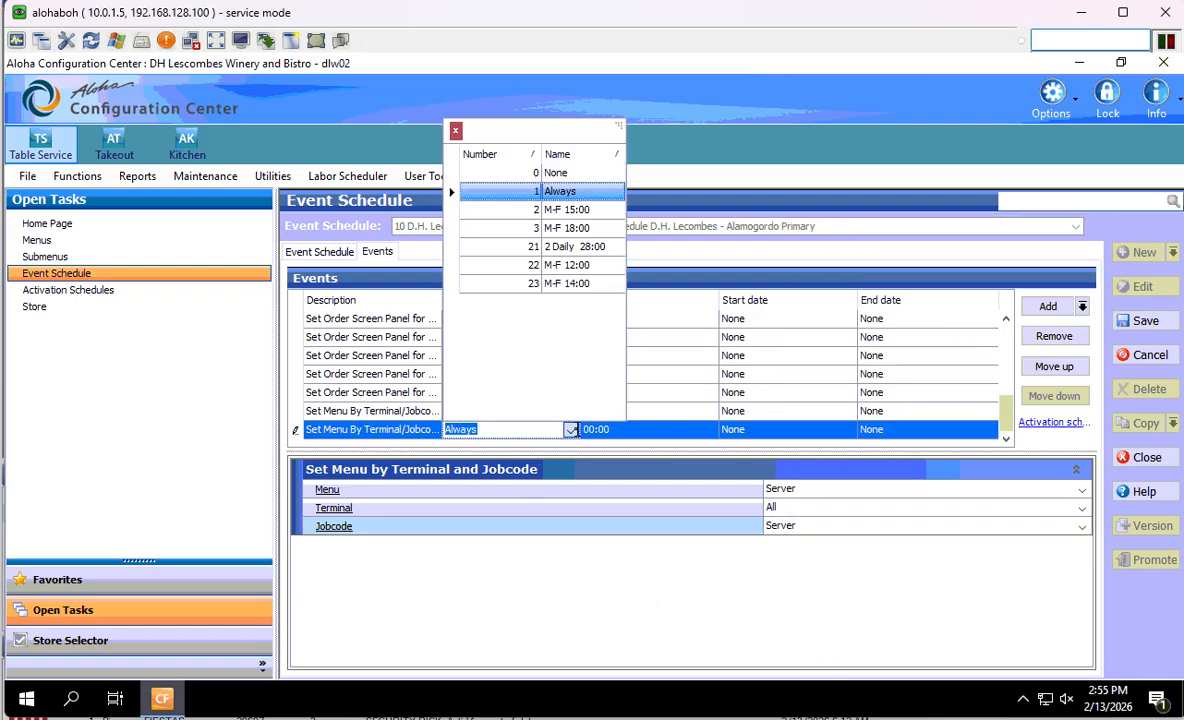
click(559, 227)
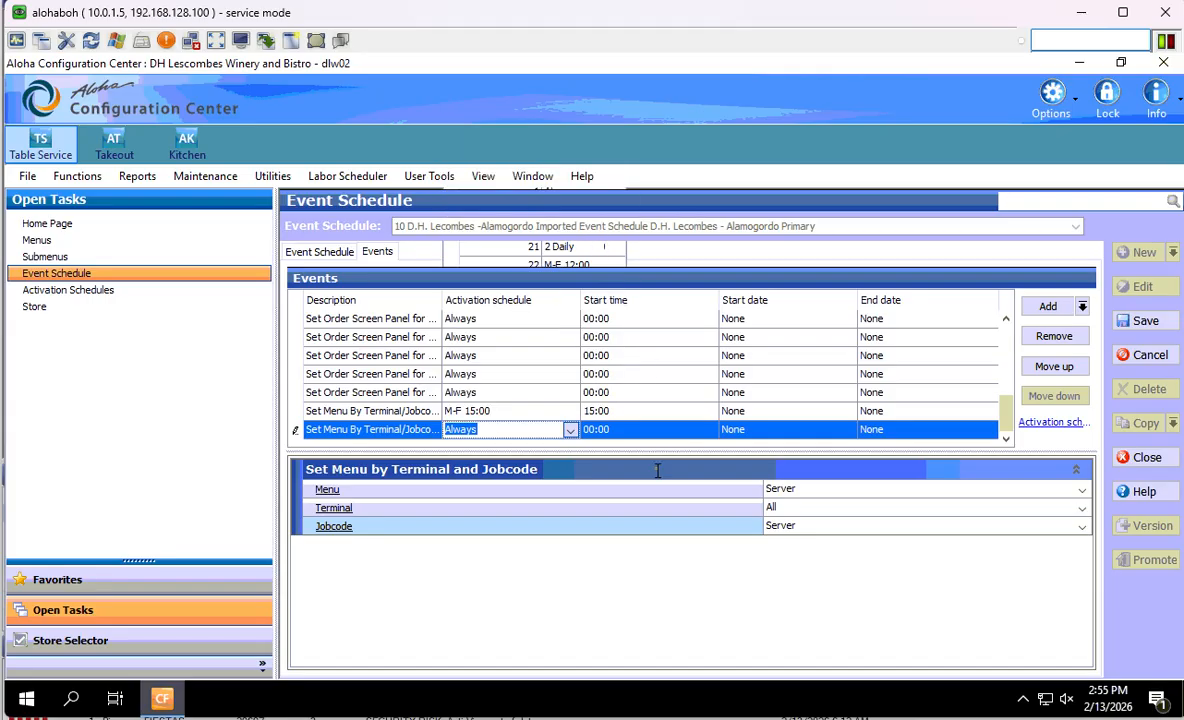
click(407, 472)
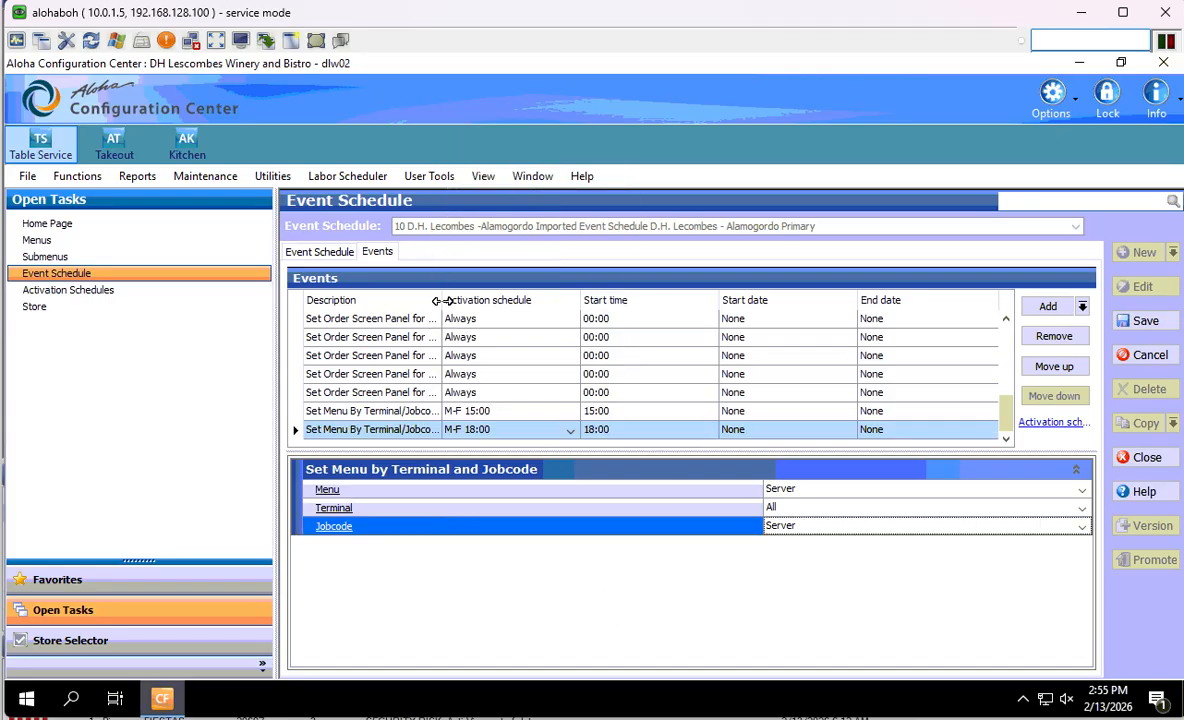
- Widen the Description column and compare the 15:00 and 18:00 events' settings
drag(441, 300, 516, 300)
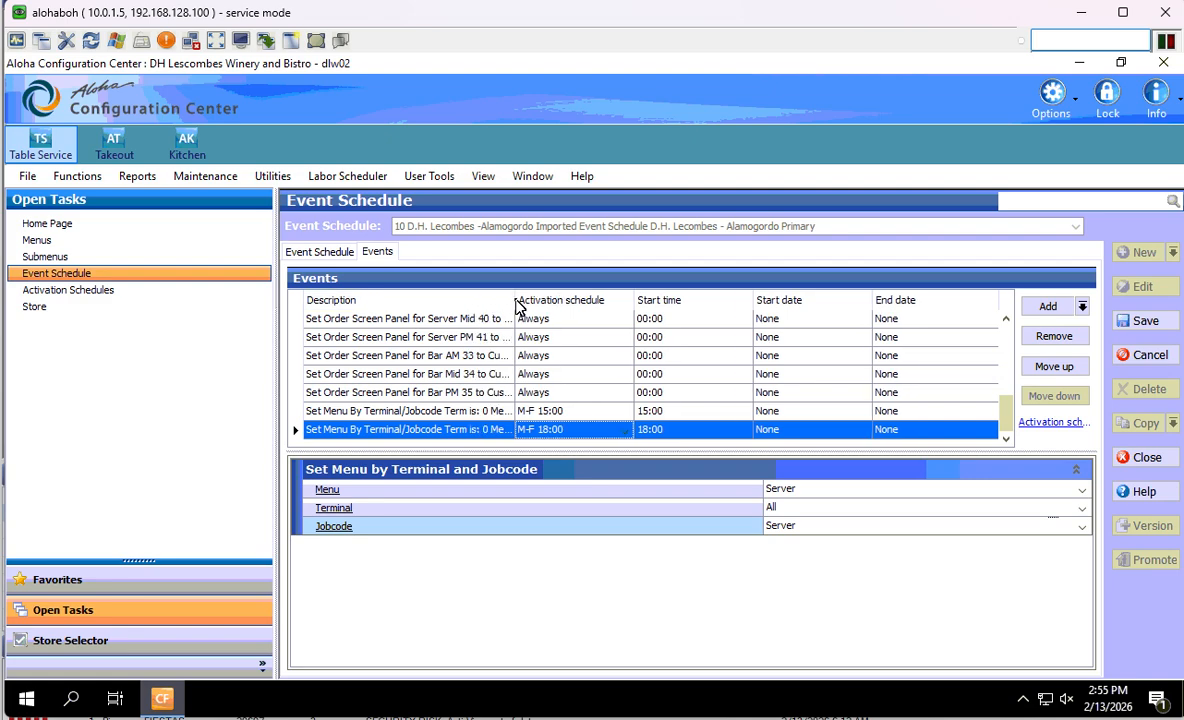
click(412, 411)
click(420, 429)
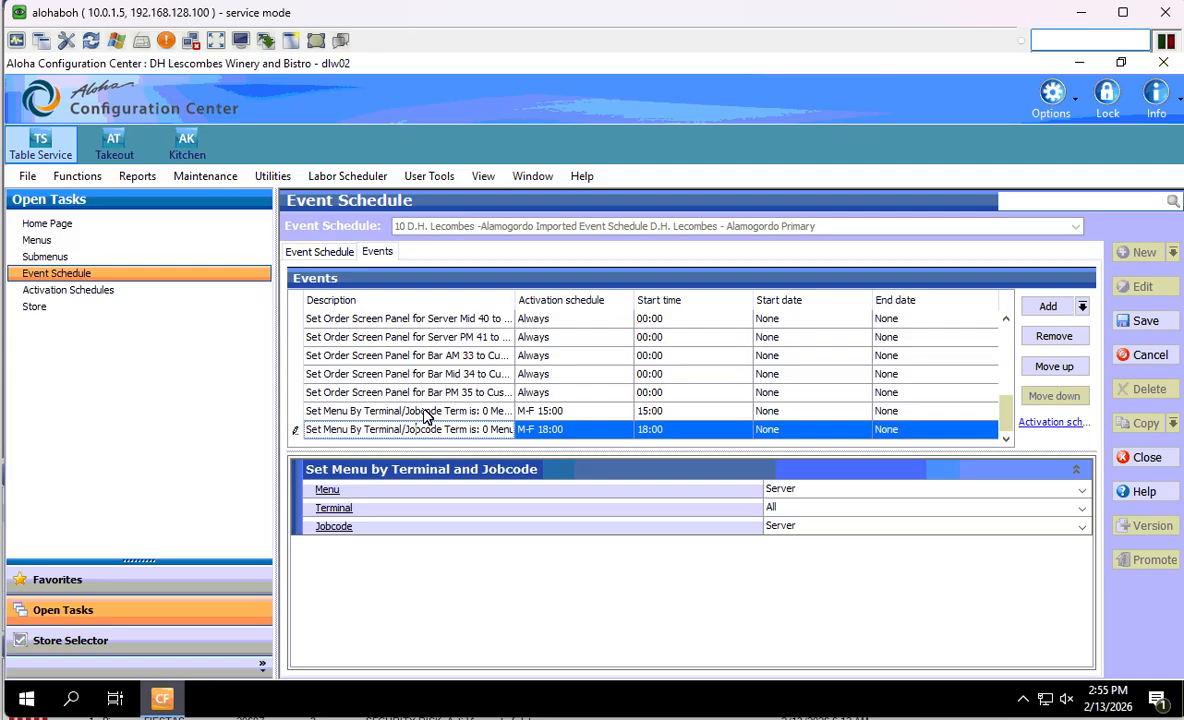
click(424, 412)
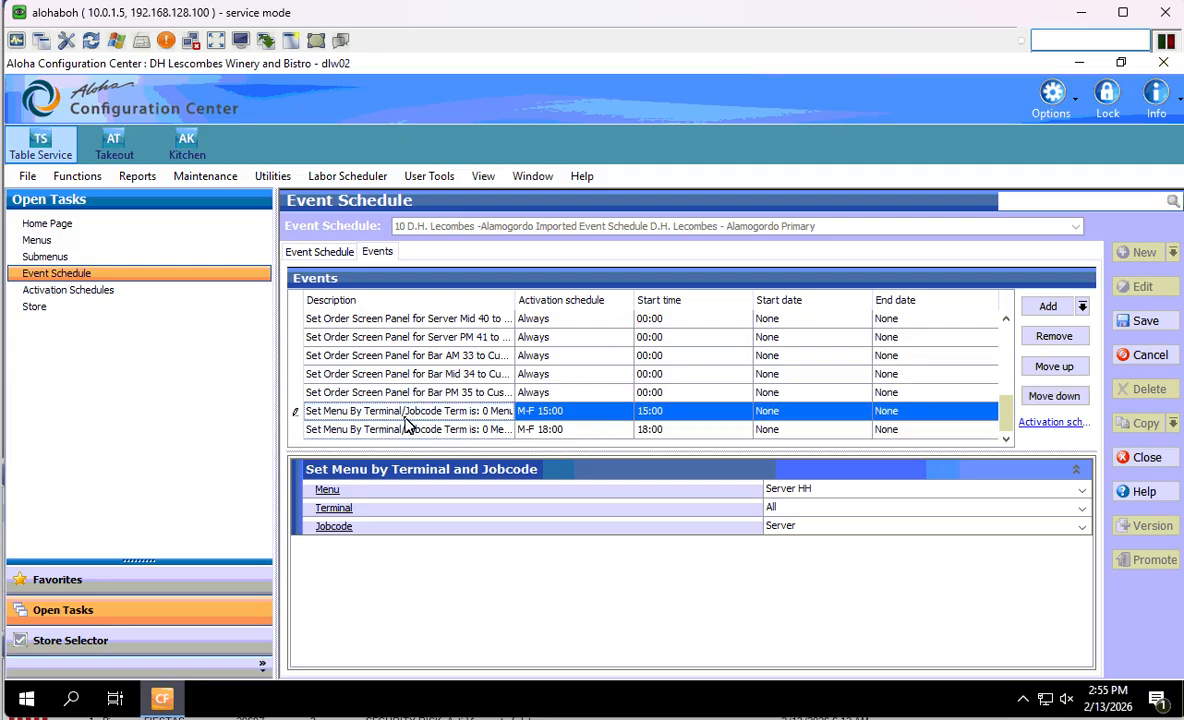
click(404, 429)
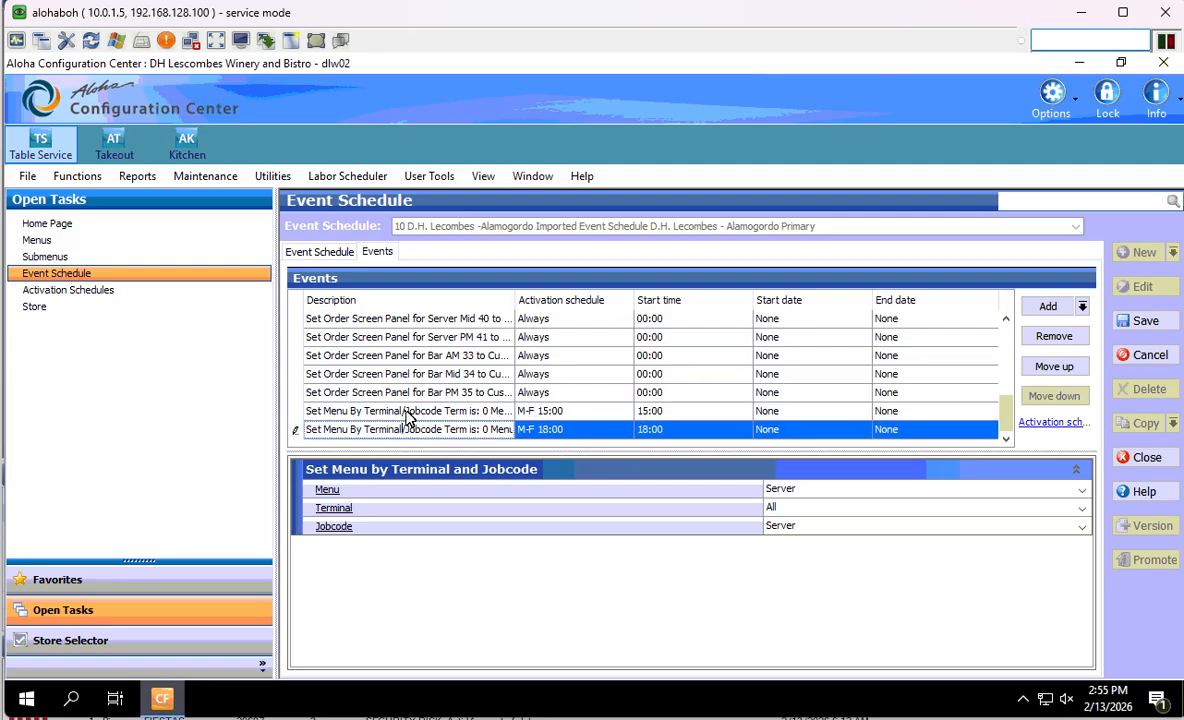
click(405, 411)
click(428, 429)
click(430, 412)
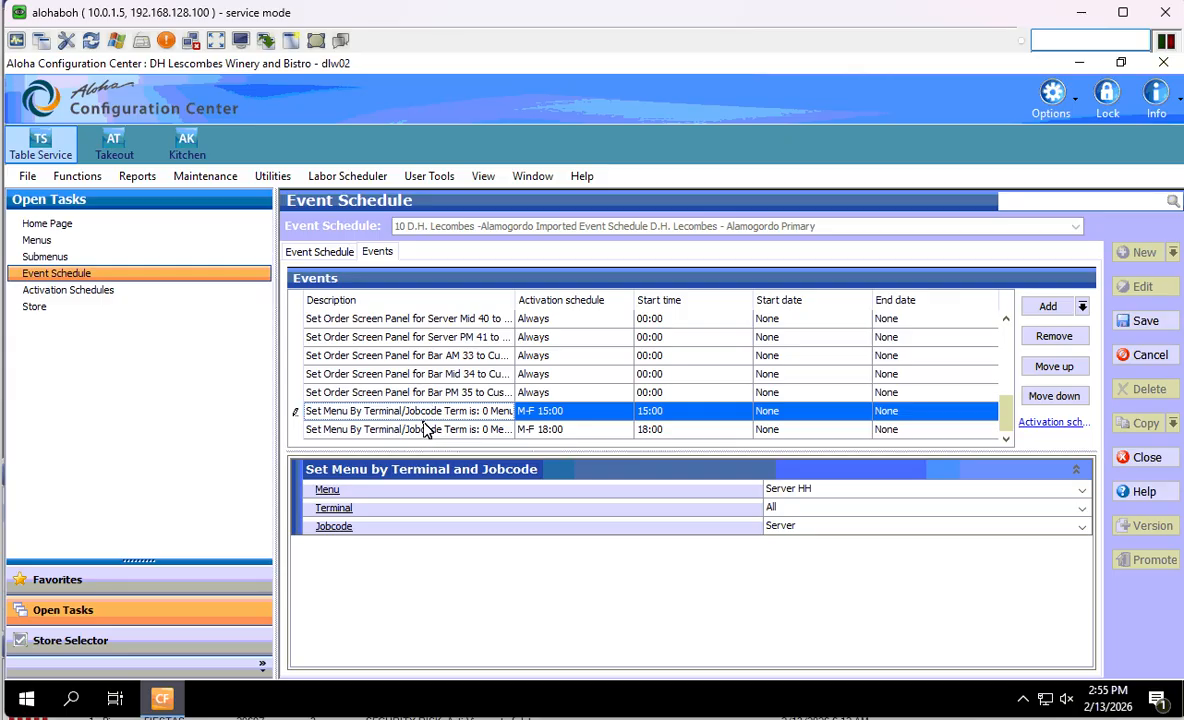
click(425, 433)
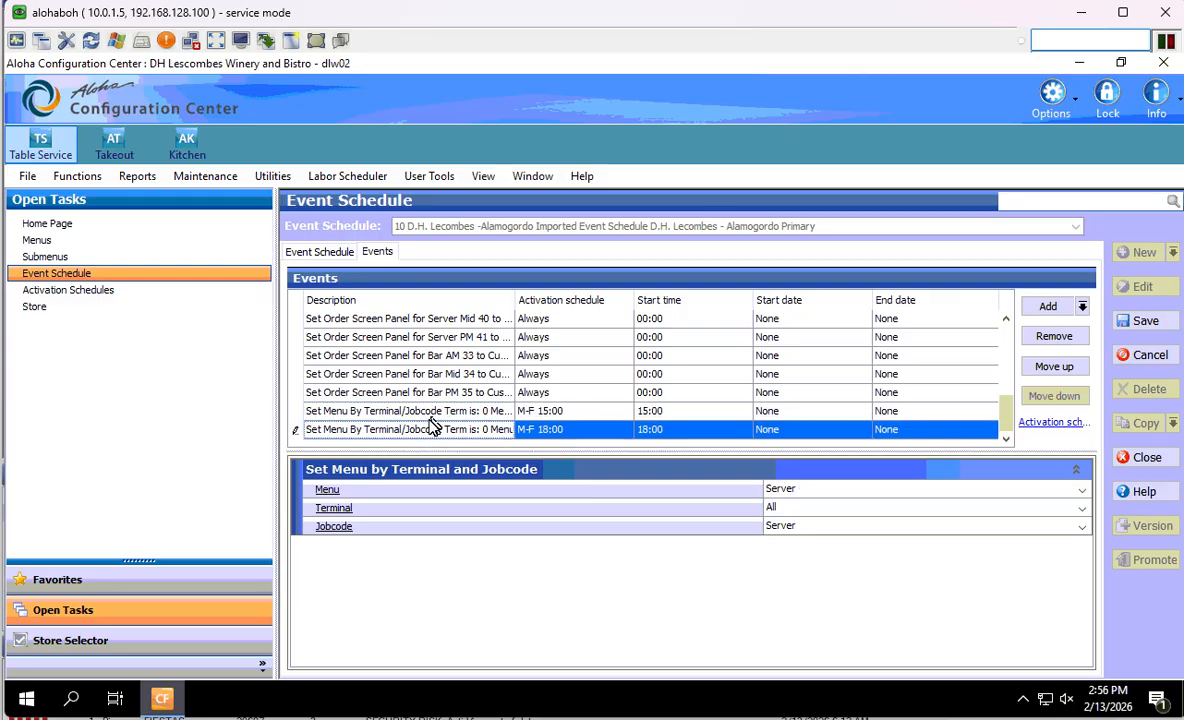